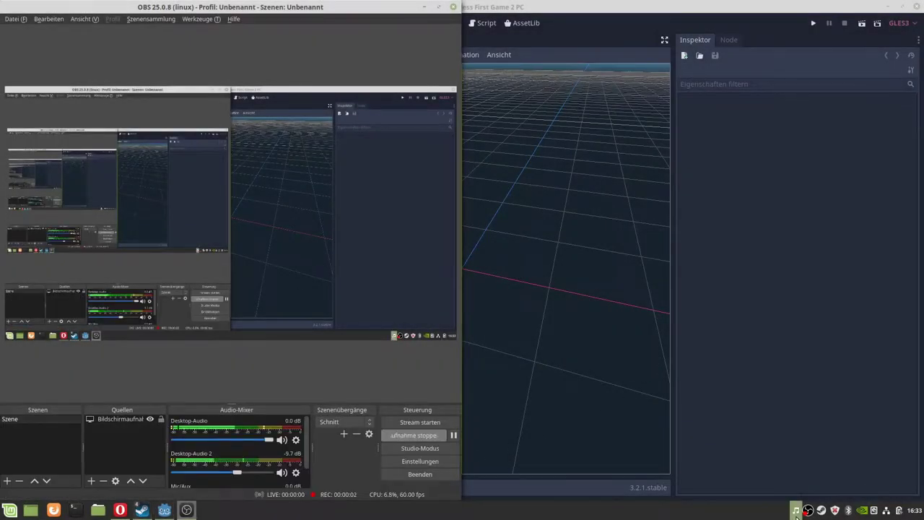
- Lower the system volume and OBS Desktop Audio 2 to -13.9 dB, then bring Godot forward
{"action": "left_click", "coordinate": [795, 511]}
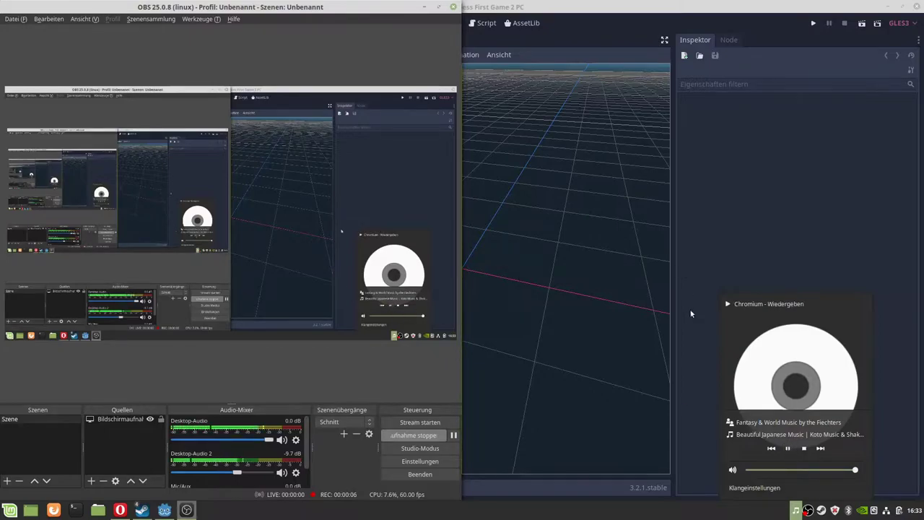
{"action": "mouse_move", "coordinate": [855, 470]}
{"action": "left_mouse_down"}
{"action": "mouse_move", "coordinate": [822, 473]}
{"action": "mouse_move", "coordinate": [860, 470]}
{"action": "left_mouse_up"}
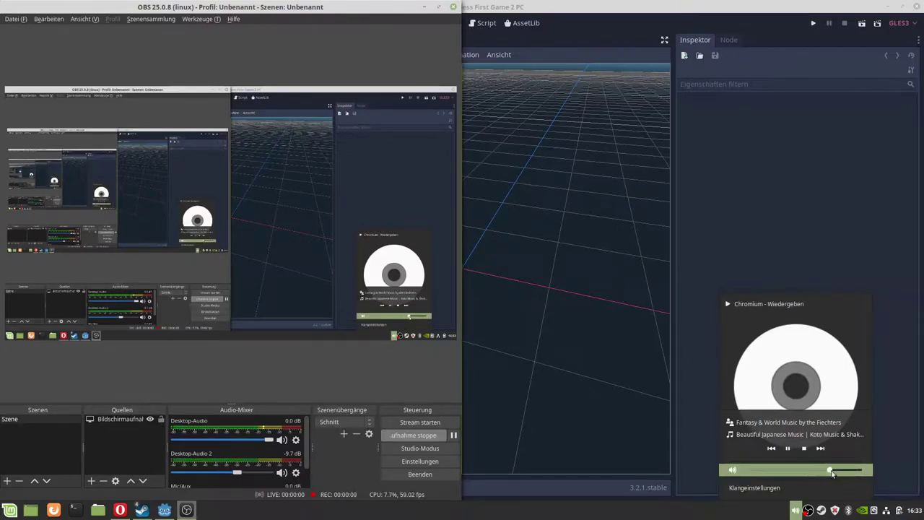
{"action": "left_click", "coordinate": [230, 472]}
{"action": "left_click", "coordinate": [230, 472]}
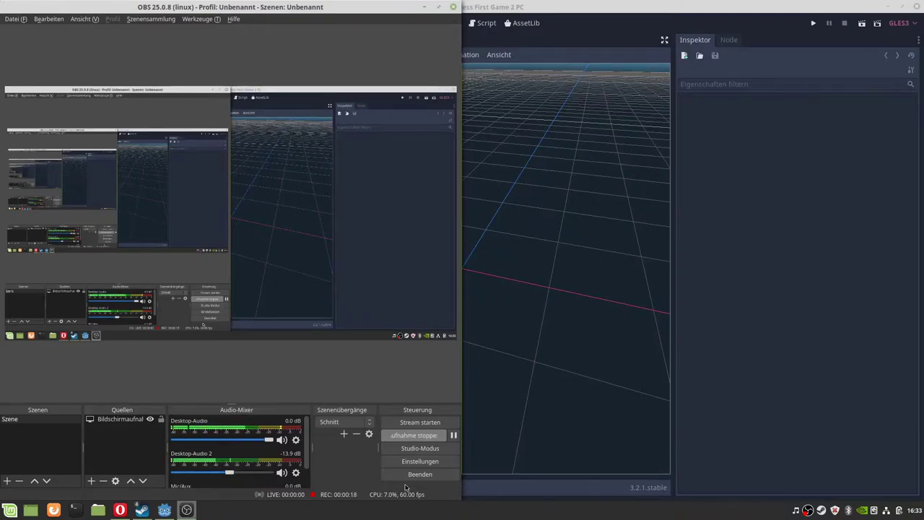
{"action": "left_click", "coordinate": [777, 221]}
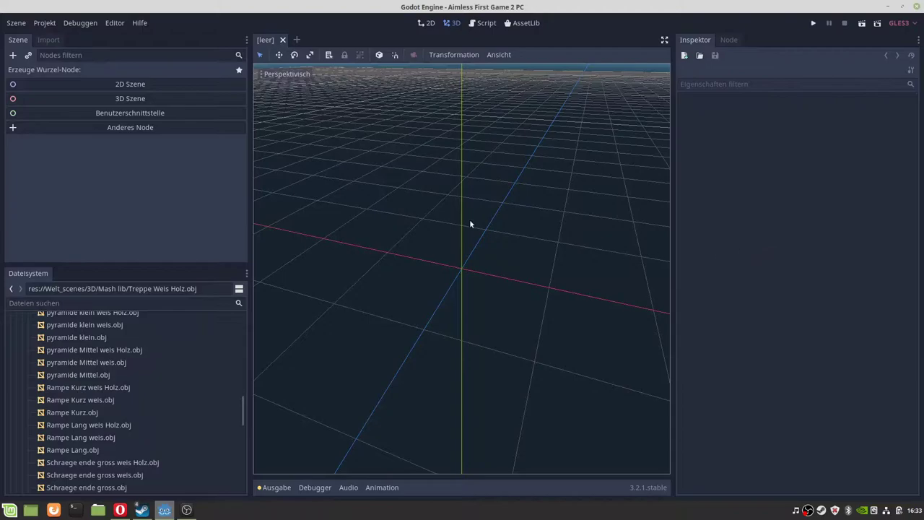
- Create a new 3D scene with a Spatial root node
{"action": "scroll", "coordinate": [160, 441], "scroll_direction": "down", "scroll_amount": 5}
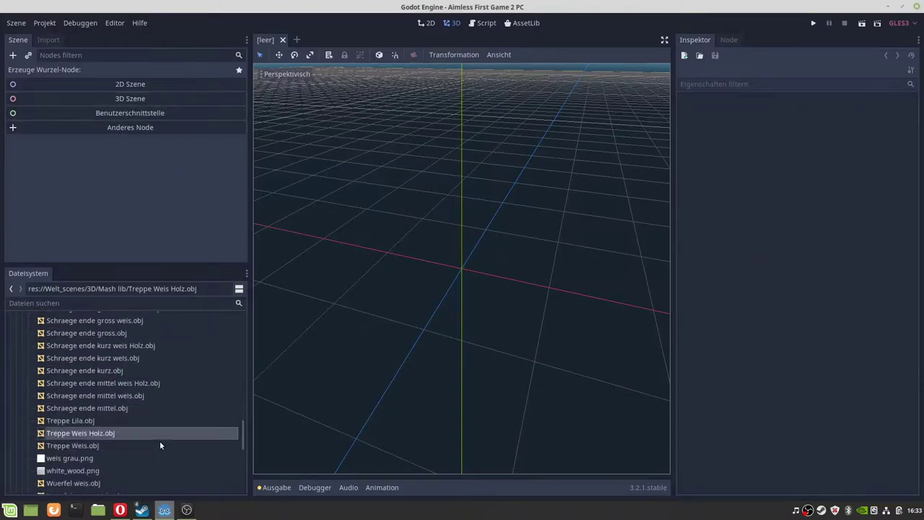
{"action": "scroll", "coordinate": [160, 444], "scroll_direction": "down", "scroll_amount": 2}
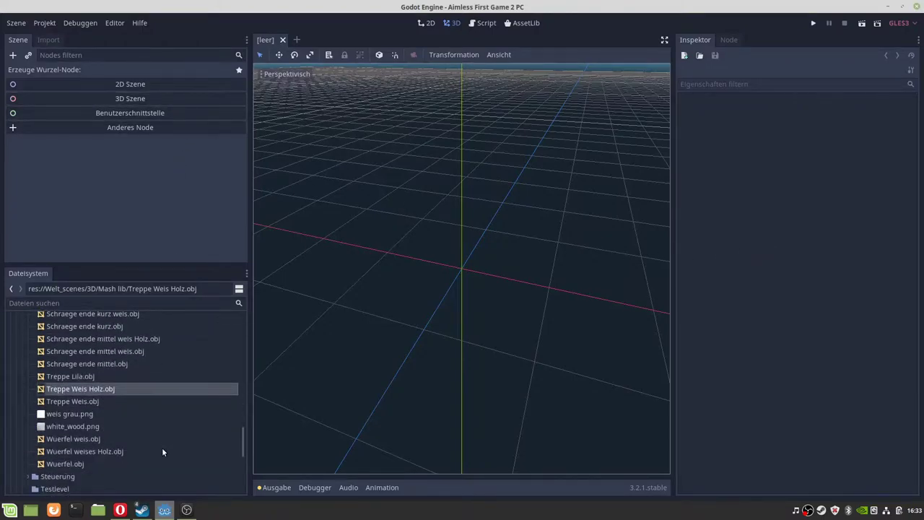
{"action": "scroll", "coordinate": [163, 452], "scroll_direction": "up", "scroll_amount": 5}
{"action": "scroll", "coordinate": [162, 452], "scroll_direction": "up", "scroll_amount": 5}
{"action": "scroll", "coordinate": [162, 452], "scroll_direction": "up", "scroll_amount": 5}
{"action": "scroll", "coordinate": [161, 450], "scroll_direction": "up", "scroll_amount": 2}
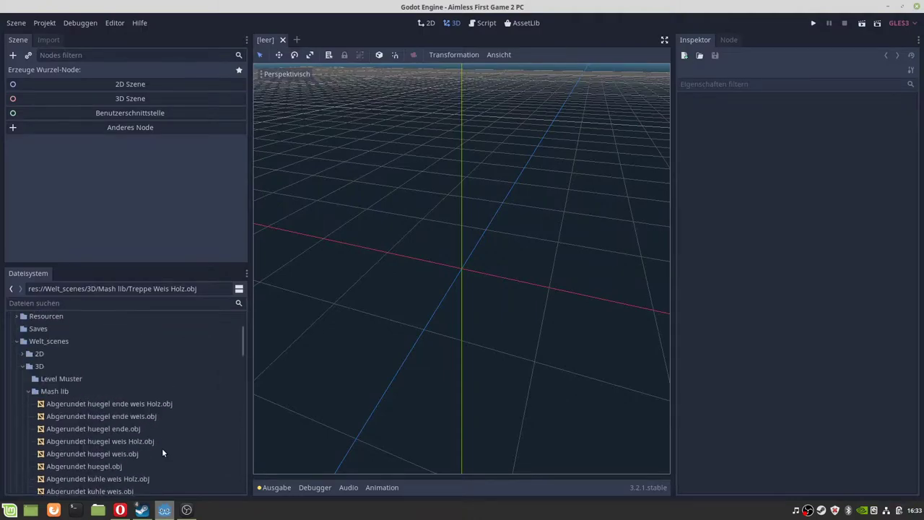
{"action": "left_click", "coordinate": [153, 102]}
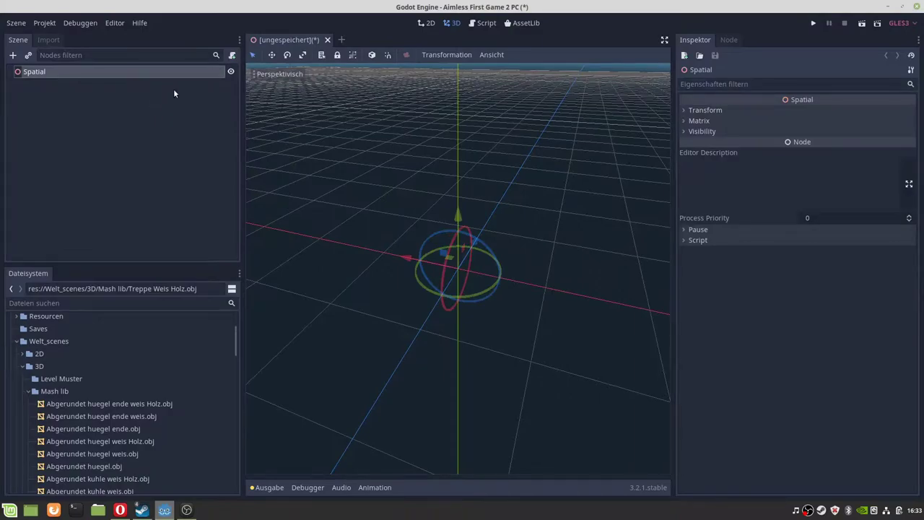
- Rename the root Spatial node to 'Elemete'
{"action": "left_click", "coordinate": [125, 71]}
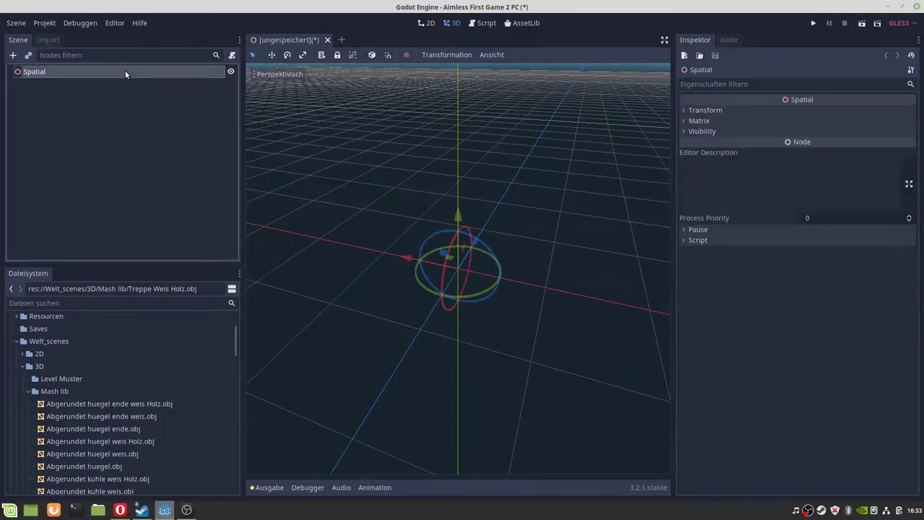
{"action": "double_click", "coordinate": [125, 71]}
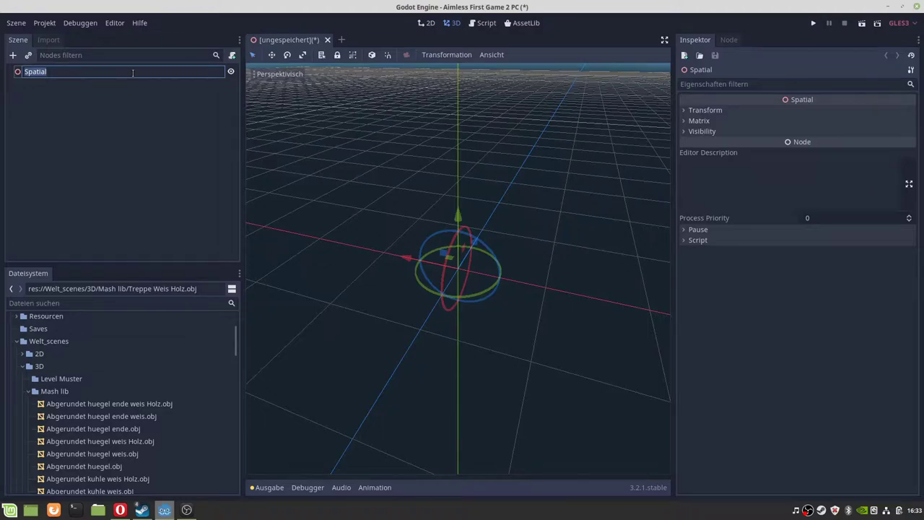
{"action": "type", "text": "Dre"}
{"action": "key", "text": "BackSpace"}
{"action": "key", "text": "BackSpace"}
{"action": "key", "text": "BackSpace"}
{"action": "type", "text": "Eleme"}
{"action": "type", "text": "te"}
{"action": "key", "text": "Return"}
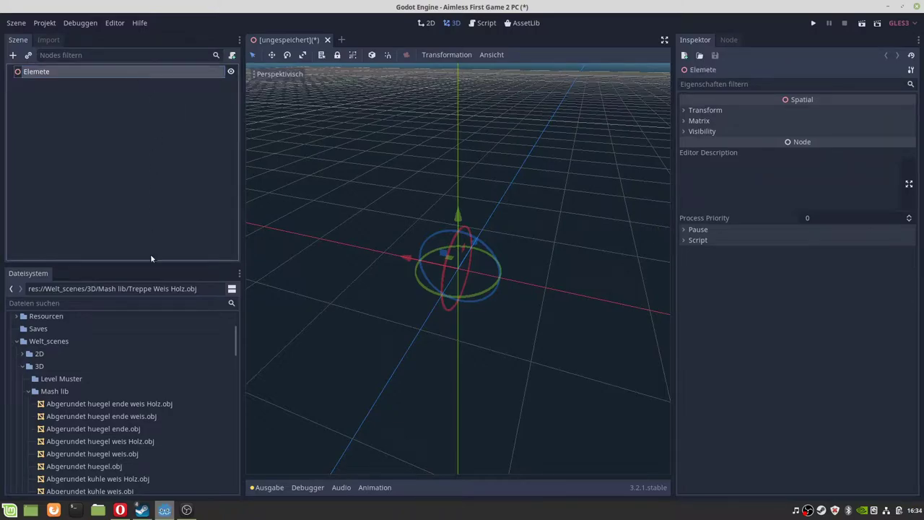
- Select every .obj file in Mash lib through Wuerfel.obj, excluding the PNG textures
{"action": "left_click", "coordinate": [134, 404]}
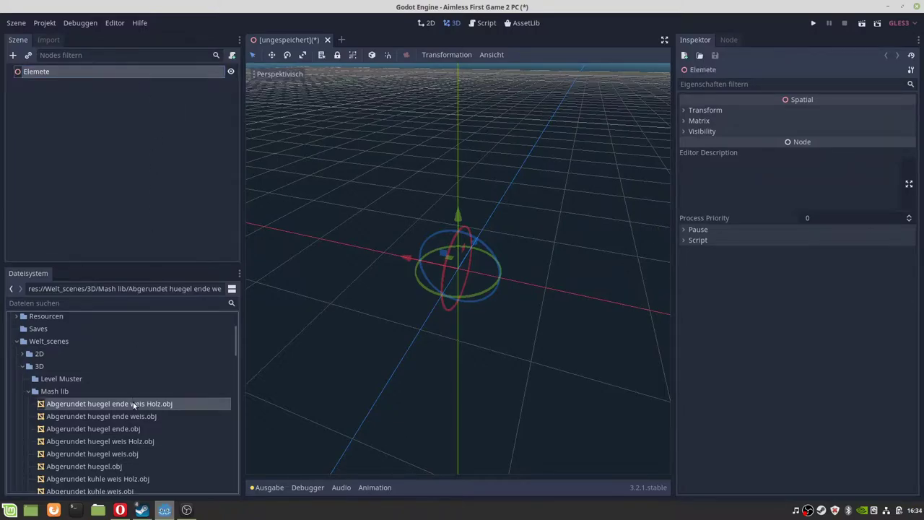
{"action": "scroll", "coordinate": [182, 373], "scroll_direction": "down", "scroll_amount": 2}
{"action": "scroll", "coordinate": [179, 371], "scroll_direction": "down", "scroll_amount": 3}
{"action": "scroll", "coordinate": [178, 370], "scroll_direction": "down", "scroll_amount": 3}
{"action": "scroll", "coordinate": [177, 369], "scroll_direction": "down", "scroll_amount": 3}
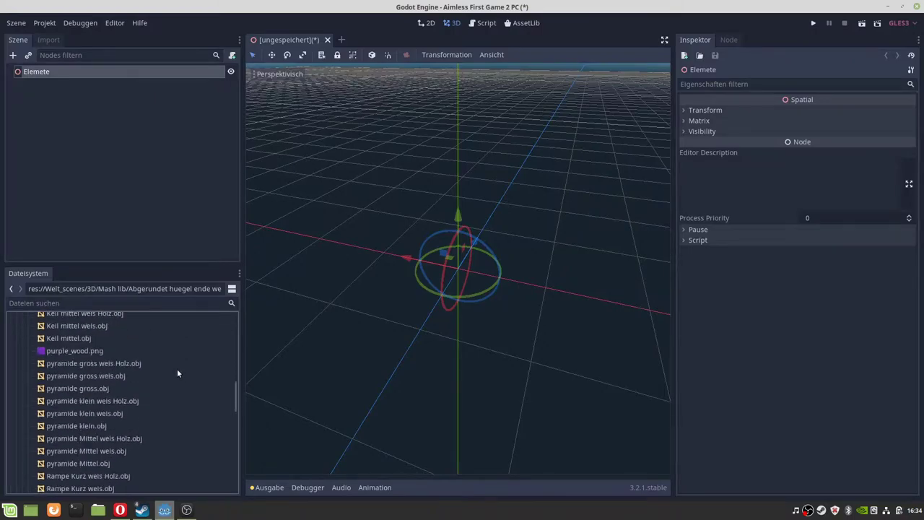
{"action": "scroll", "coordinate": [177, 368], "scroll_direction": "down", "scroll_amount": 3}
{"action": "scroll", "coordinate": [176, 368], "scroll_direction": "down", "scroll_amount": 3}
{"action": "scroll", "coordinate": [176, 369], "scroll_direction": "down", "scroll_amount": 2}
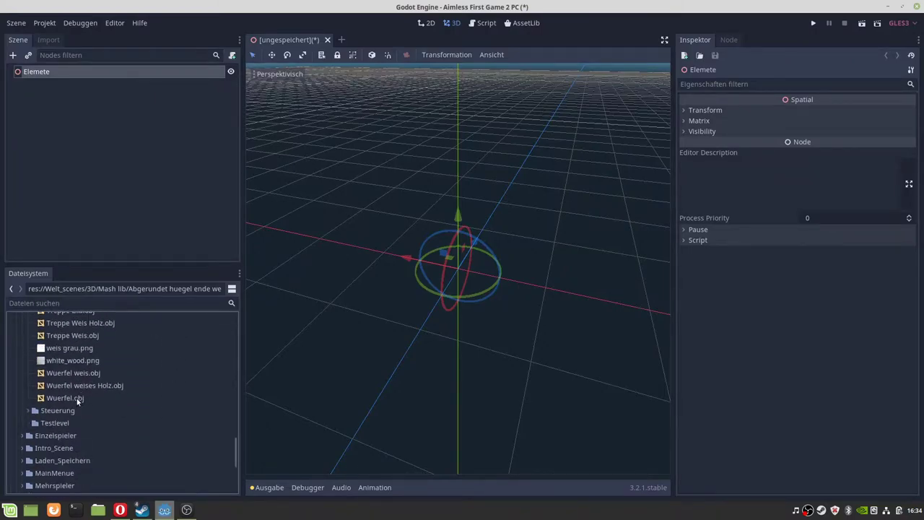
{"action": "left_click", "coordinate": [78, 401], "text": "shift"}
{"action": "left_click", "coordinate": [82, 362], "text": "ctrl"}
{"action": "left_click", "coordinate": [80, 350], "text": "ctrl"}
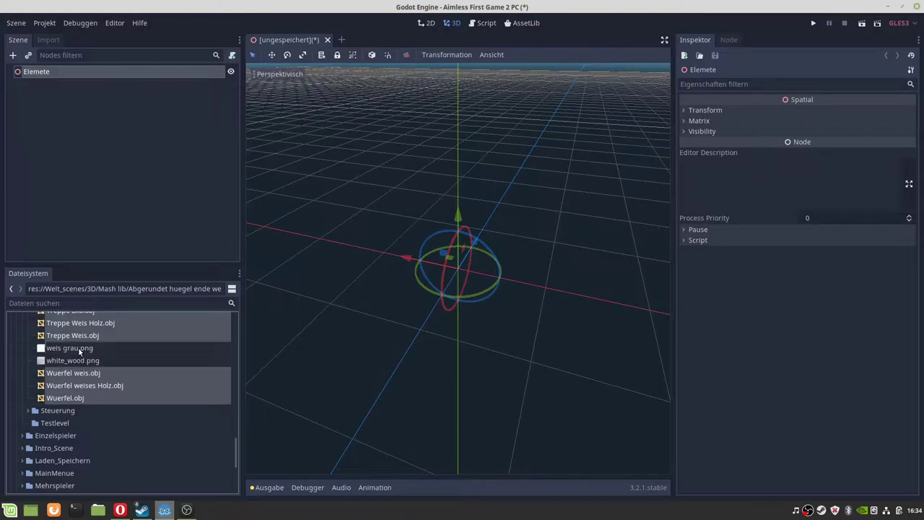
{"action": "scroll", "coordinate": [111, 414], "scroll_direction": "up", "scroll_amount": 3}
{"action": "scroll", "coordinate": [111, 415], "scroll_direction": "up", "scroll_amount": 3}
{"action": "scroll", "coordinate": [110, 433], "scroll_direction": "up", "scroll_amount": 3}
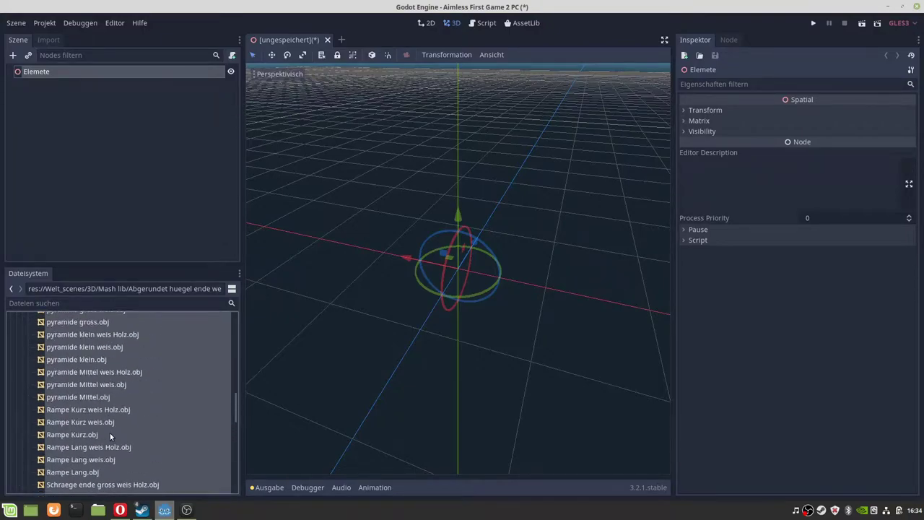
{"action": "scroll", "coordinate": [109, 433], "scroll_direction": "up", "scroll_amount": 3}
{"action": "left_click", "coordinate": [94, 395], "text": "ctrl"}
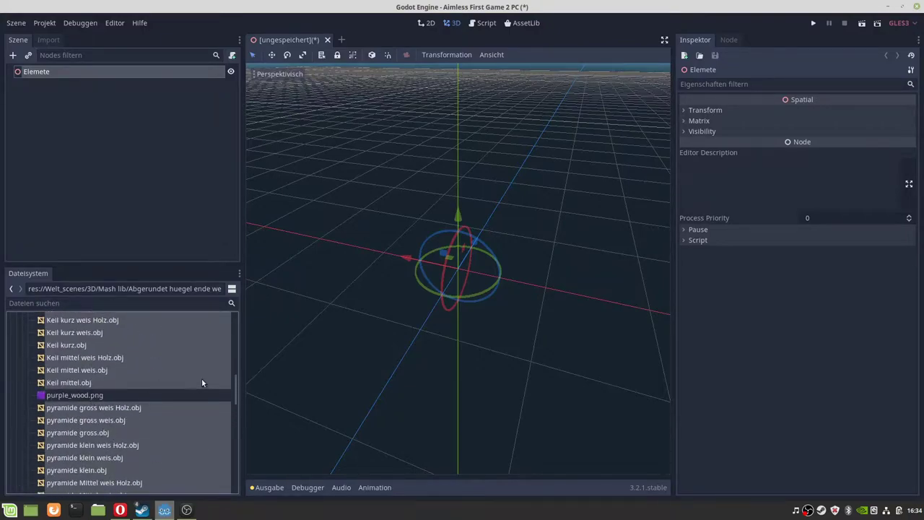
- Drop the selected OBJ meshes into the 3D viewport as children of Elemete
{"action": "scroll", "coordinate": [155, 386], "scroll_direction": "up", "scroll_amount": 1}
{"action": "scroll", "coordinate": [154, 386], "scroll_direction": "up", "scroll_amount": 5}
{"action": "scroll", "coordinate": [154, 386], "scroll_direction": "up", "scroll_amount": 1}
{"action": "scroll", "coordinate": [158, 386], "scroll_direction": "up", "scroll_amount": 1}
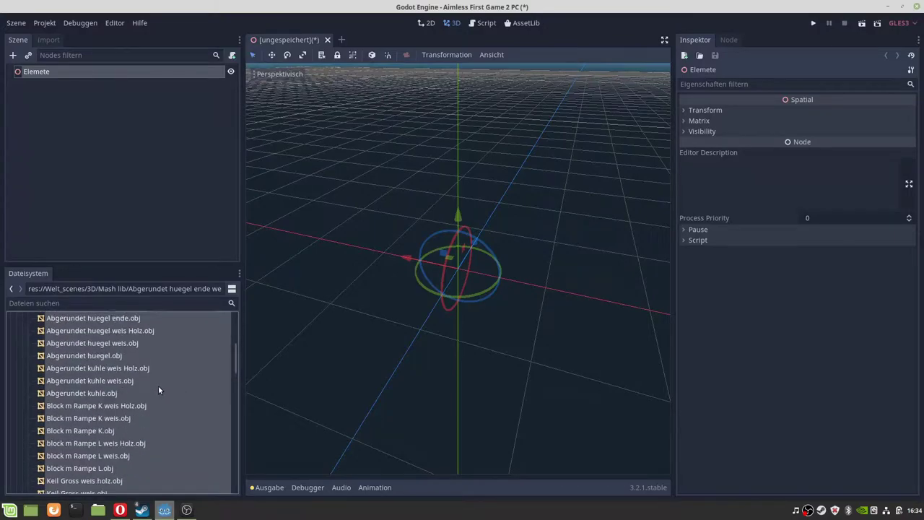
{"action": "scroll", "coordinate": [158, 386], "scroll_direction": "up", "scroll_amount": 4}
{"action": "scroll", "coordinate": [158, 386], "scroll_direction": "up", "scroll_amount": 1}
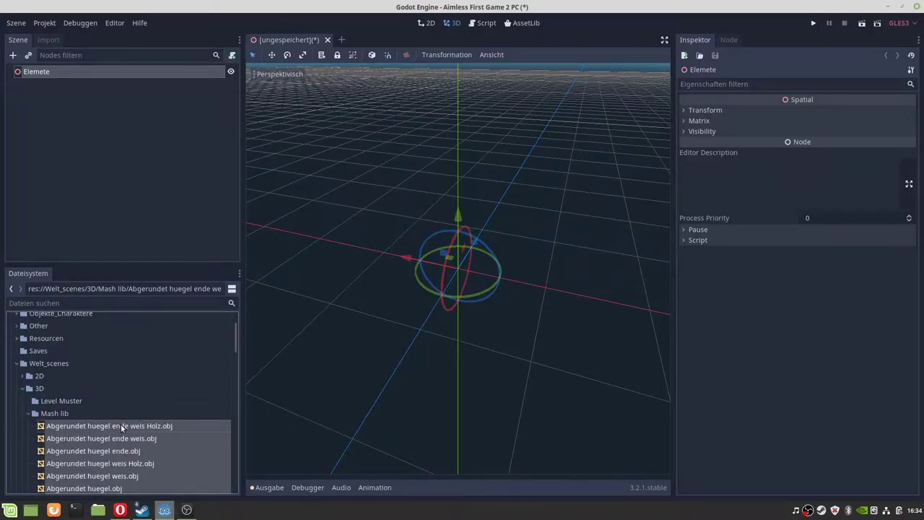
{"action": "left_click_drag", "start_coordinate": [121, 427], "coordinate": [455, 311]}
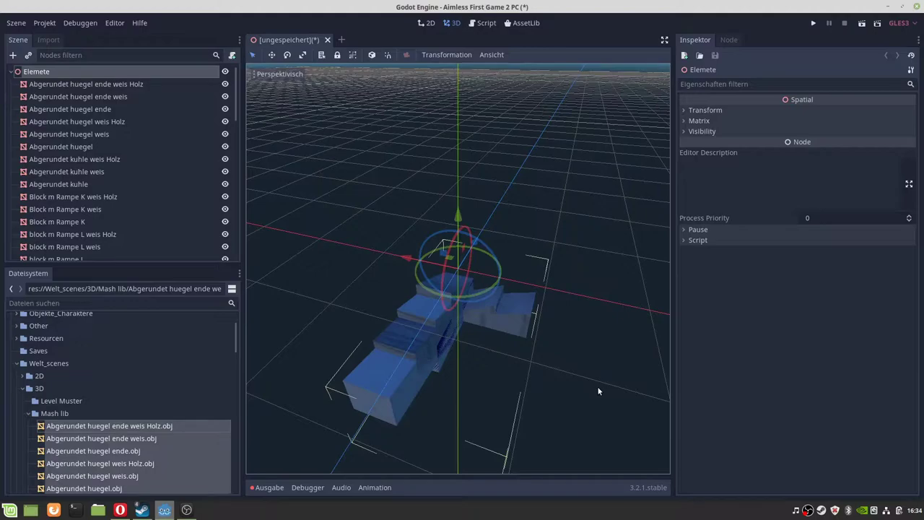
- Create a single convex collision sibling for the 'Abgerundet huegel ende weis Holz' mesh
{"action": "left_click", "coordinate": [101, 85]}
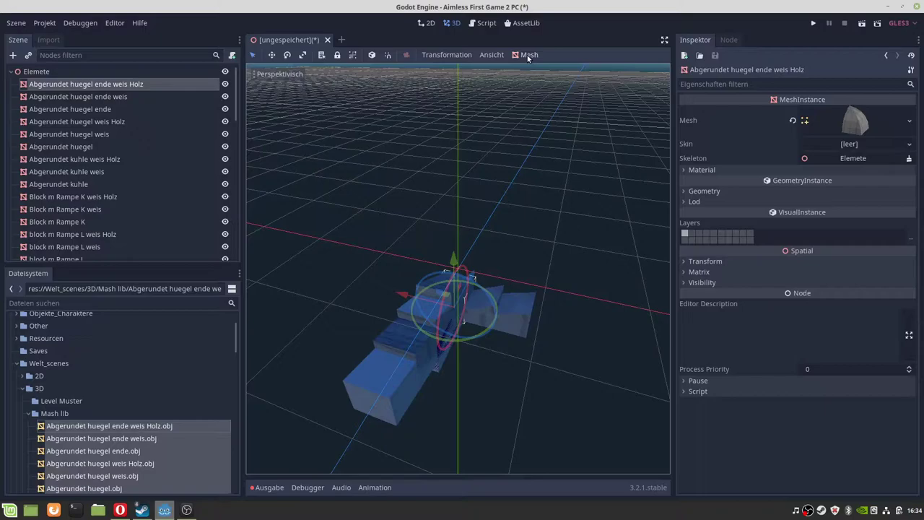
{"action": "left_click", "coordinate": [528, 58]}
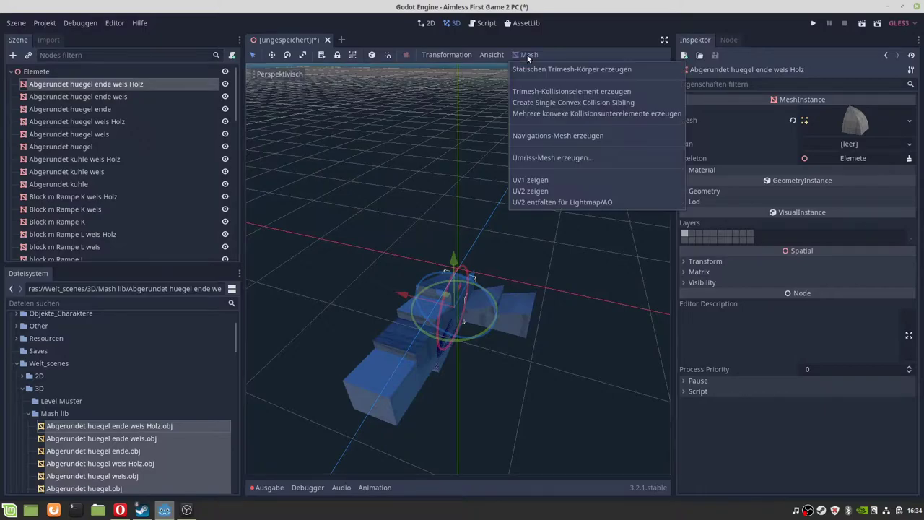
{"action": "left_click", "coordinate": [561, 103]}
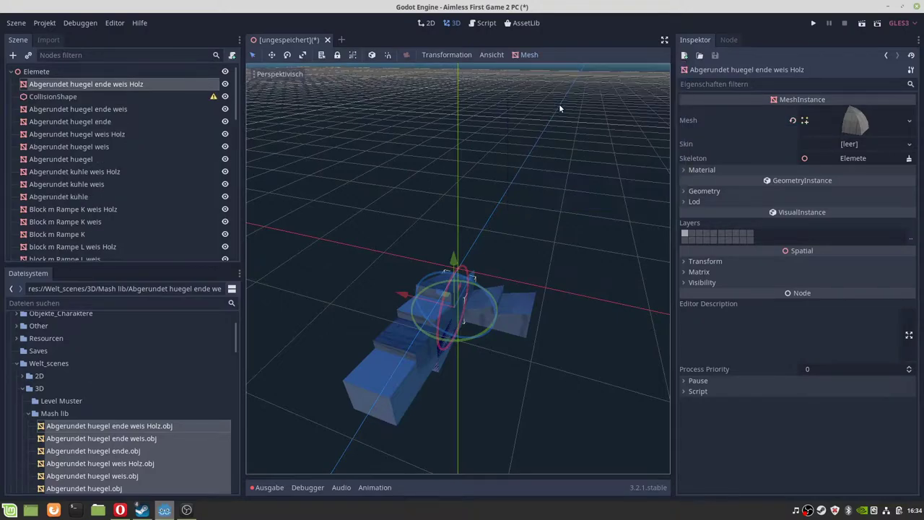
{"action": "right_click", "coordinate": [42, 85]}
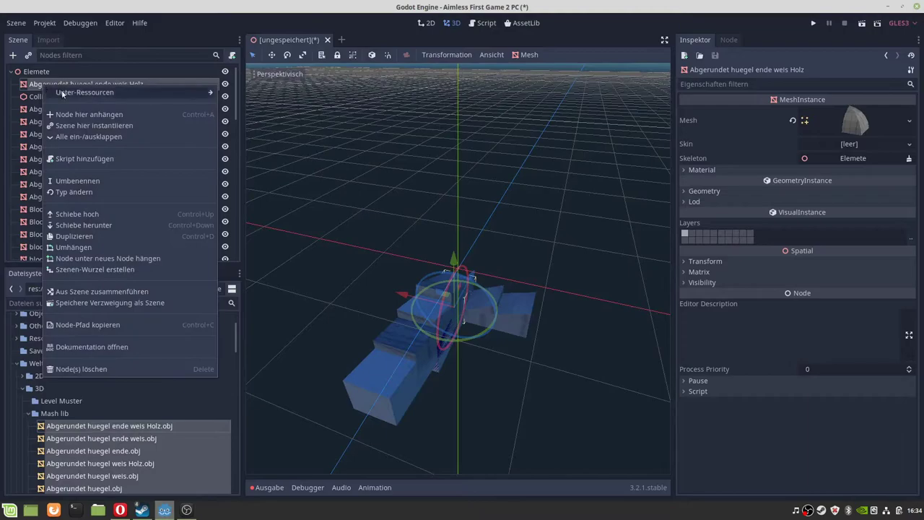
- Add a StaticBody child under the 'Abgerundet huegel ende weis Holz' mesh
{"action": "left_click", "coordinate": [87, 115]}
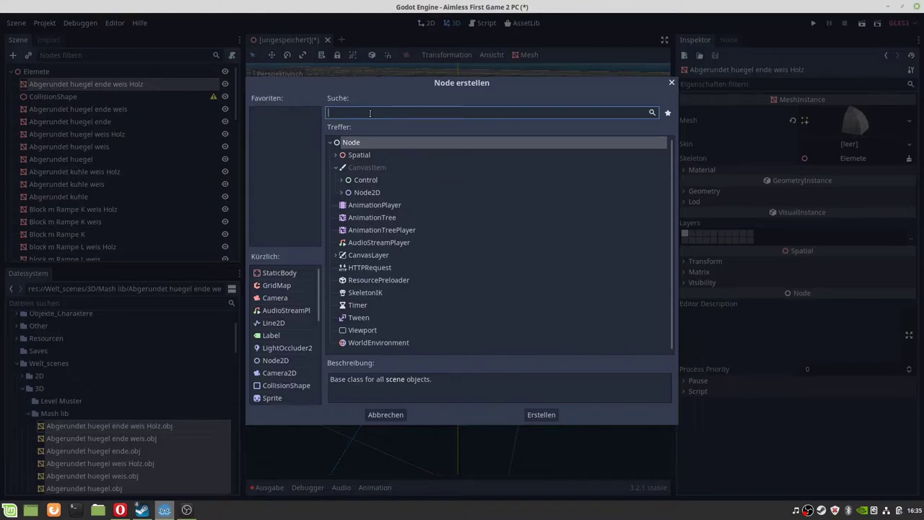
{"action": "type", "text": "stati"}
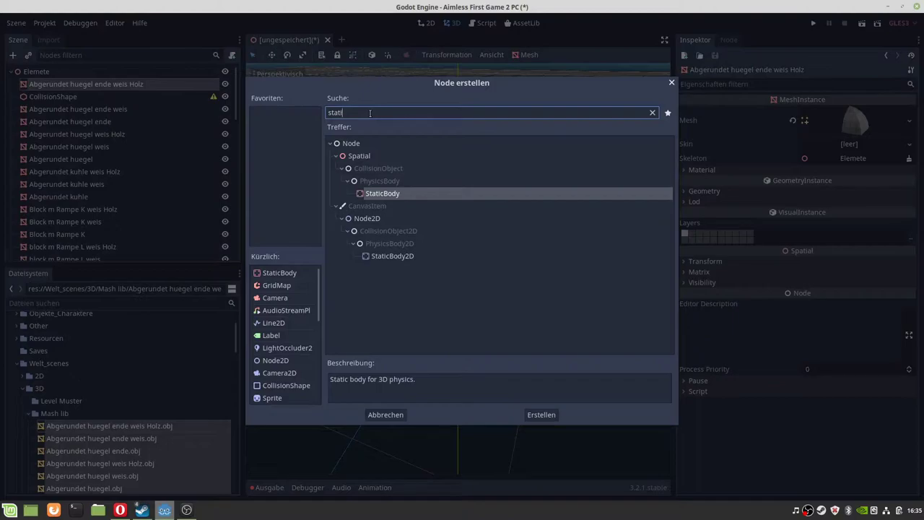
{"action": "key", "text": "Return"}
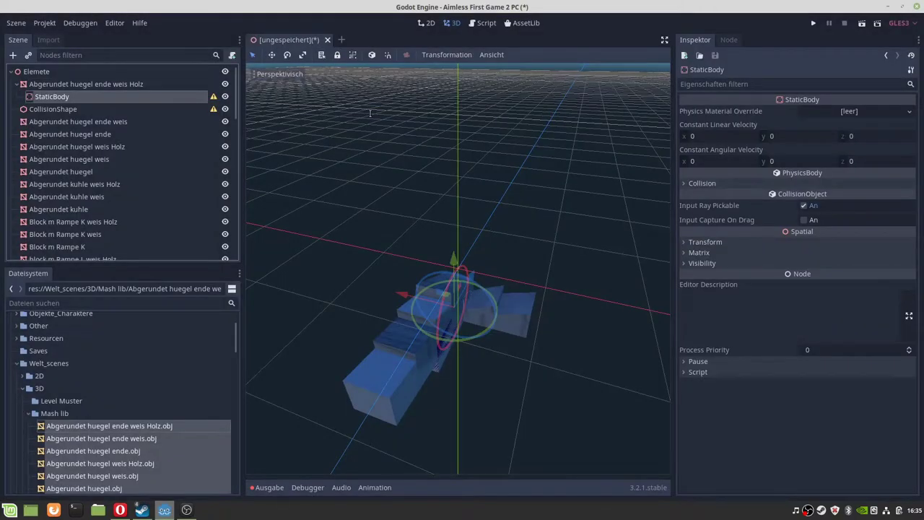
- Move the CollisionShape into the new StaticBody and reselect the mesh
{"action": "left_click", "coordinate": [67, 121]}
{"action": "left_click", "coordinate": [59, 110]}
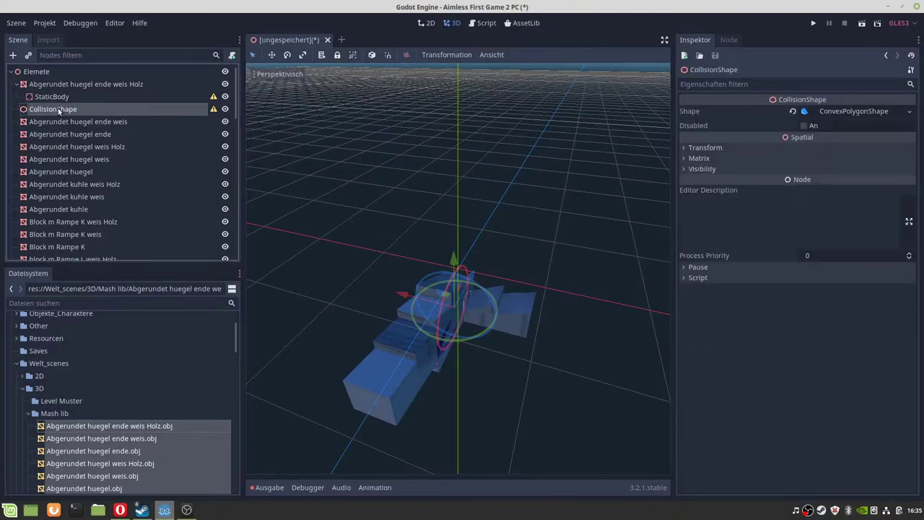
{"action": "left_click_drag", "start_coordinate": [59, 111], "coordinate": [84, 96]}
{"action": "left_click", "coordinate": [79, 84]}
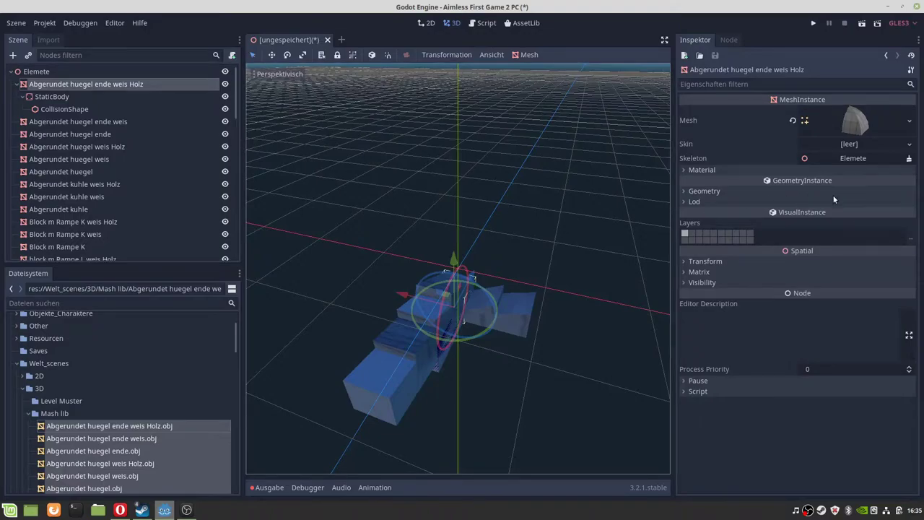
- Set the hill piece's Translation Y to 0
{"action": "left_click", "coordinate": [730, 261]}
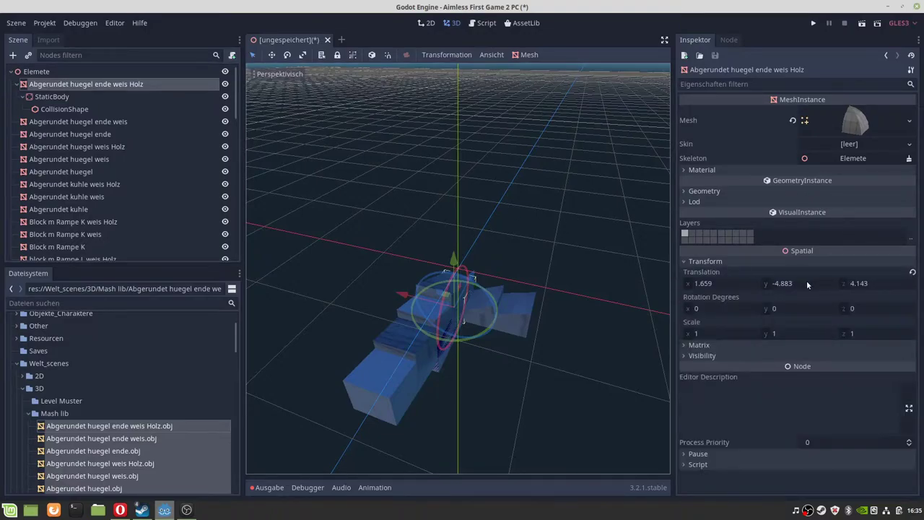
{"action": "left_click", "coordinate": [783, 283]}
{"action": "type", "text": "2"}
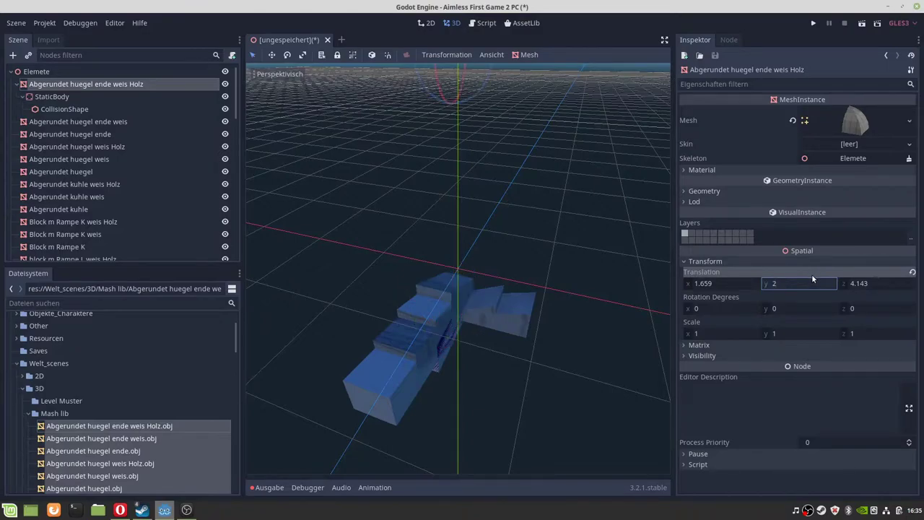
{"action": "key", "text": "BackSpace"}
{"action": "type", "text": "0"}
{"action": "key", "text": "Return"}
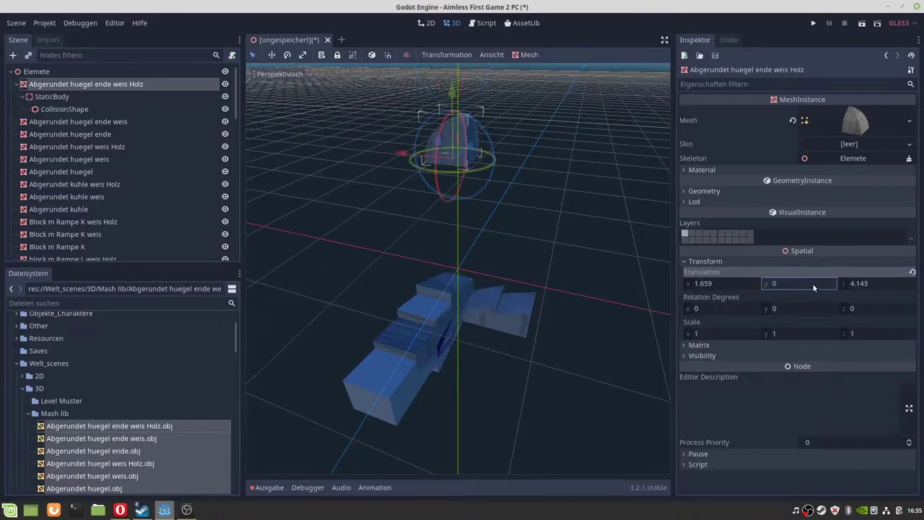
- Drag the hill piece along its Z axis to 5.674
{"action": "mouse_move", "coordinate": [448, 227]}
{"action": "middle_mouse_down"}
{"action": "mouse_move", "coordinate": [487, 235]}
{"action": "mouse_move", "coordinate": [504, 214]}
{"action": "middle_mouse_up"}
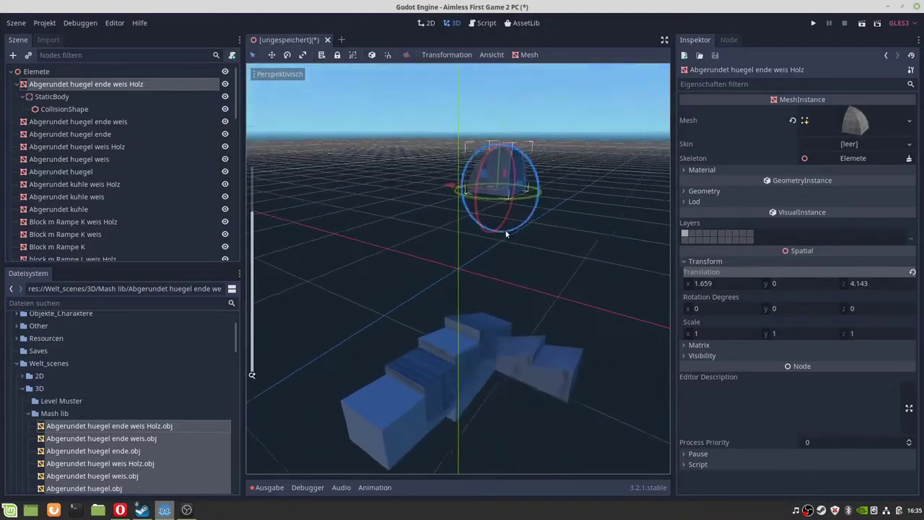
{"action": "scroll", "coordinate": [504, 214], "scroll_direction": "up", "scroll_amount": 2}
{"action": "scroll", "coordinate": [503, 209], "scroll_direction": "up", "scroll_amount": 2}
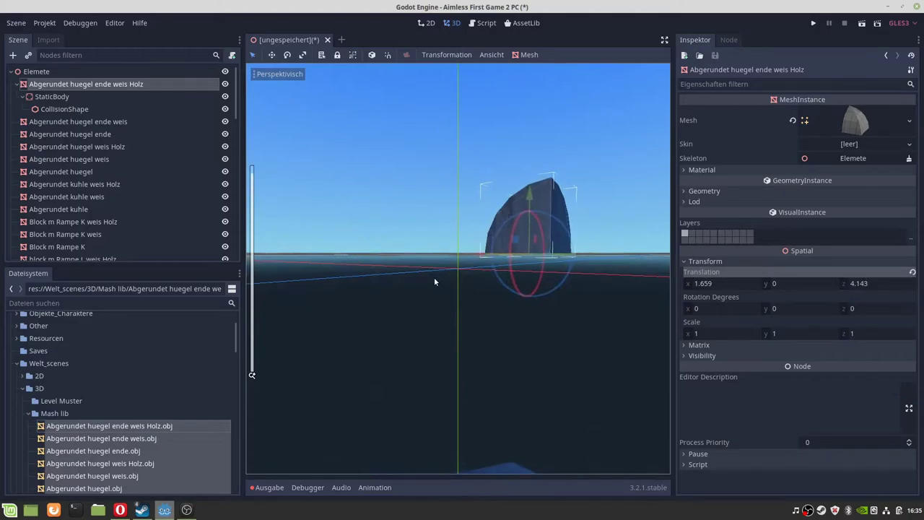
{"action": "mouse_move", "coordinate": [434, 277]}
{"action": "middle_mouse_down"}
{"action": "mouse_move", "coordinate": [494, 285]}
{"action": "mouse_move", "coordinate": [441, 284]}
{"action": "mouse_move", "coordinate": [462, 380]}
{"action": "mouse_move", "coordinate": [374, 184]}
{"action": "middle_mouse_up"}
{"action": "scroll", "coordinate": [374, 183], "scroll_direction": "down", "scroll_amount": 10}
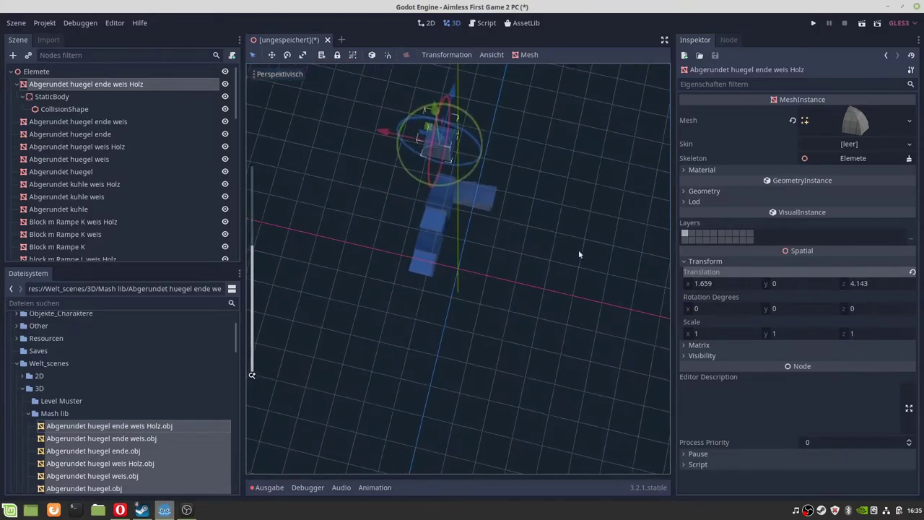
{"action": "mouse_move", "coordinate": [478, 255]}
{"action": "middle_mouse_down"}
{"action": "mouse_move", "coordinate": [464, 250]}
{"action": "mouse_move", "coordinate": [481, 255]}
{"action": "mouse_move", "coordinate": [451, 196]}
{"action": "mouse_move", "coordinate": [396, 209]}
{"action": "mouse_move", "coordinate": [473, 188]}
{"action": "middle_mouse_up"}
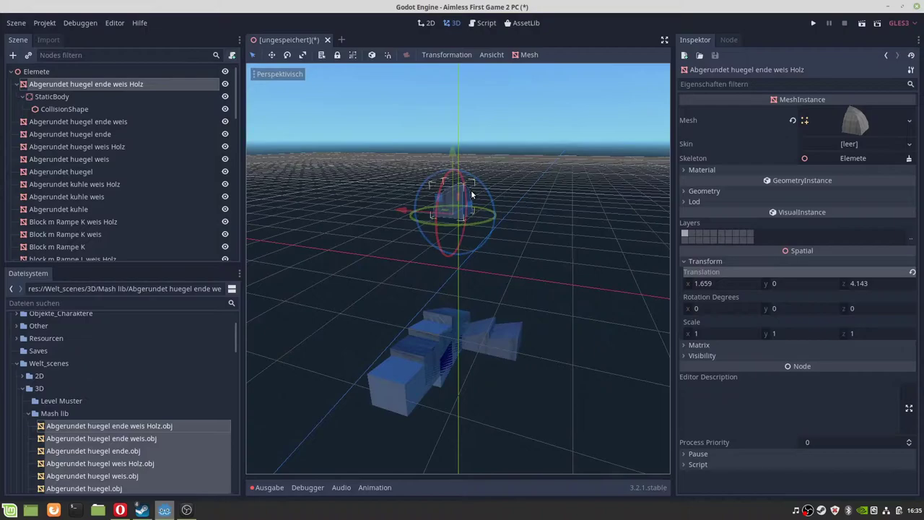
{"action": "left_click_drag", "start_coordinate": [473, 188], "coordinate": [458, 224]}
{"action": "middle_click_drag", "start_coordinate": [458, 225], "coordinate": [453, 271]}
{"action": "scroll", "coordinate": [456, 251], "scroll_direction": "up", "scroll_amount": 2}
{"action": "mouse_move", "coordinate": [381, 262]}
{"action": "middle_mouse_down"}
{"action": "mouse_move", "coordinate": [385, 233]}
{"action": "mouse_move", "coordinate": [414, 244]}
{"action": "middle_mouse_up"}
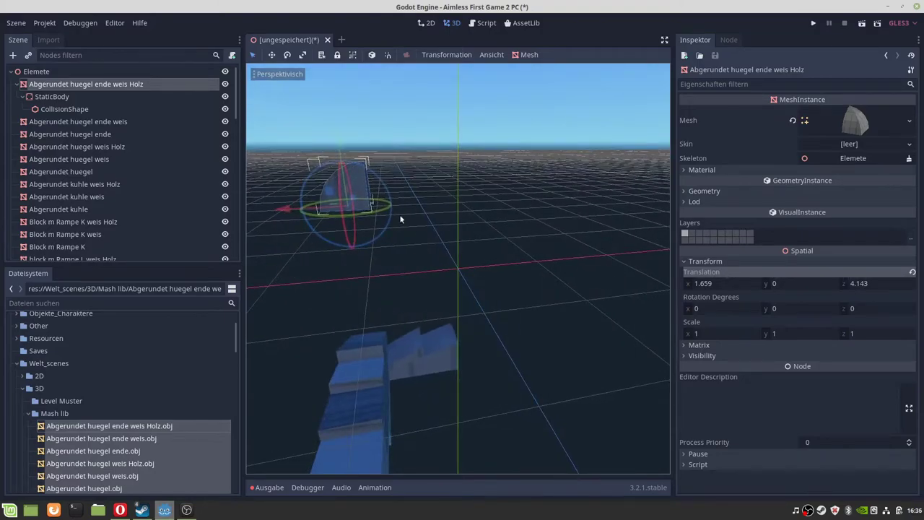
{"action": "mouse_move", "coordinate": [473, 263]}
{"action": "middle_mouse_down"}
{"action": "mouse_move", "coordinate": [424, 259]}
{"action": "mouse_move", "coordinate": [408, 290]}
{"action": "middle_mouse_up"}
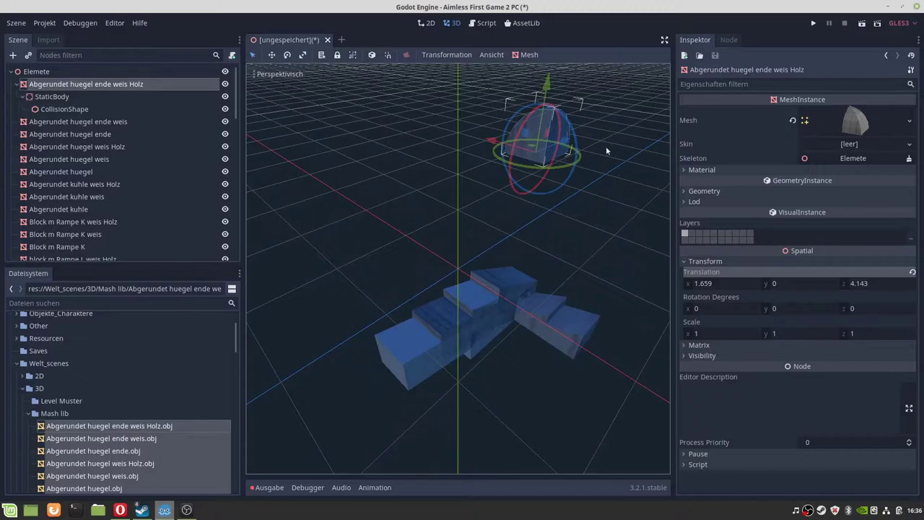
{"action": "mouse_move", "coordinate": [572, 146]}
{"action": "left_mouse_down"}
{"action": "mouse_move", "coordinate": [385, 247]}
{"action": "mouse_move", "coordinate": [346, 311]}
{"action": "left_mouse_up"}
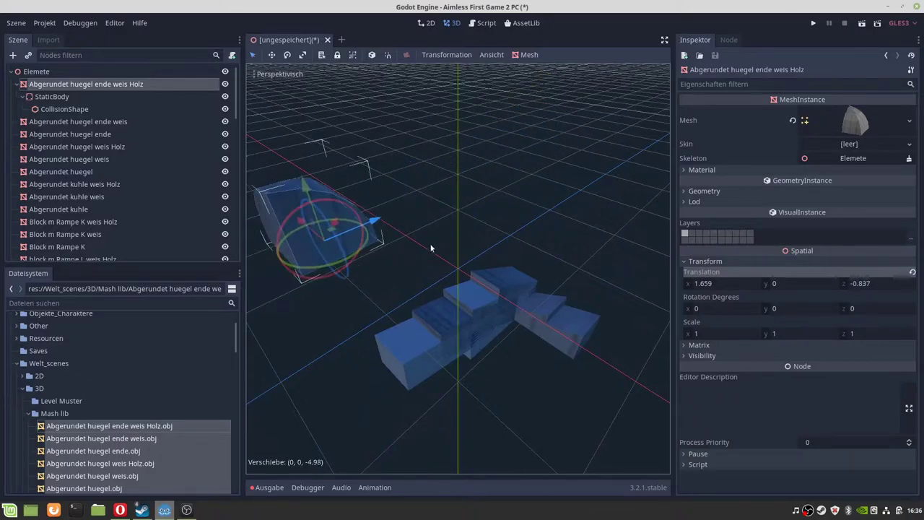
{"action": "scroll", "coordinate": [345, 312], "scroll_direction": "up", "scroll_amount": 5}
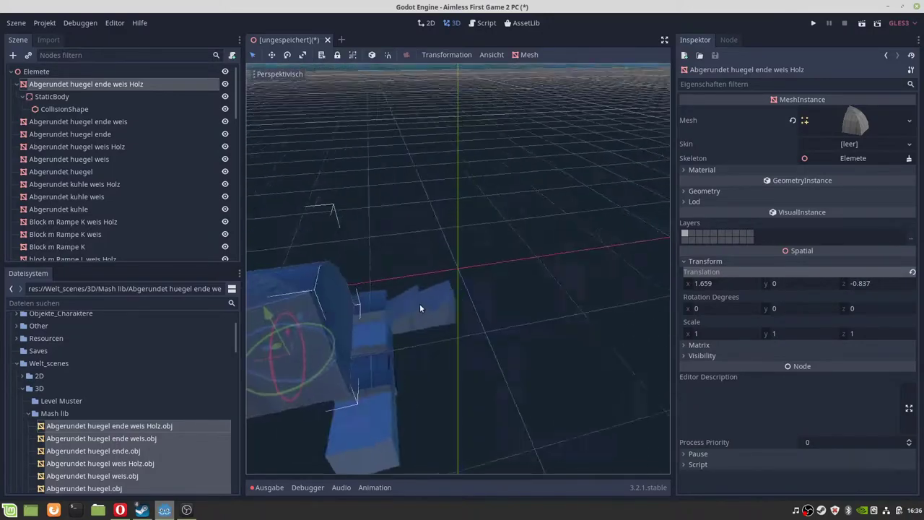
{"action": "mouse_move", "coordinate": [420, 303]}
{"action": "middle_mouse_down"}
{"action": "mouse_move", "coordinate": [496, 290]}
{"action": "mouse_move", "coordinate": [343, 292]}
{"action": "middle_mouse_up"}
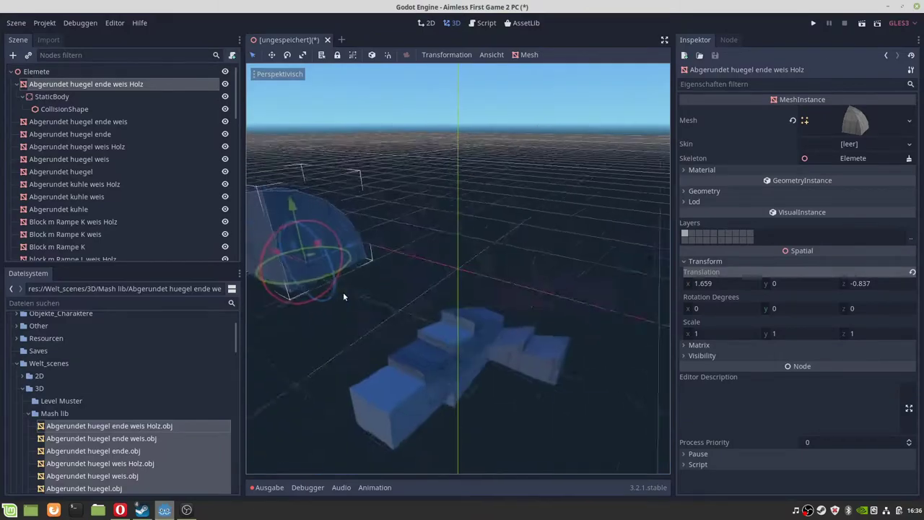
{"action": "scroll", "coordinate": [340, 293], "scroll_direction": "down", "scroll_amount": 3}
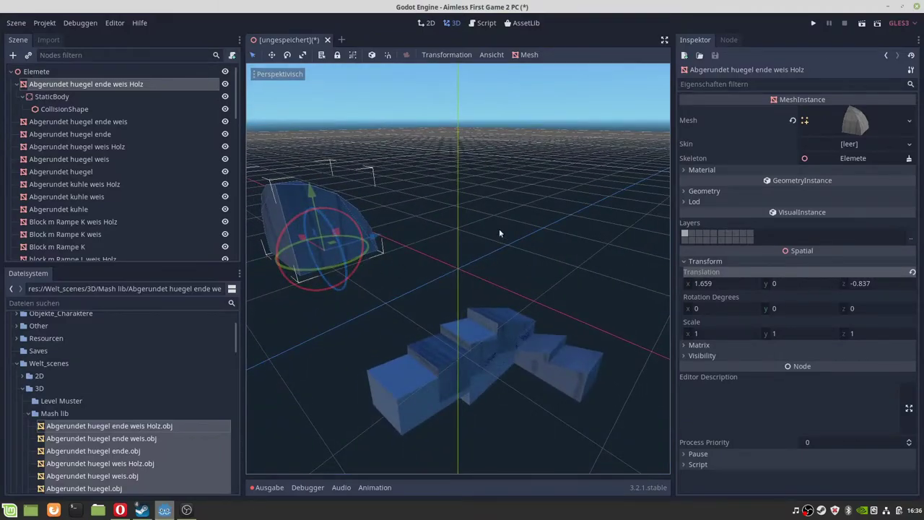
{"action": "left_click_drag", "start_coordinate": [375, 244], "coordinate": [581, 206]}
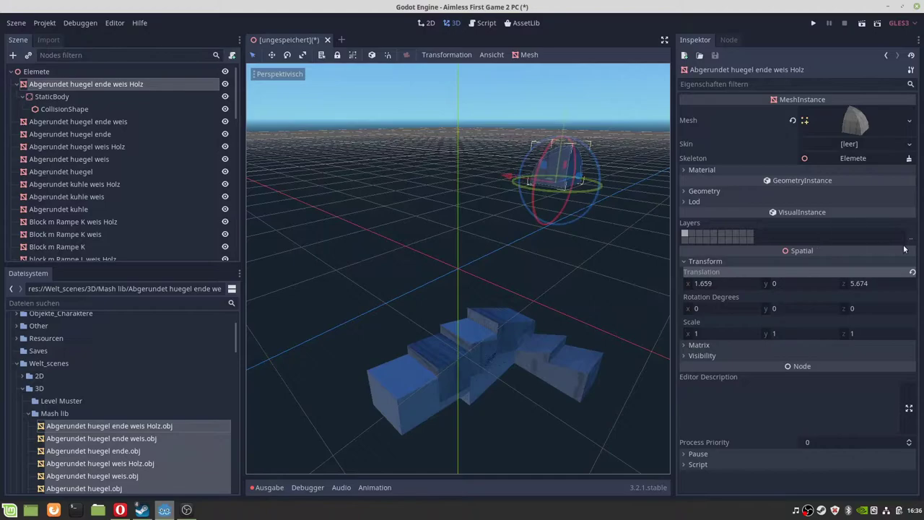
- Set the hill piece's Translation Y to -4, then select 'Abgerundet huegel ende weis'
{"action": "left_click", "coordinate": [824, 285]}
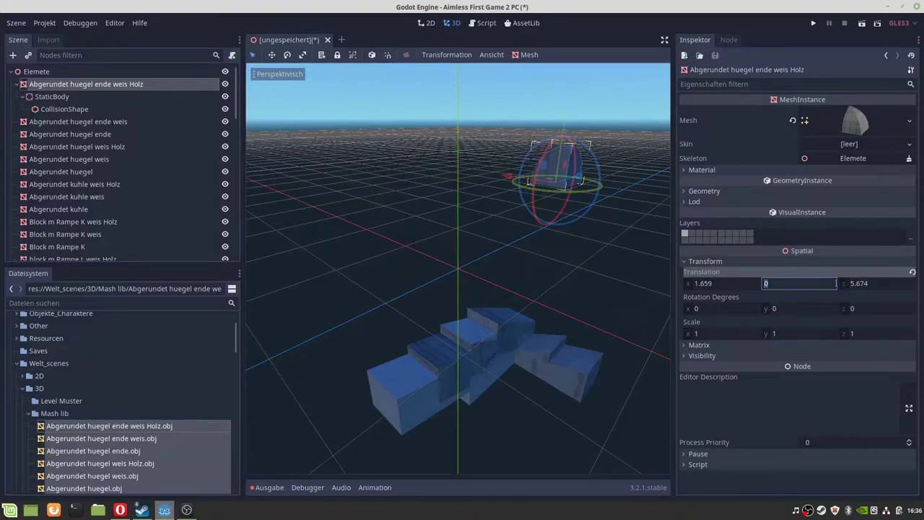
{"action": "type", "text": "-2"}
{"action": "key", "text": "Return"}
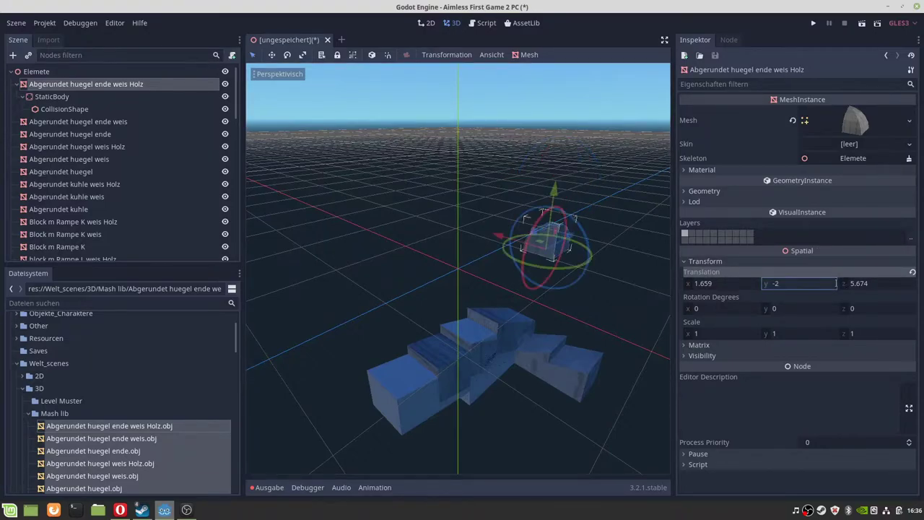
{"action": "left_click", "coordinate": [809, 286]}
{"action": "type", "text": "-4"}
{"action": "key", "text": "Return"}
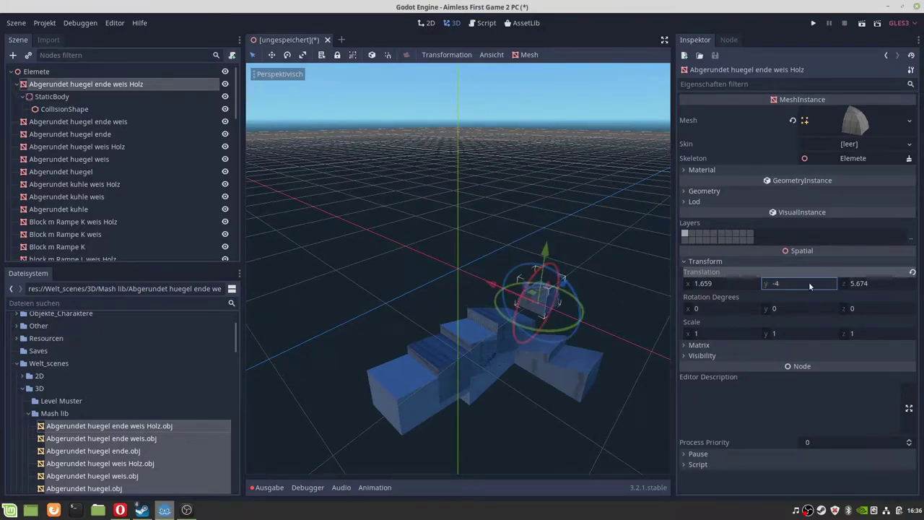
{"action": "left_click", "coordinate": [16, 84]}
{"action": "left_click", "coordinate": [29, 99]}
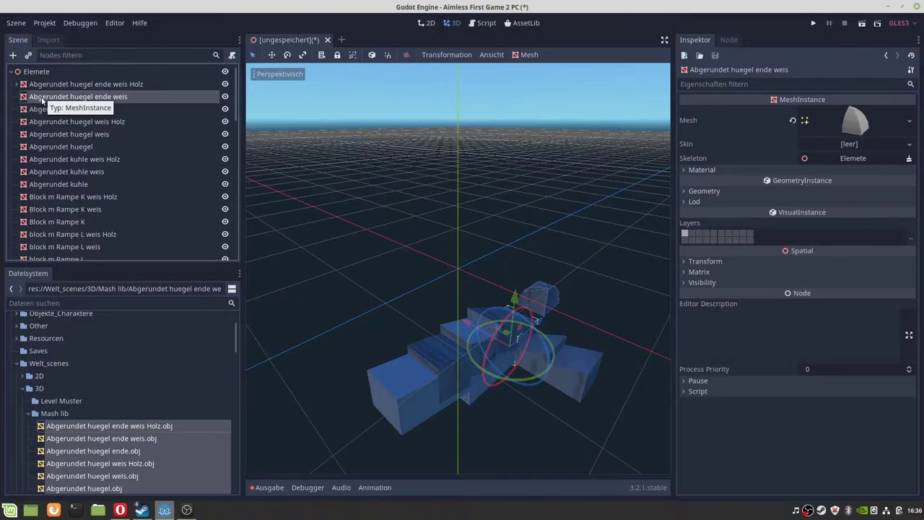
- Add a StaticBody child to the 'Abgerundet huegel ende weis' mesh
{"action": "right_click", "coordinate": [46, 99]}
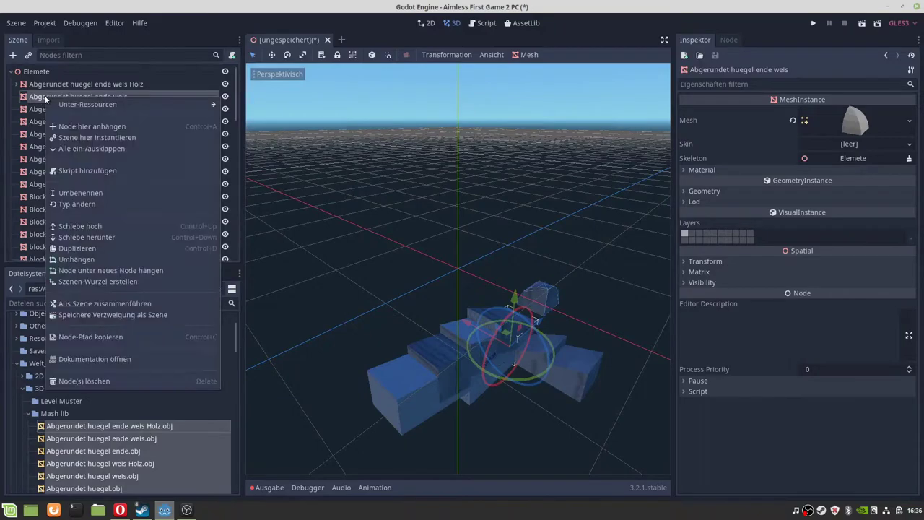
{"action": "left_click", "coordinate": [121, 124]}
{"action": "key", "text": "Return"}
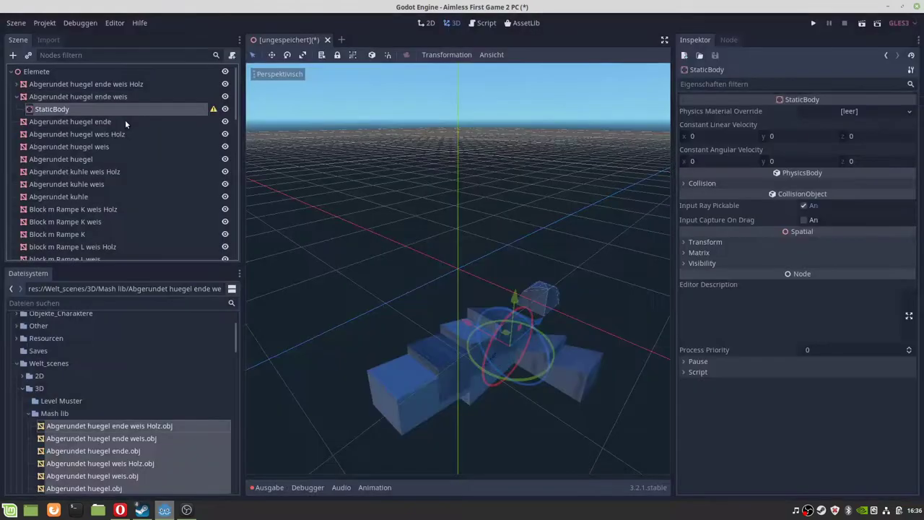
{"action": "left_click", "coordinate": [105, 98]}
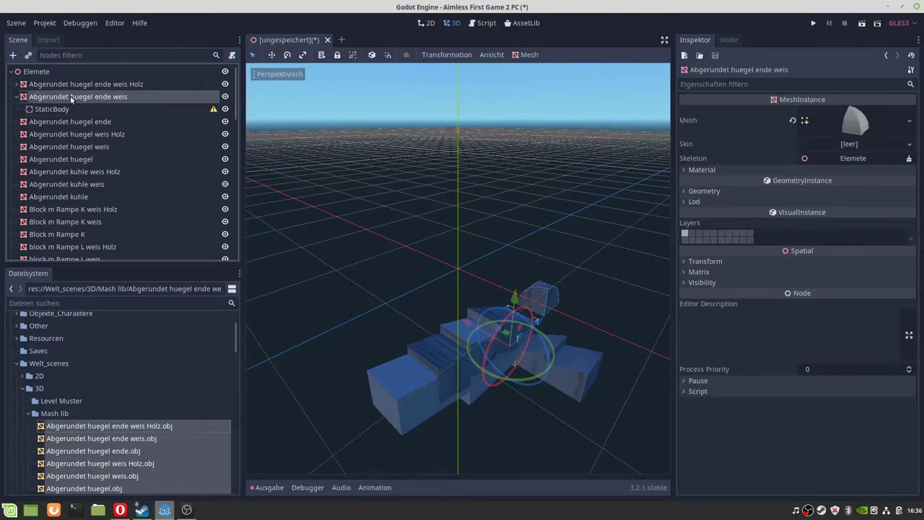
- Generate a collision shape from the mesh and nest it inside the StaticBody
{"action": "right_click", "coordinate": [72, 99]}
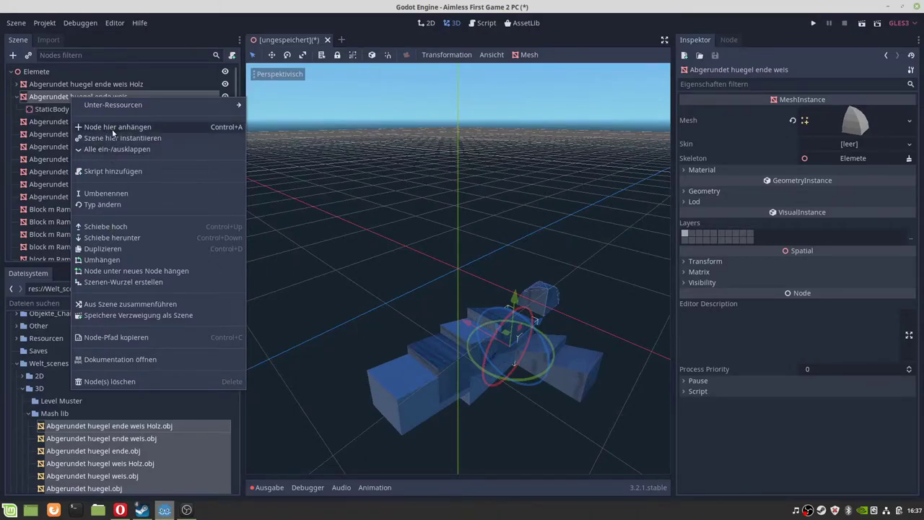
{"action": "left_click", "coordinate": [166, 28]}
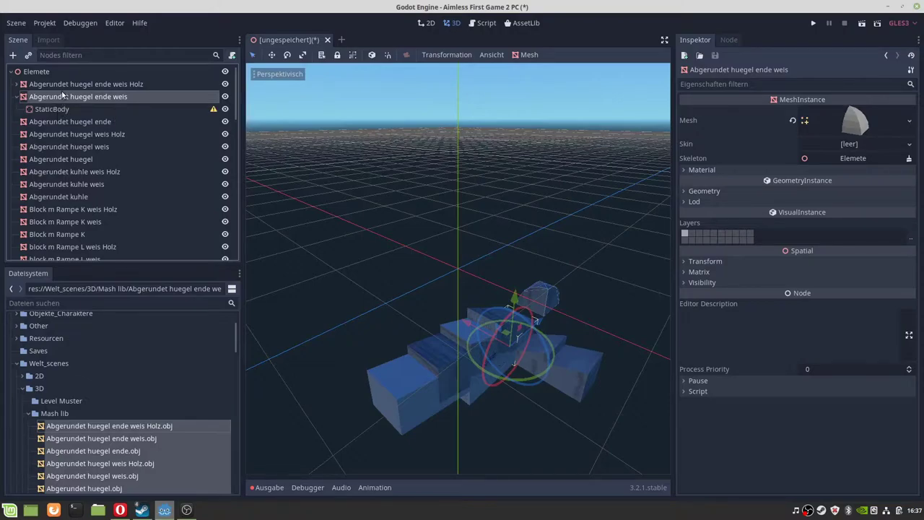
{"action": "left_click", "coordinate": [533, 55]}
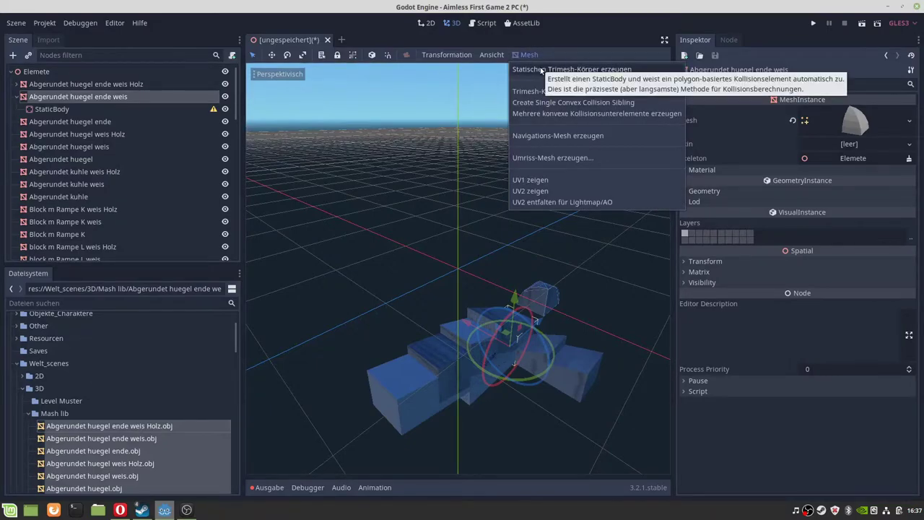
{"action": "left_click", "coordinate": [602, 103]}
{"action": "left_click_drag", "start_coordinate": [58, 121], "coordinate": [54, 109]}
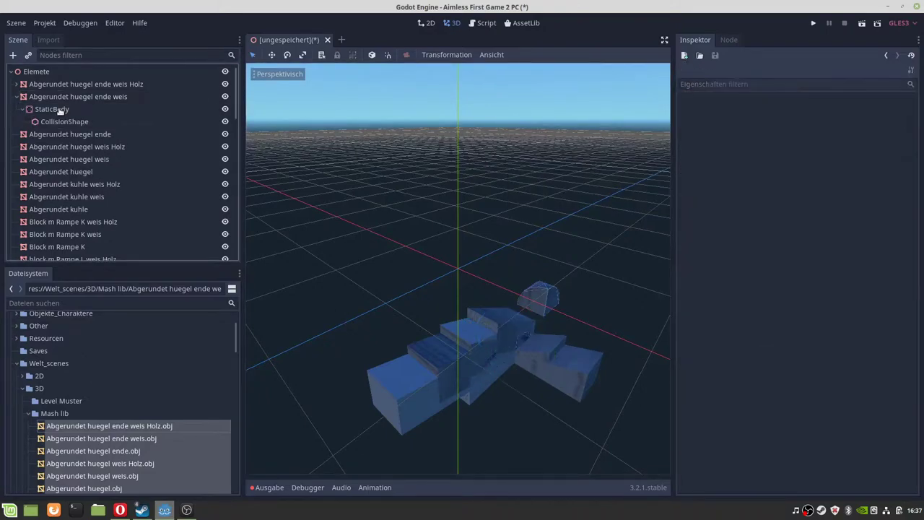
{"action": "left_click", "coordinate": [17, 96]}
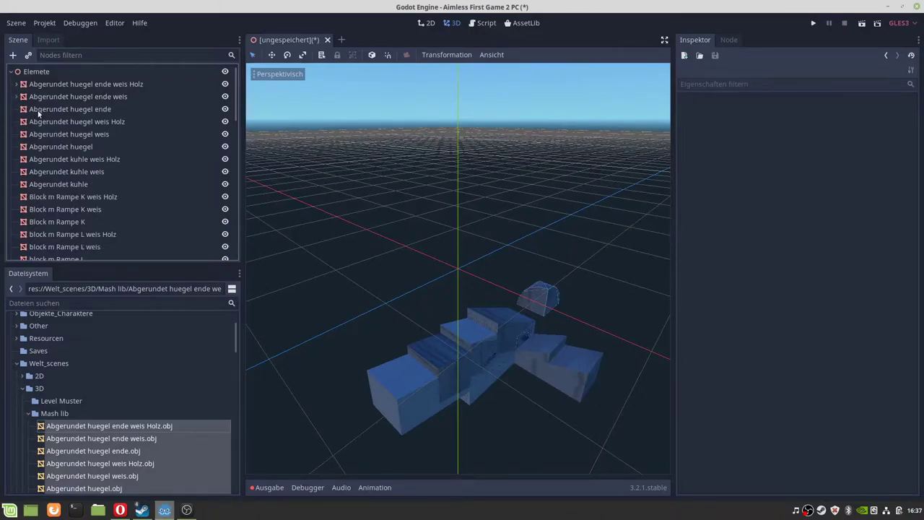
{"action": "left_click", "coordinate": [39, 110]}
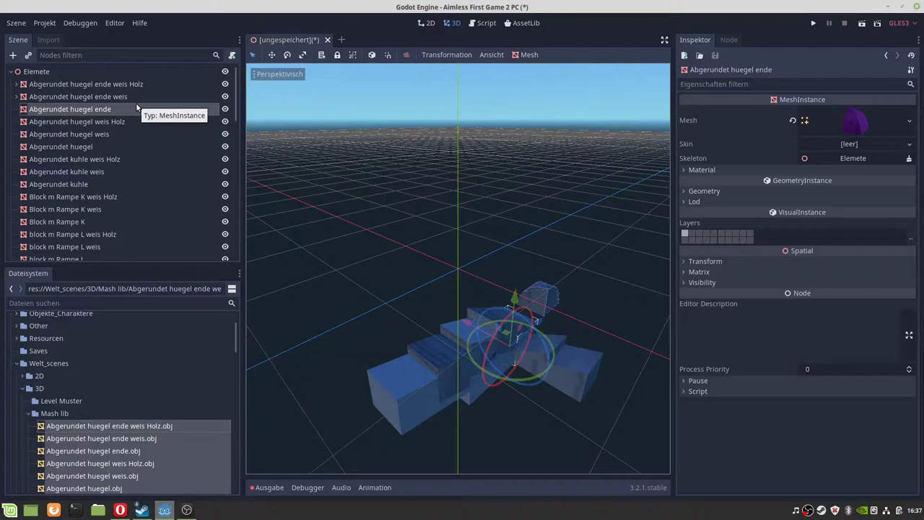
- Add a StaticBody child to the 'Abgerundet huegel ende' mesh
{"action": "right_click", "coordinate": [96, 110]}
{"action": "mouse_move", "coordinate": [136, 116]}
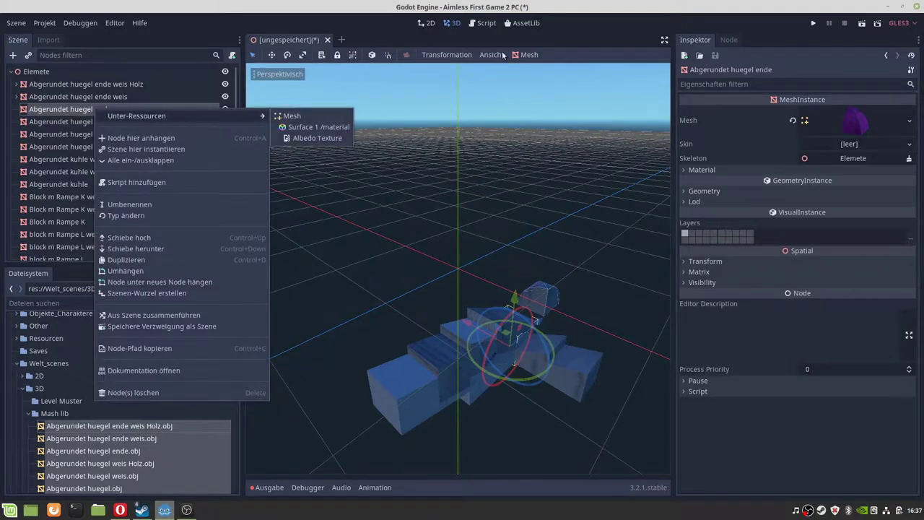
{"action": "left_click", "coordinate": [157, 140]}
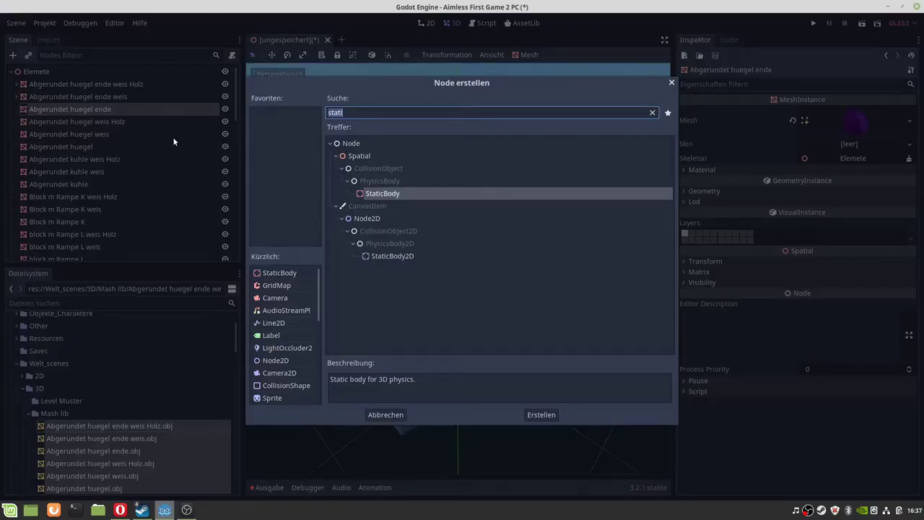
{"action": "double_click", "coordinate": [403, 194]}
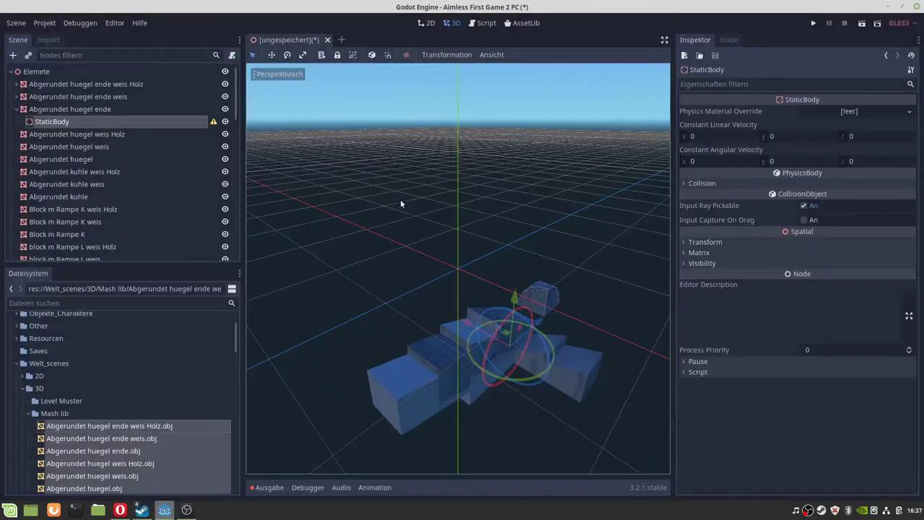
{"action": "left_click", "coordinate": [66, 109]}
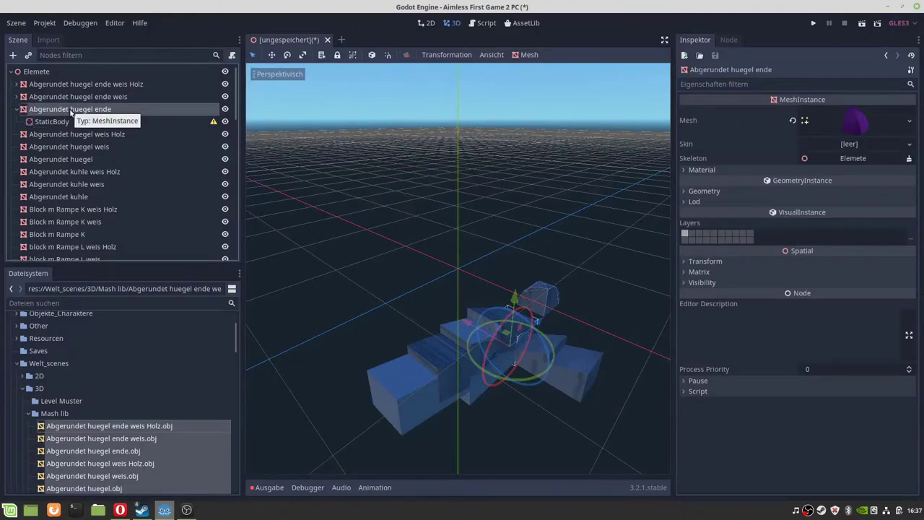
- Generate a collision shape from the block's mesh
{"action": "right_click", "coordinate": [70, 112]}
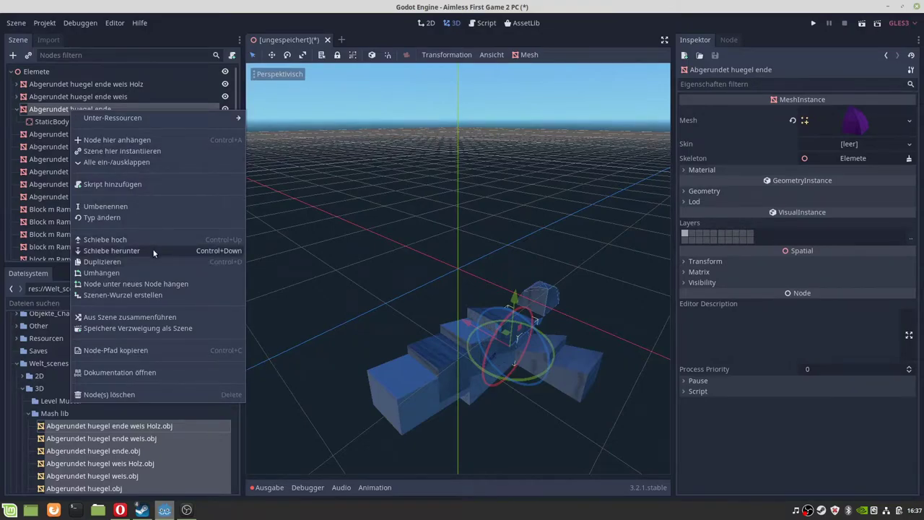
{"action": "left_click", "coordinate": [525, 54]}
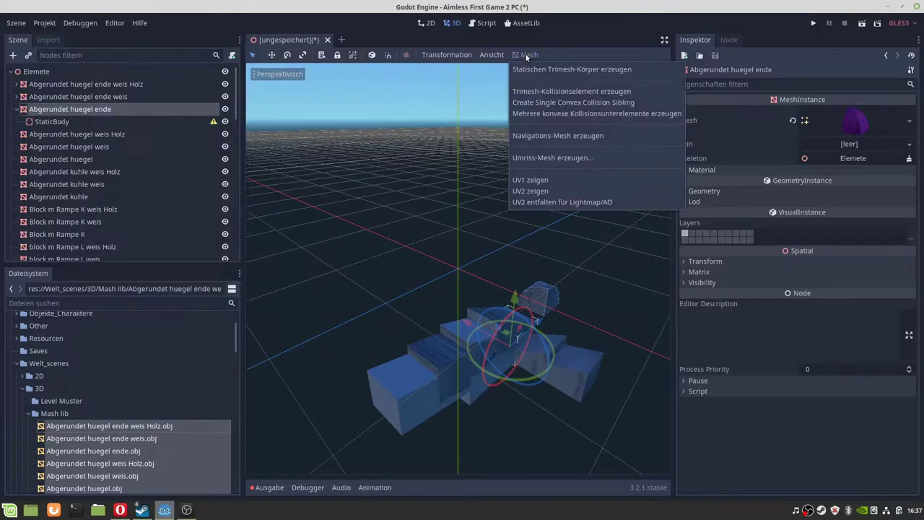
{"action": "left_click", "coordinate": [552, 102]}
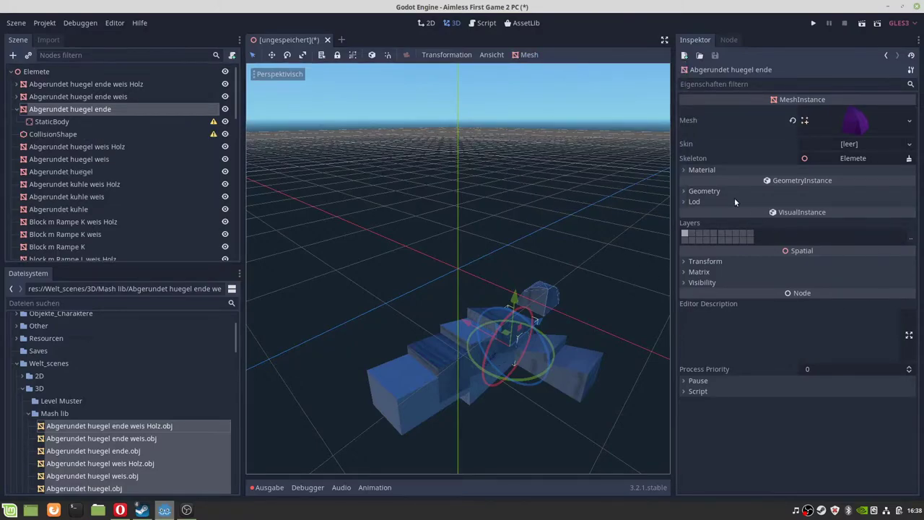
- Set the block's Translation Y to -1 and slide it along Z to -0.893
{"action": "left_click", "coordinate": [743, 261]}
{"action": "left_click", "coordinate": [821, 283]}
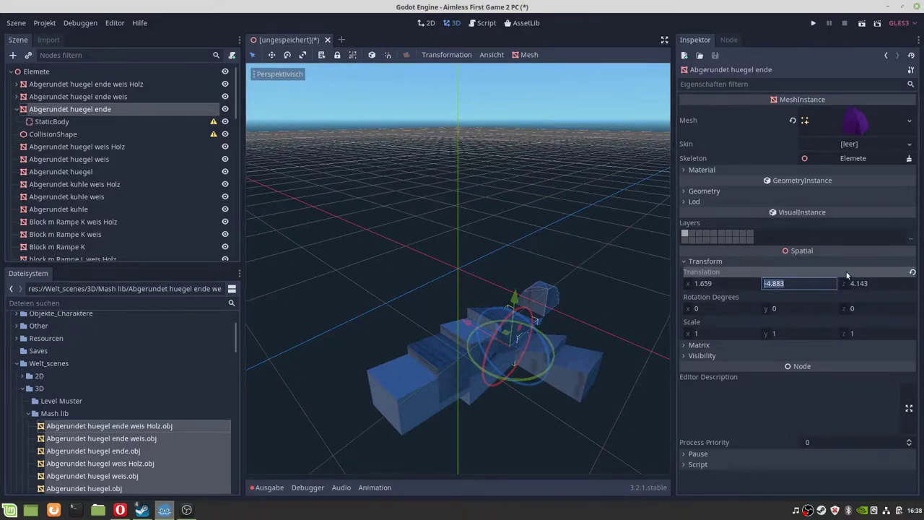
{"action": "type", "text": "-"}
{"action": "type", "text": "1"}
{"action": "key", "text": "Return"}
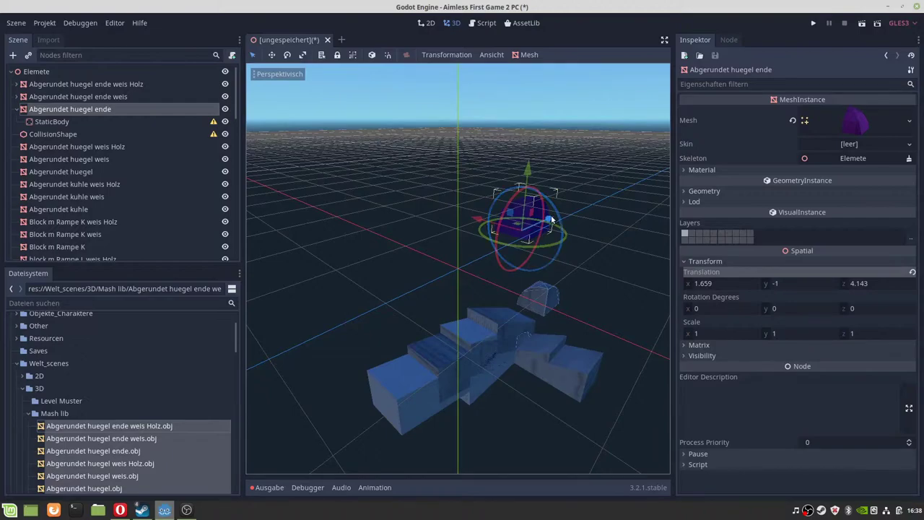
{"action": "left_click_drag", "start_coordinate": [550, 220], "coordinate": [424, 288]}
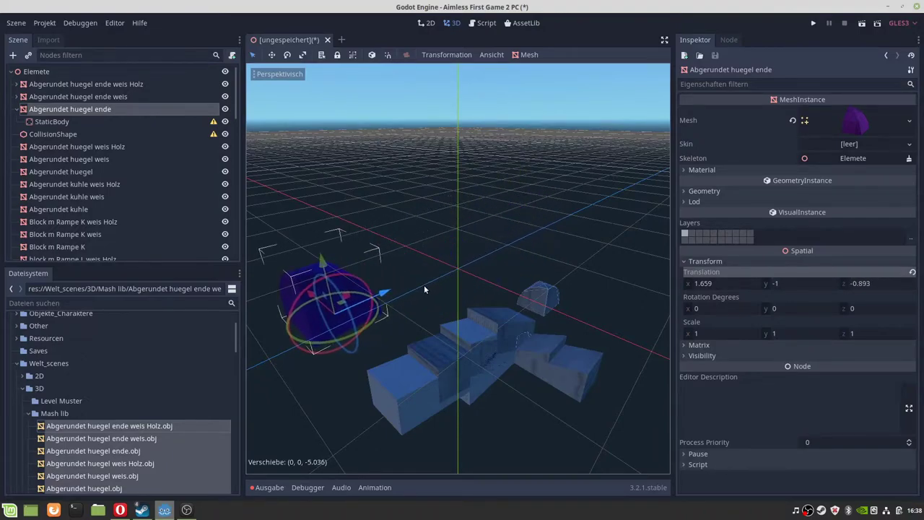
- Nest the CollisionShape inside the StaticBody and zero its Y and Z translation
{"action": "left_click_drag", "start_coordinate": [52, 135], "coordinate": [70, 122]}
{"action": "left_click", "coordinate": [70, 137]}
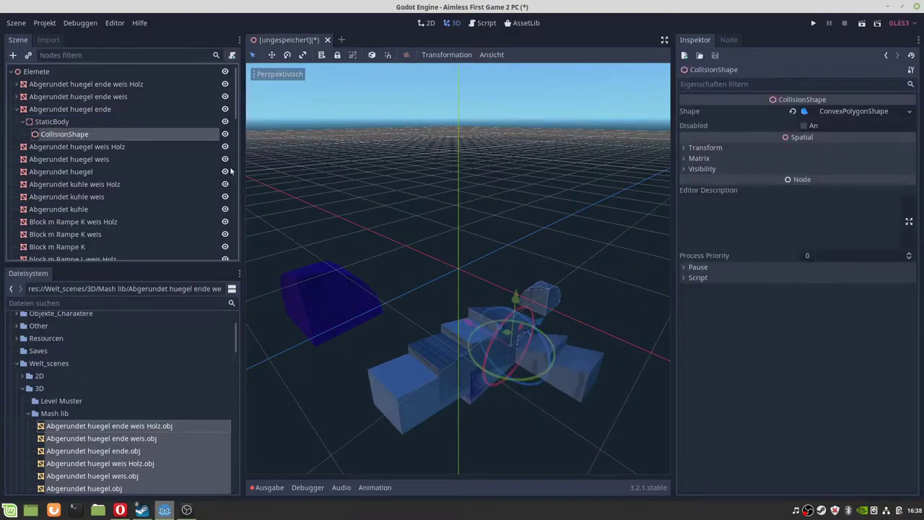
{"action": "left_click", "coordinate": [706, 148]}
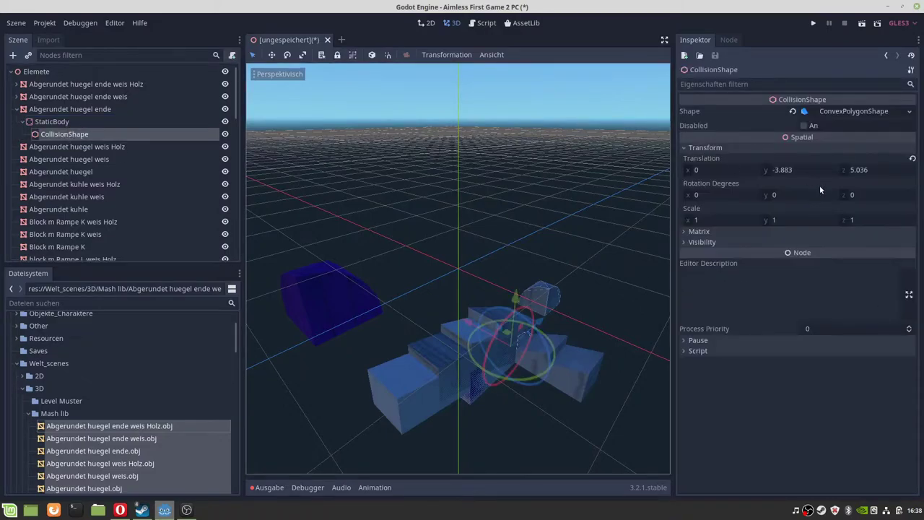
{"action": "left_click", "coordinate": [803, 169]}
{"action": "type", "text": "0"}
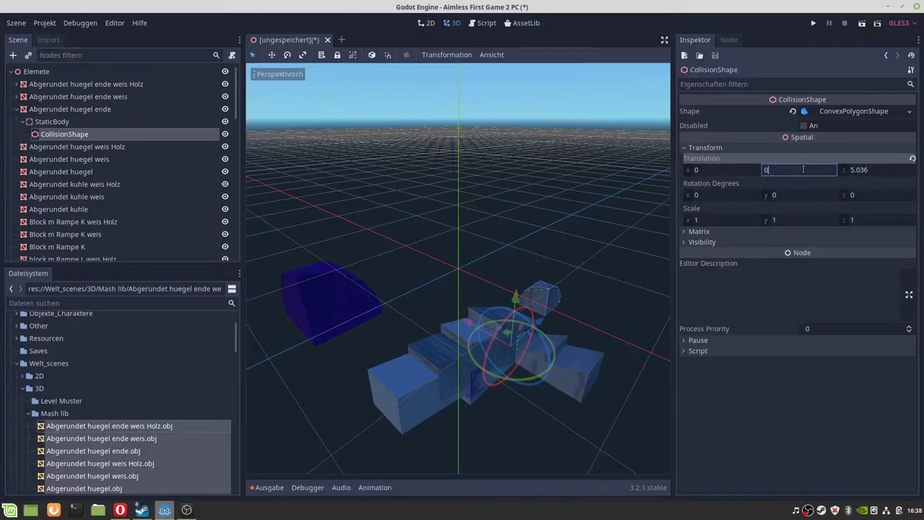
{"action": "key", "text": "Tab"}
{"action": "type", "text": "0"}
{"action": "key", "text": "Return"}
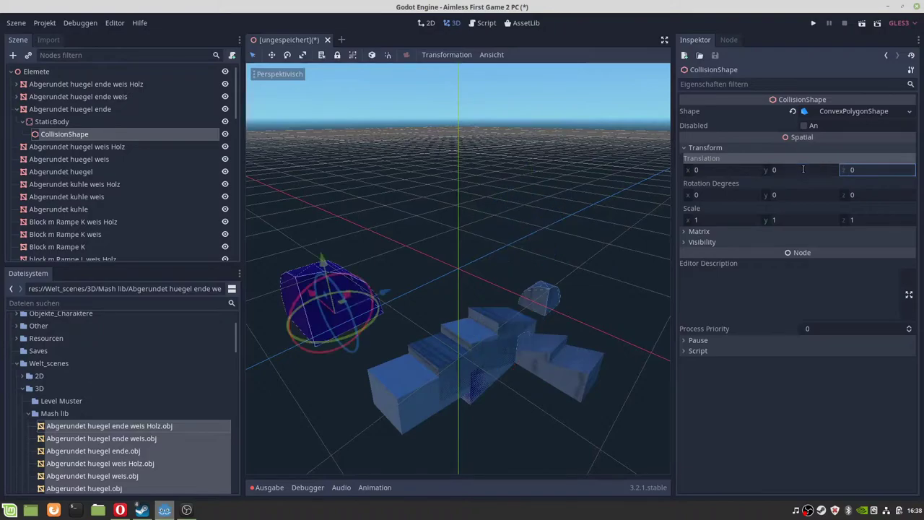
{"action": "mouse_move", "coordinate": [320, 385]}
{"action": "middle_mouse_down"}
{"action": "mouse_move", "coordinate": [497, 362]}
{"action": "mouse_move", "coordinate": [414, 395]}
{"action": "middle_mouse_up"}
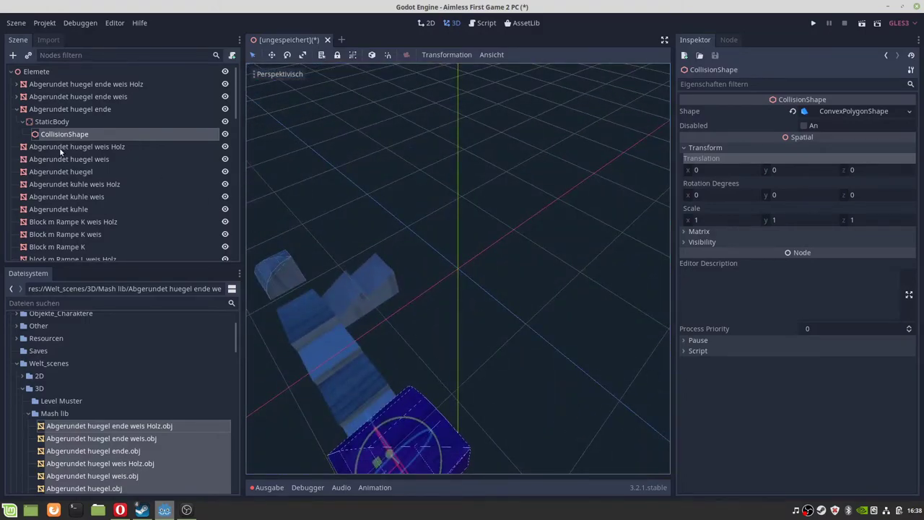
{"action": "left_click", "coordinate": [17, 109]}
{"action": "left_click", "coordinate": [32, 121]}
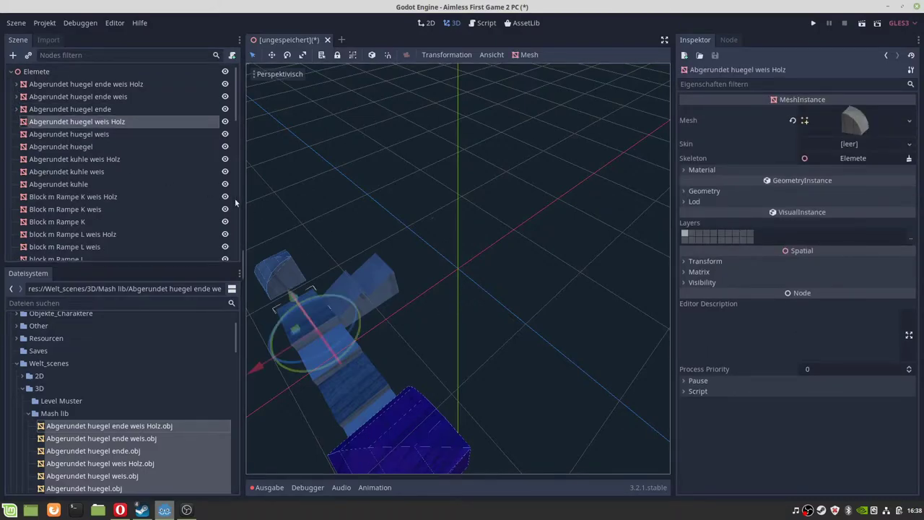
- Set the 'Abgerundet huegel ende' block's Translation Y to -4
{"action": "key", "text": "Up"}
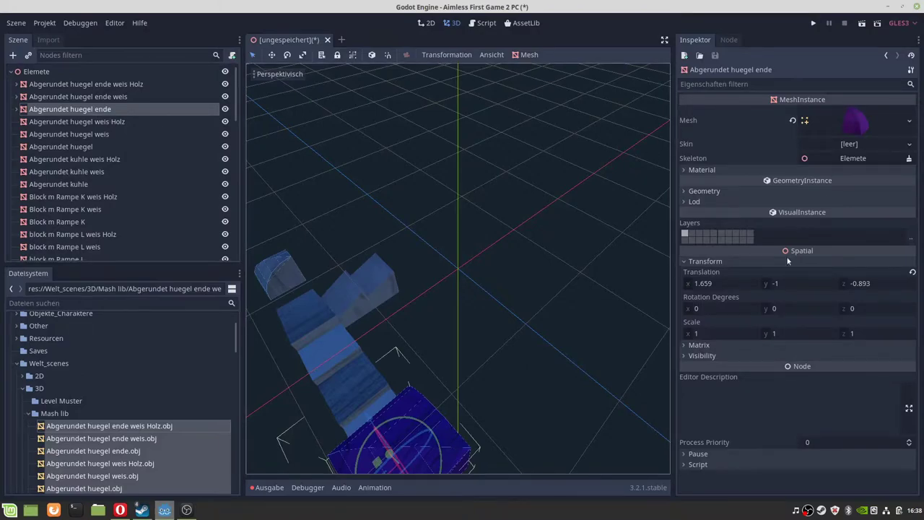
{"action": "left_click", "coordinate": [789, 284]}
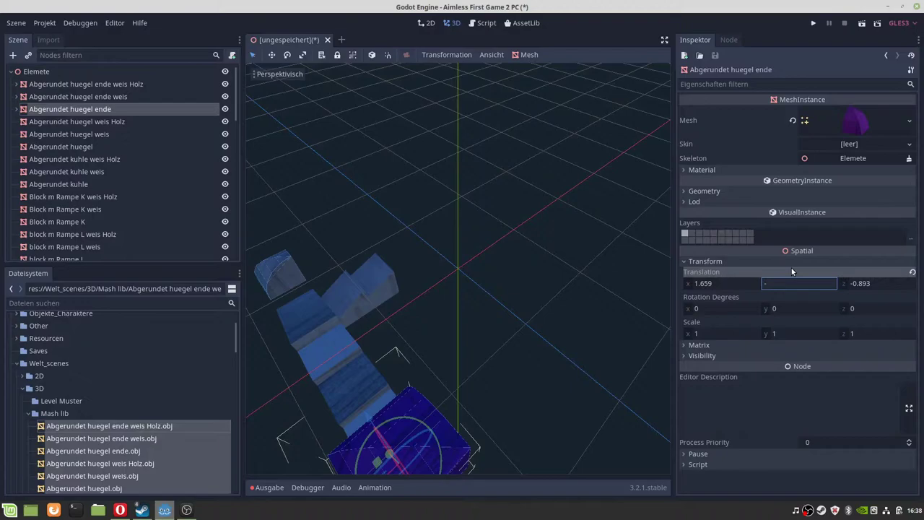
{"action": "type", "text": "3"}
{"action": "key", "text": "BackSpace"}
{"action": "type", "text": "4"}
{"action": "key", "text": "Return"}
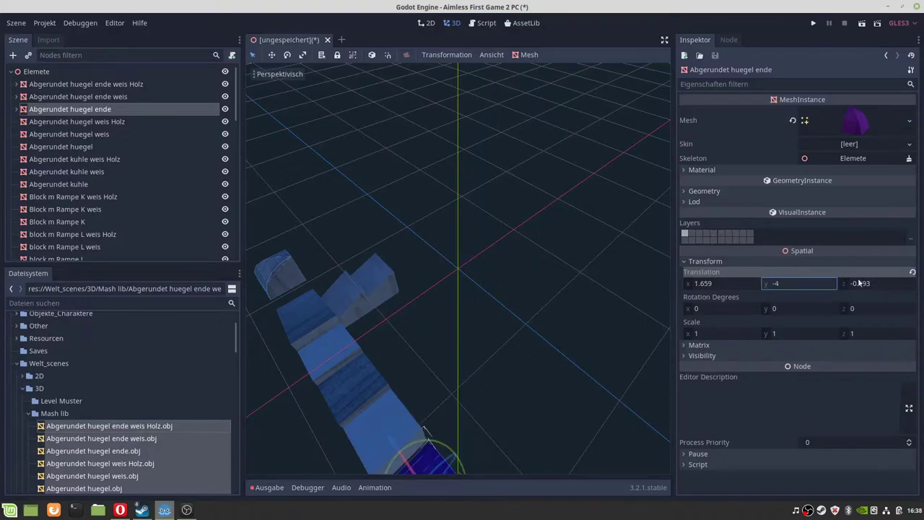
- Set the block's Translation Z to 4
{"action": "left_click", "coordinate": [879, 284]}
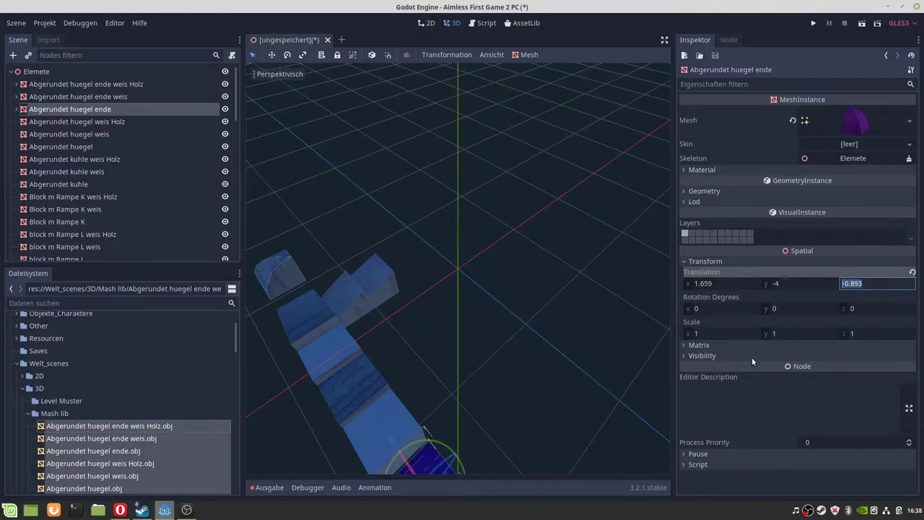
{"action": "type", "text": "-"}
{"action": "type", "text": "5"}
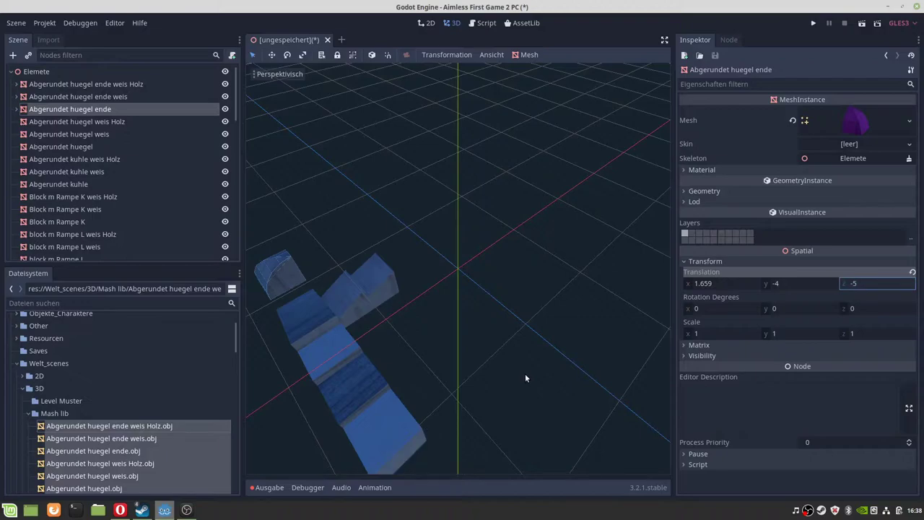
{"action": "mouse_move", "coordinate": [484, 384]}
{"action": "middle_mouse_down"}
{"action": "mouse_move", "coordinate": [480, 369]}
{"action": "mouse_move", "coordinate": [495, 374]}
{"action": "middle_mouse_up"}
{"action": "left_click", "coordinate": [888, 286]}
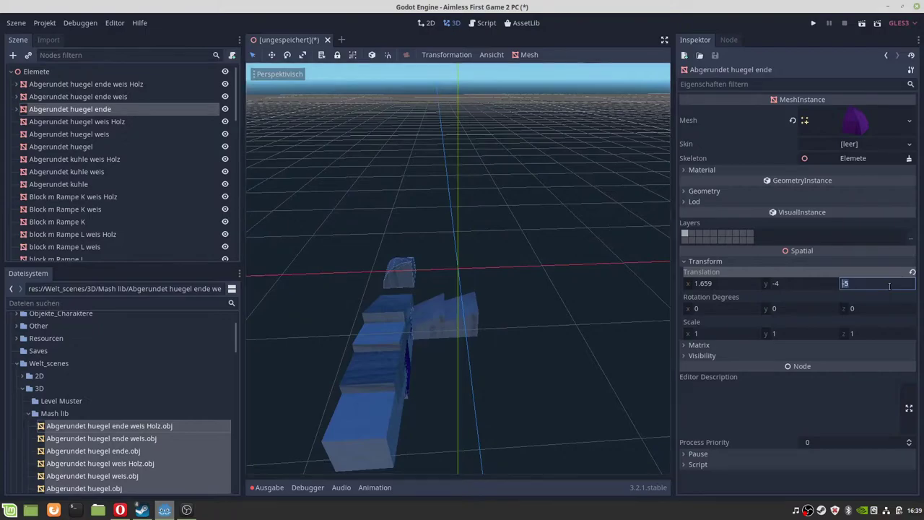
{"action": "type", "text": "4"}
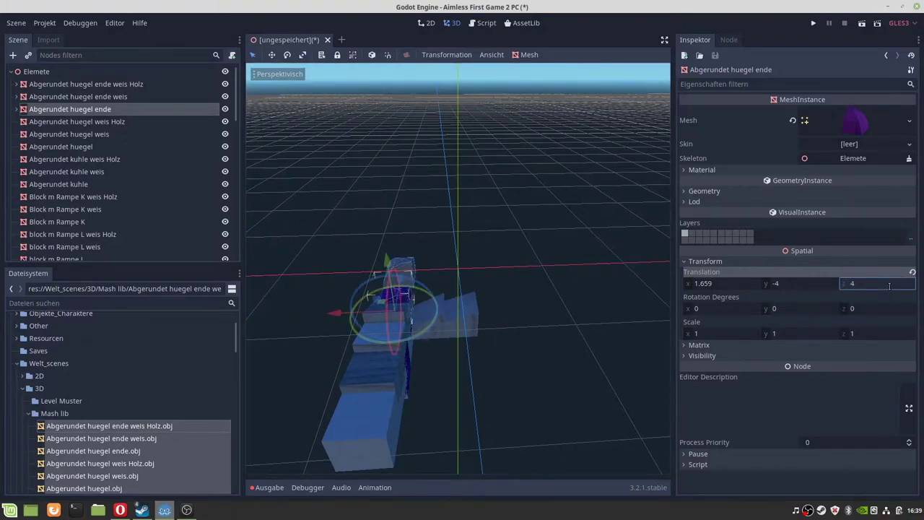
{"action": "left_click", "coordinate": [90, 124]}
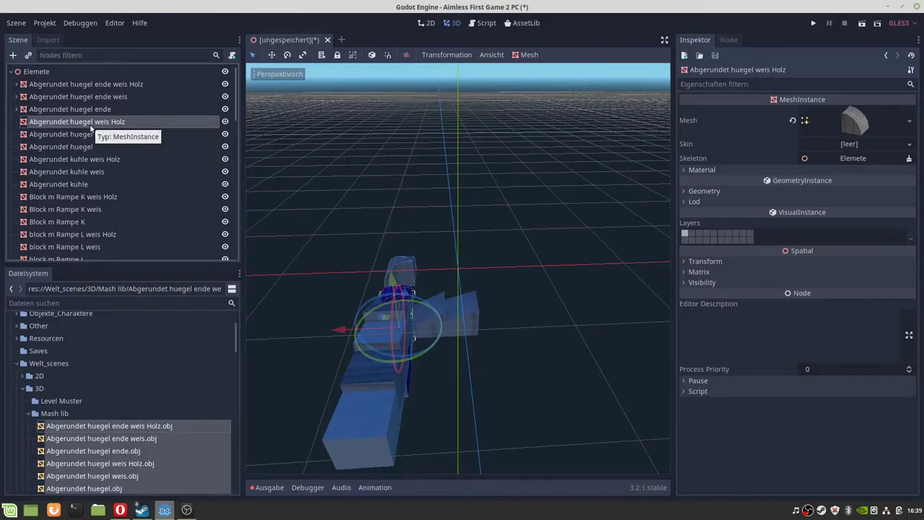
- Create a collision shape for Abgerundet huegel weis Holz and move it into a new StaticBody child
{"action": "left_click", "coordinate": [526, 55]}
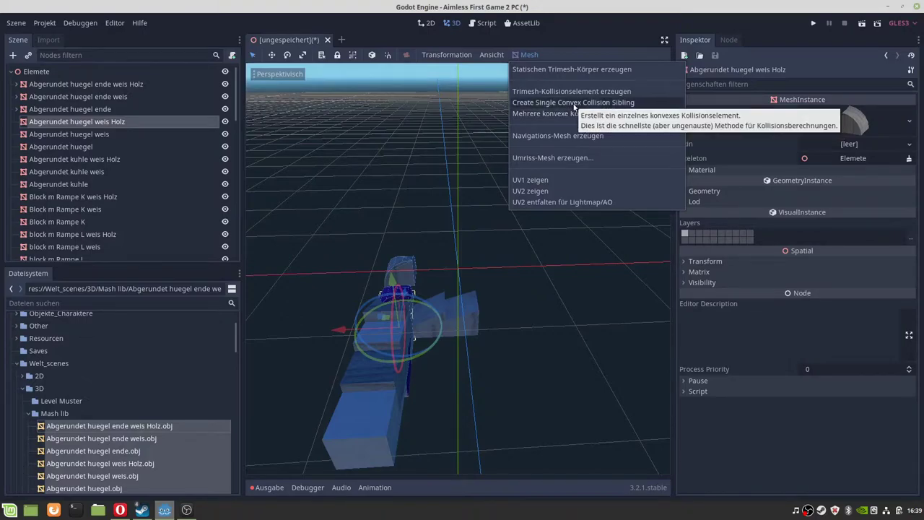
{"action": "left_click", "coordinate": [575, 105]}
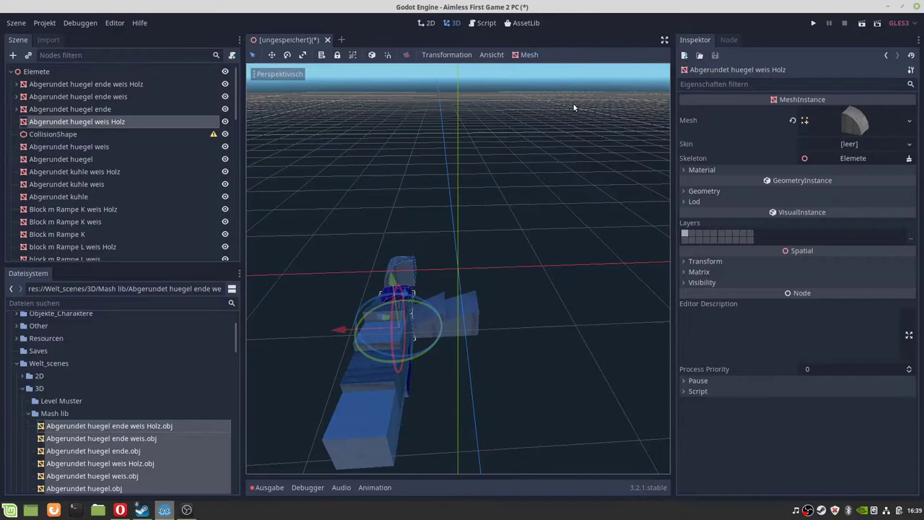
{"action": "right_click", "coordinate": [65, 123]}
{"action": "left_click", "coordinate": [106, 156]}
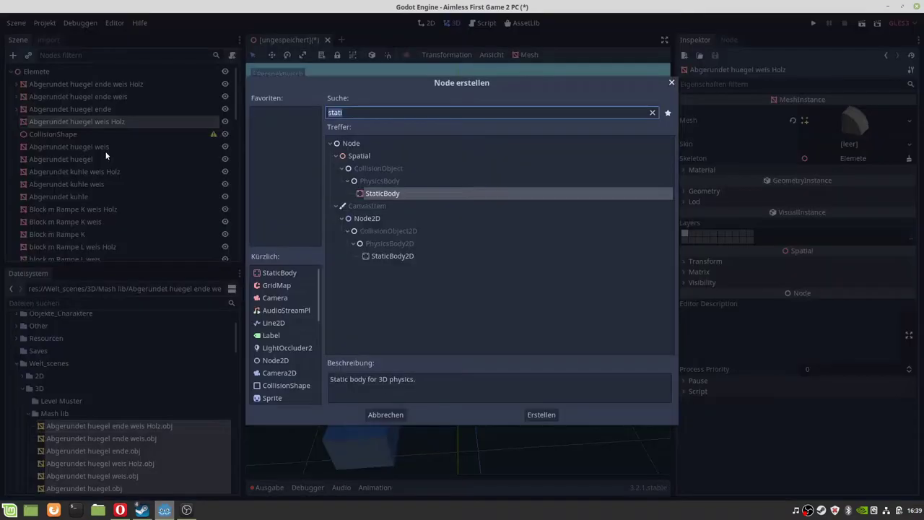
{"action": "type", "text": "stat"}
{"action": "key", "text": "Return"}
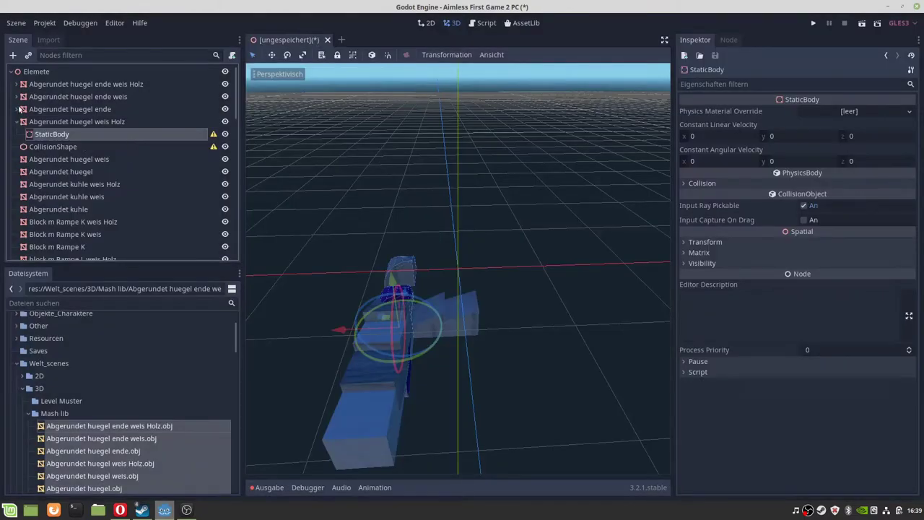
{"action": "left_click_drag", "start_coordinate": [33, 148], "coordinate": [57, 134]}
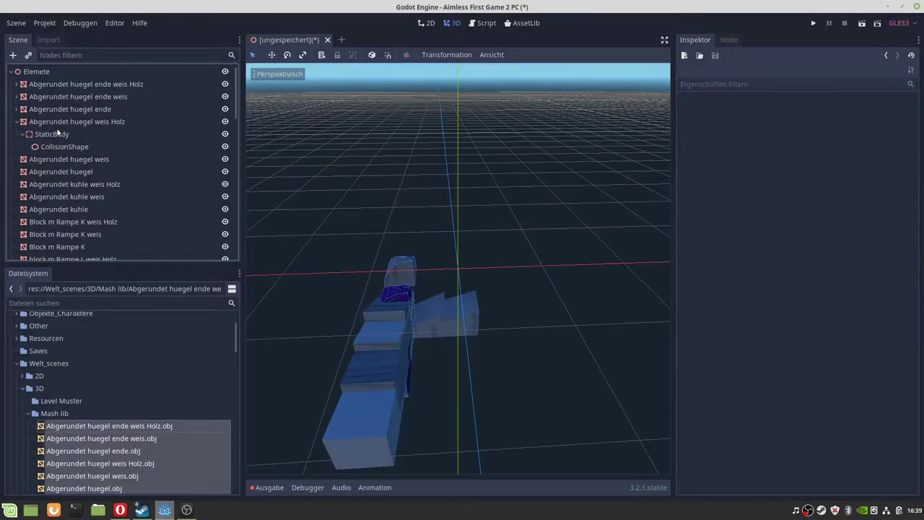
- Add a StaticBody under Abgerundet huegel weis and duplicate it as StaticBody2
{"action": "left_click", "coordinate": [54, 160]}
{"action": "right_click", "coordinate": [59, 160]}
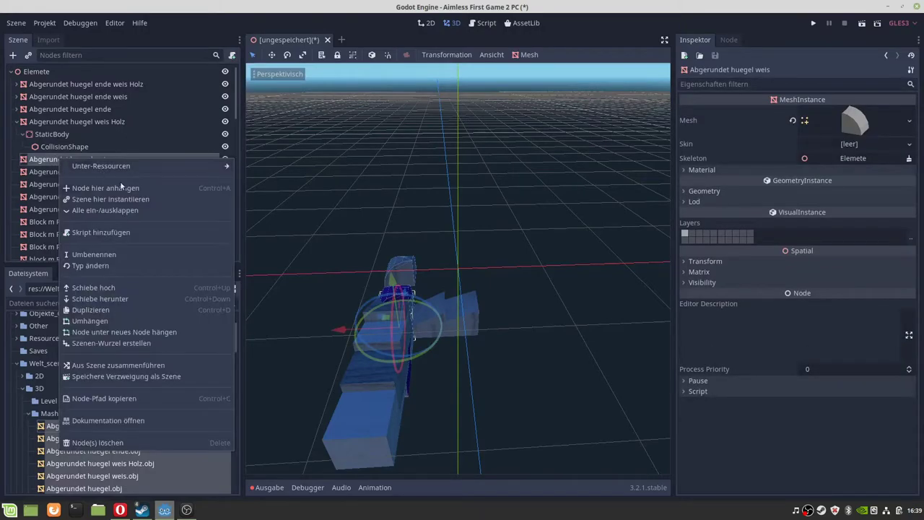
{"action": "left_click", "coordinate": [122, 187]}
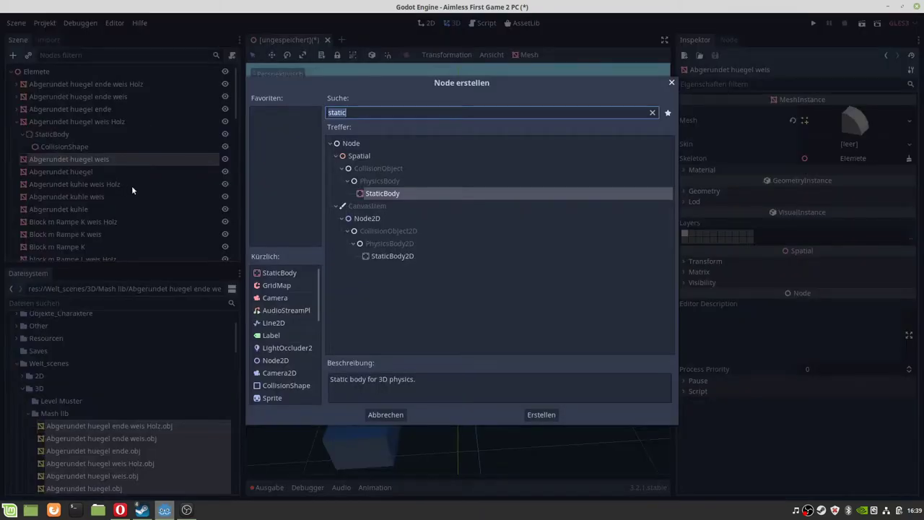
{"action": "double_click", "coordinate": [392, 198]}
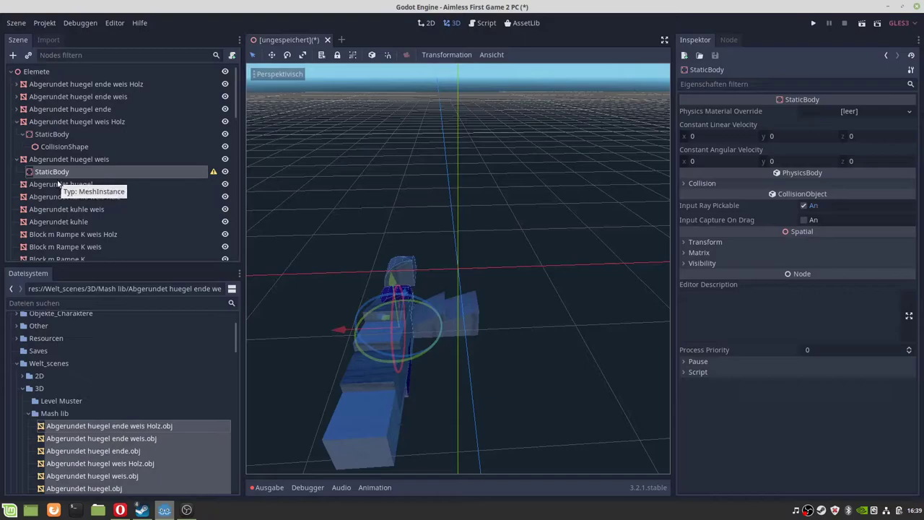
{"action": "key", "text": "ctrl+d"}
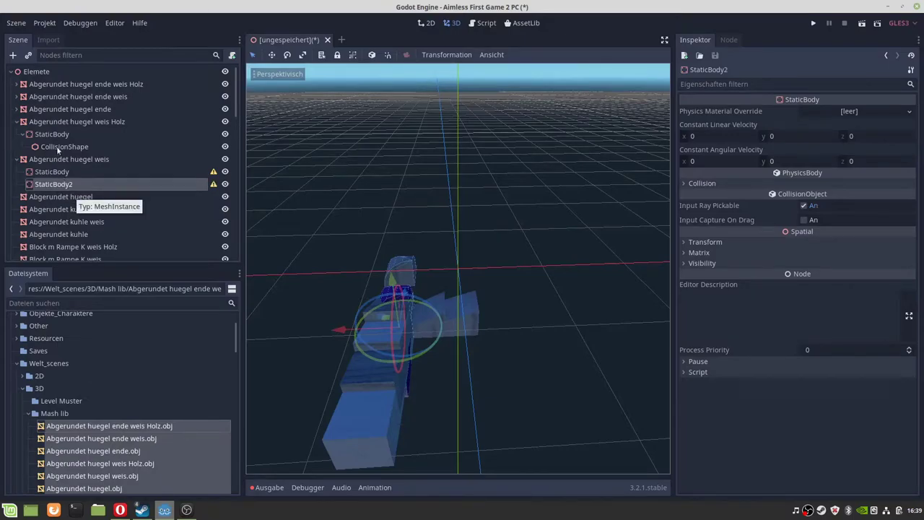
- Move StaticBody2 under Abgerundet huegel and a copy, StaticBody3, under Abgerundet kuhle weis Holz
{"action": "left_click", "coordinate": [17, 122]}
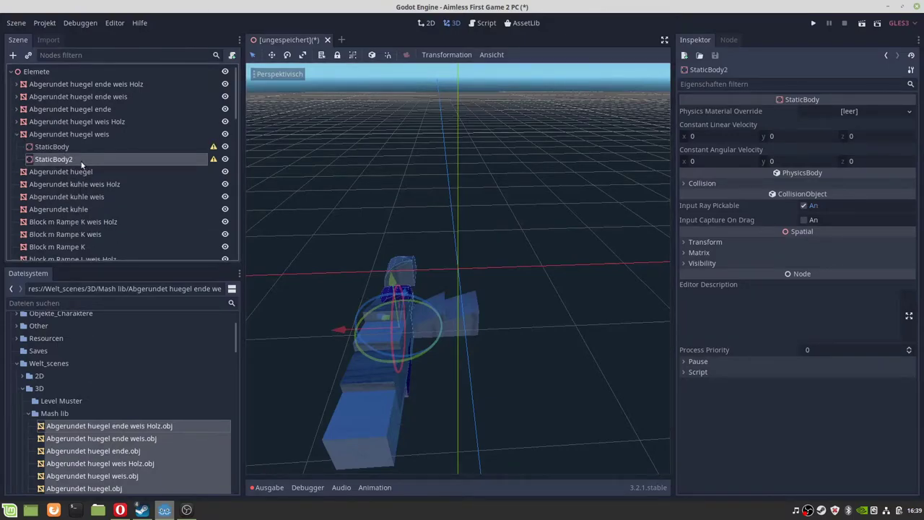
{"action": "left_click_drag", "start_coordinate": [81, 164], "coordinate": [61, 172]}
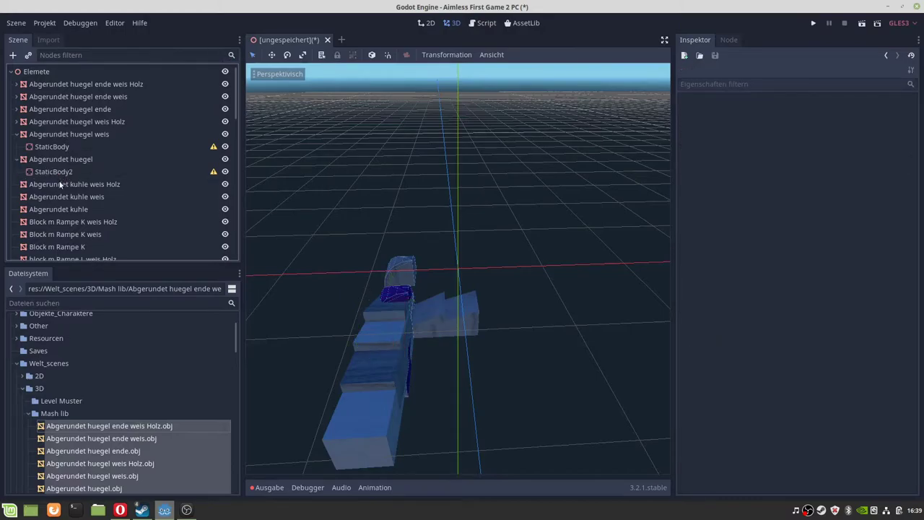
{"action": "left_click", "coordinate": [60, 173]}
{"action": "key", "text": "ctrl+d"}
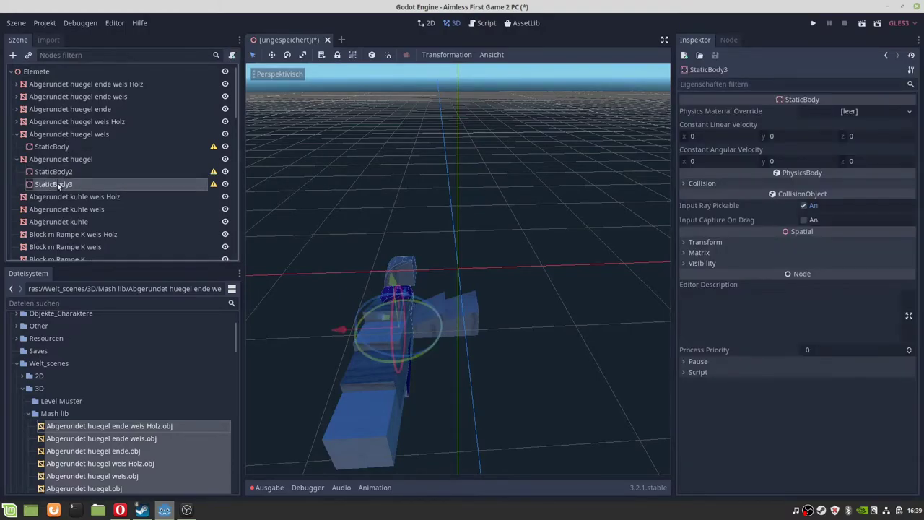
{"action": "left_click_drag", "start_coordinate": [59, 185], "coordinate": [62, 200]}
{"action": "left_click", "coordinate": [61, 199]}
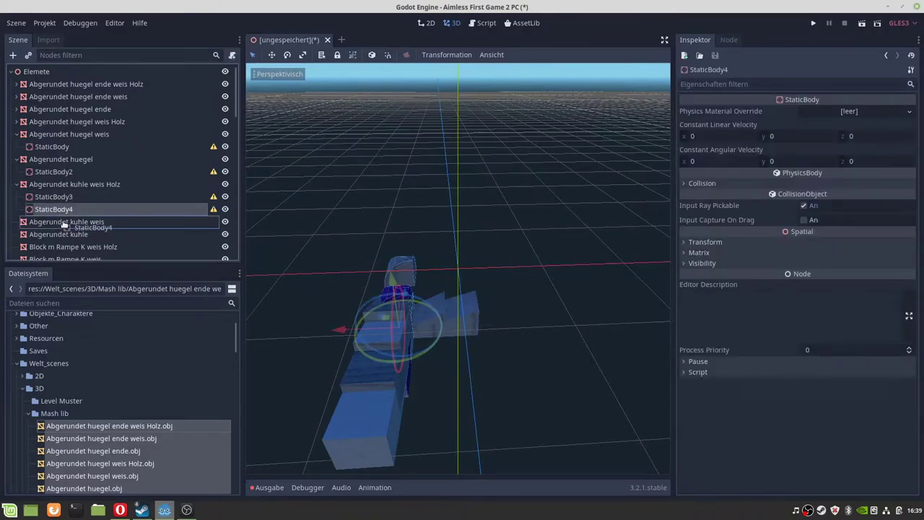
{"action": "scroll", "coordinate": [67, 215], "scroll_direction": "down", "scroll_amount": 3}
- Place StaticBody5, 6 and 7 under Abgerundet kuhle, Block m Rampe K weis Holz and Block m Rampe K weis
{"action": "left_click", "coordinate": [55, 152]}
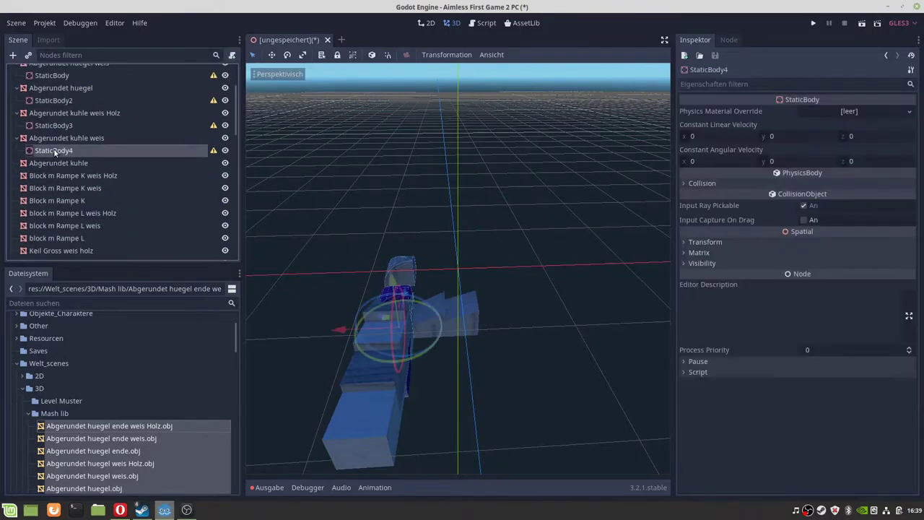
{"action": "key", "text": "ctrl+d"}
{"action": "left_click_drag", "start_coordinate": [57, 166], "coordinate": [62, 176]}
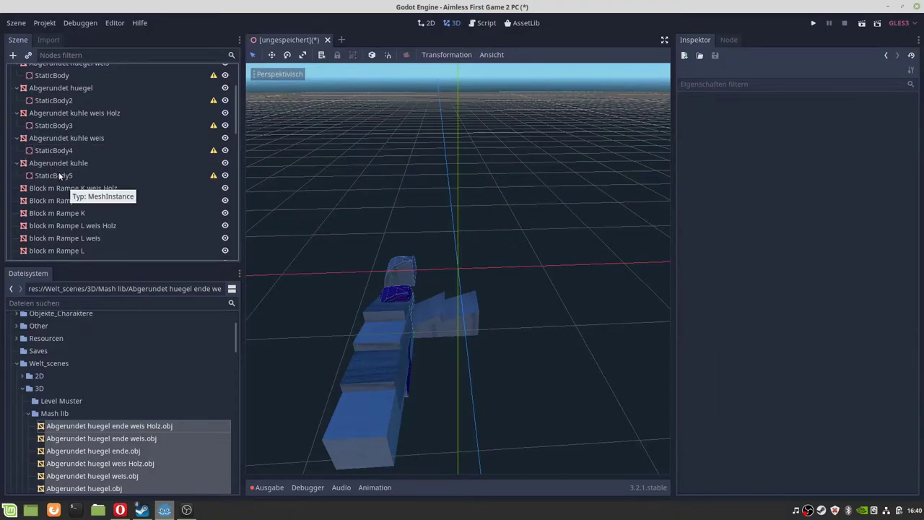
{"action": "left_click", "coordinate": [60, 176]}
{"action": "key", "text": "ctrl+d"}
{"action": "left_click_drag", "start_coordinate": [62, 188], "coordinate": [65, 201]}
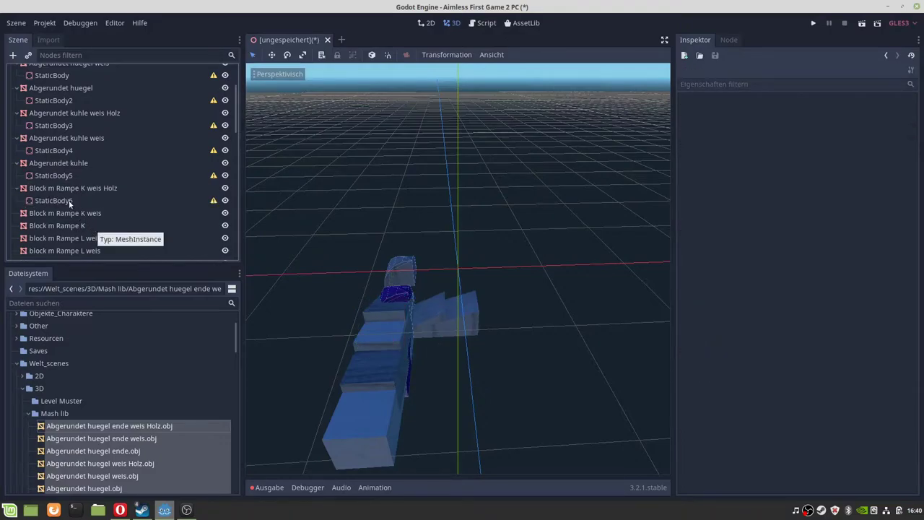
{"action": "left_click", "coordinate": [69, 202]}
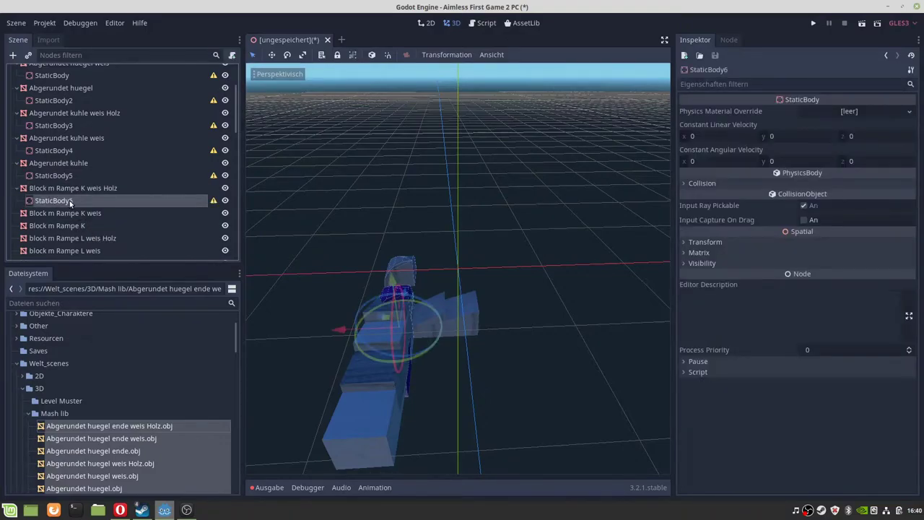
{"action": "left_click", "coordinate": [61, 179]}
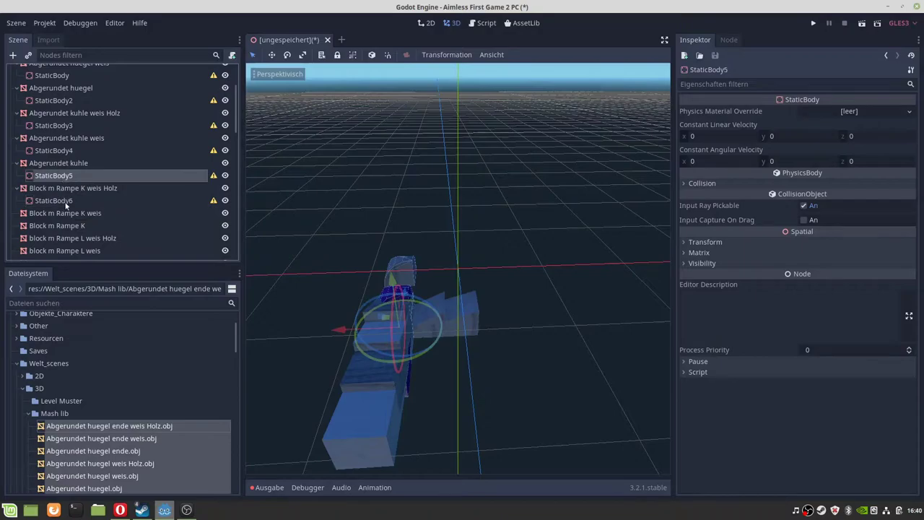
{"action": "left_click", "coordinate": [66, 205]}
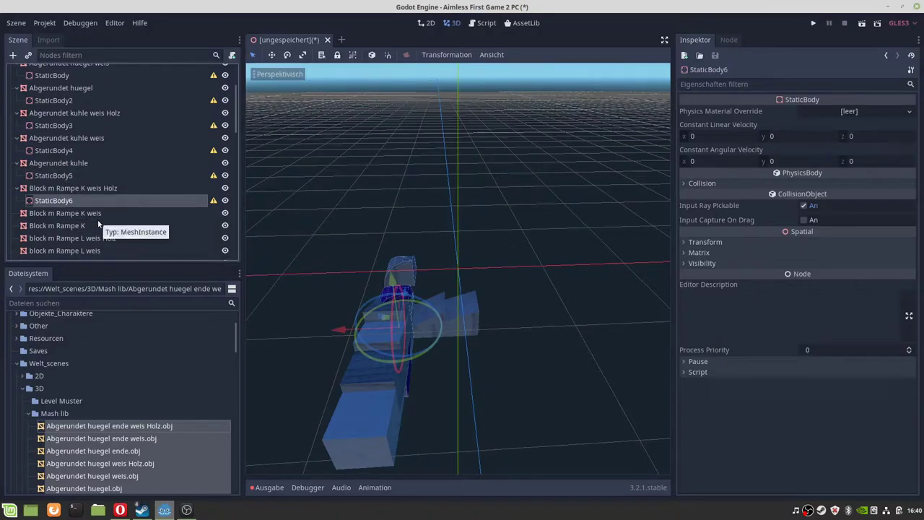
{"action": "key", "text": "ctrl+d"}
{"action": "left_click_drag", "start_coordinate": [59, 213], "coordinate": [64, 221]}
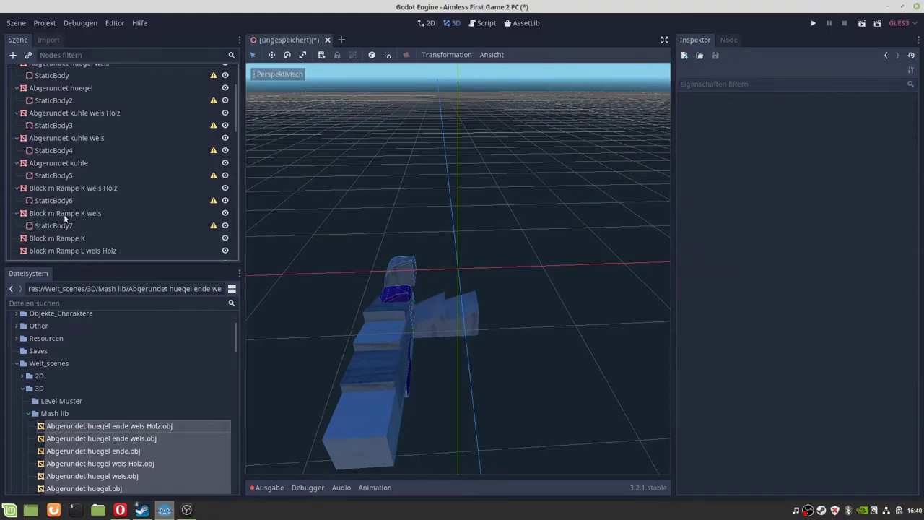
{"action": "left_click", "coordinate": [61, 225]}
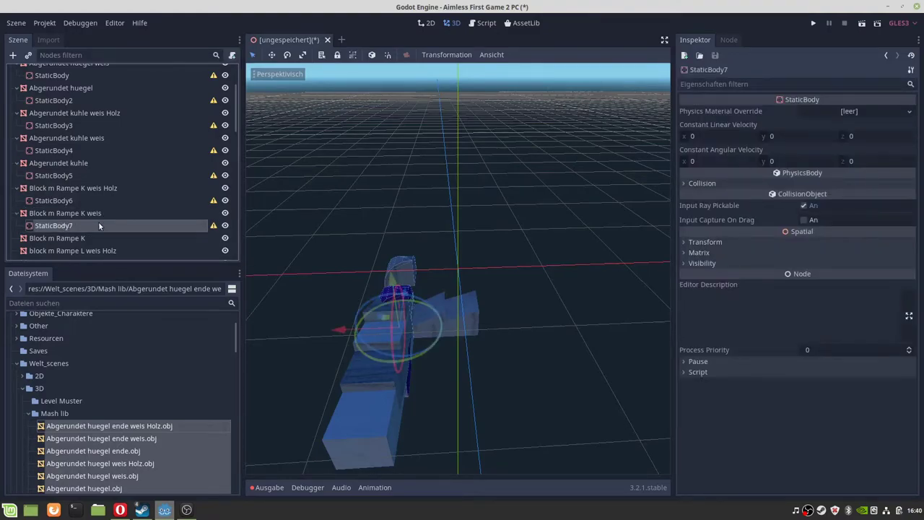
- Confirm StaticBody7, 6 and 4 have zero transform offsets, then duplicate StaticBody7 into StaticBody8
{"action": "left_click", "coordinate": [699, 241]}
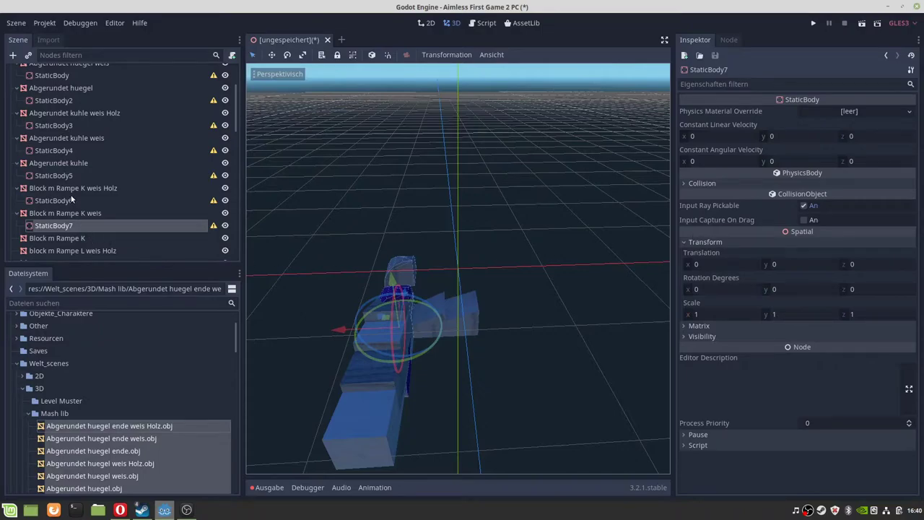
{"action": "left_click", "coordinate": [71, 198]}
{"action": "left_click", "coordinate": [711, 242]}
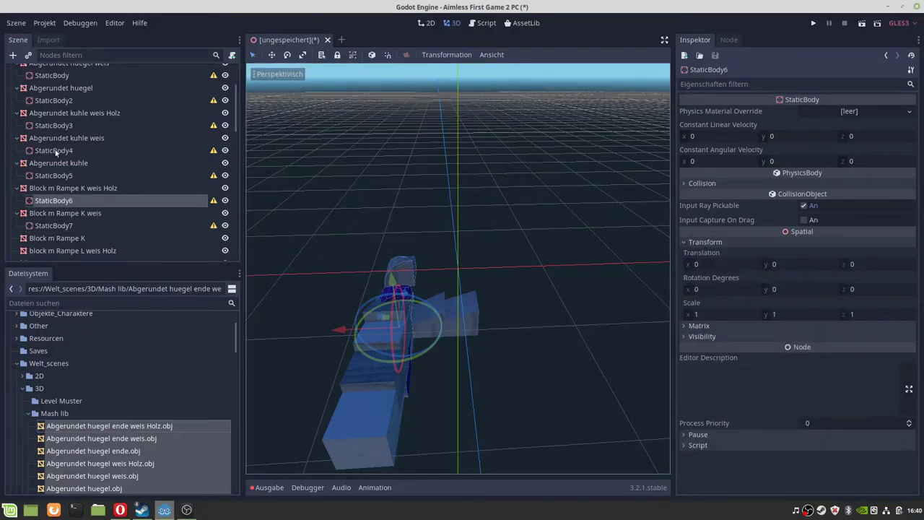
{"action": "left_click", "coordinate": [56, 150]}
{"action": "left_click", "coordinate": [730, 247]}
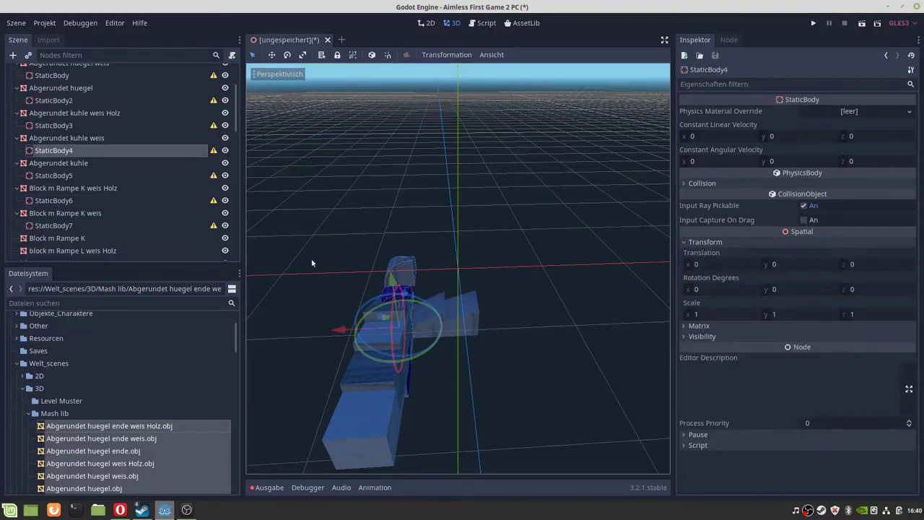
{"action": "scroll", "coordinate": [86, 198], "scroll_direction": "down", "scroll_amount": 2}
{"action": "scroll", "coordinate": [101, 191], "scroll_direction": "down", "scroll_amount": 1}
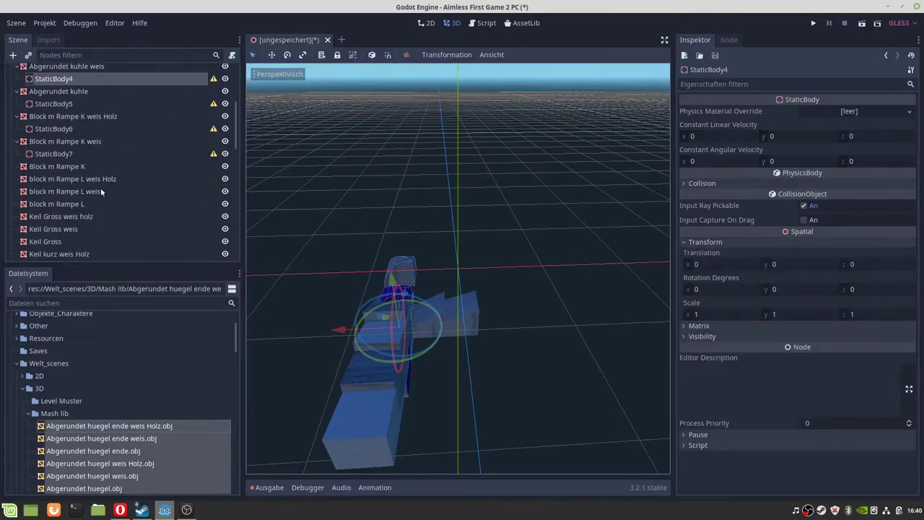
{"action": "left_click", "coordinate": [72, 156]}
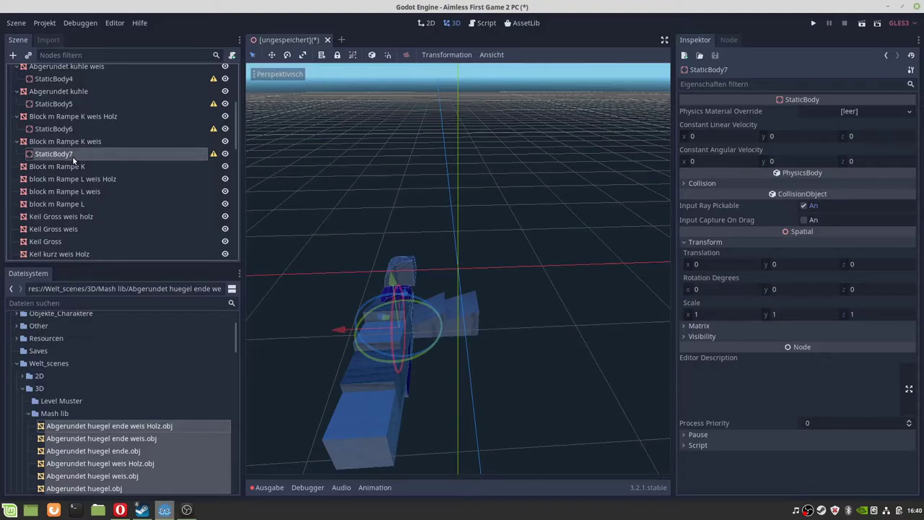
{"action": "key", "text": "ctrl+d"}
- Place StaticBody8–11 under Block m Rampe K and the block m Rampe L weis Holz, weis and plain meshes
{"action": "left_click_drag", "start_coordinate": [72, 166], "coordinate": [69, 181]}
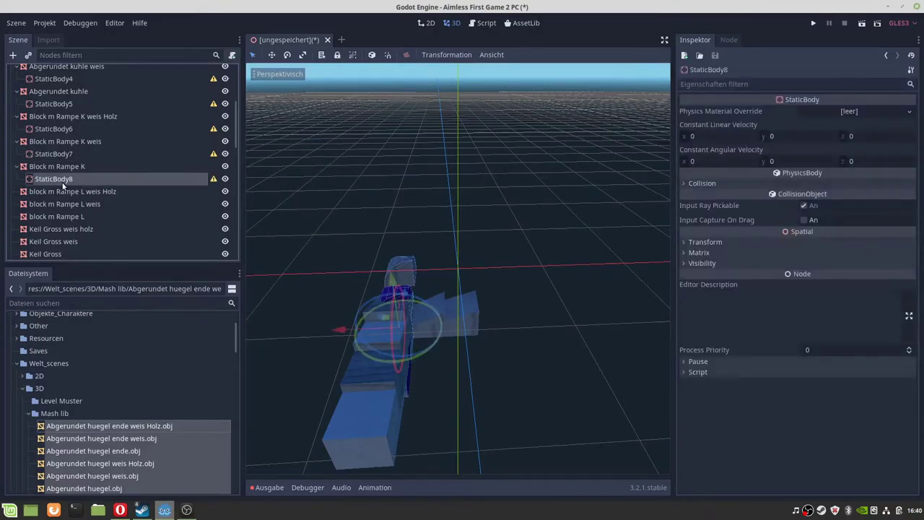
{"action": "key", "text": "ctrl+d"}
{"action": "left_click_drag", "start_coordinate": [64, 192], "coordinate": [62, 229]}
{"action": "key", "text": "ctrl+d"}
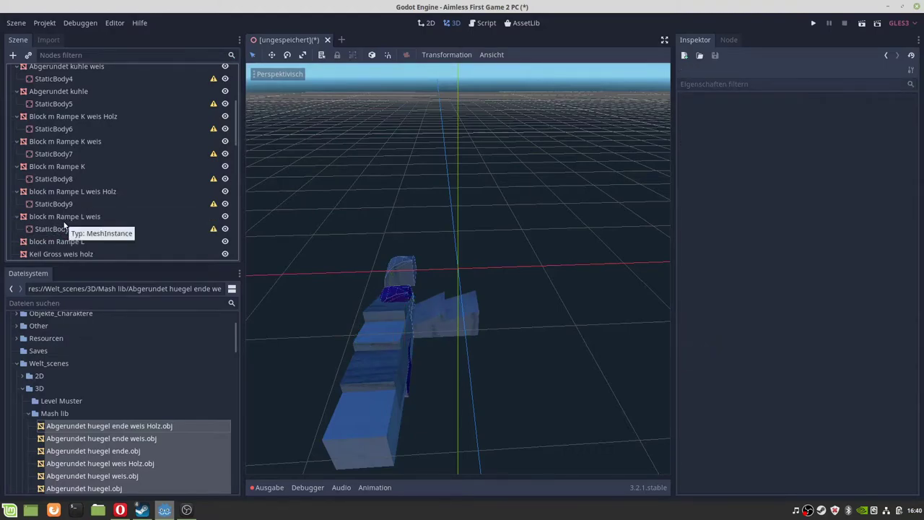
{"action": "left_click", "coordinate": [45, 228]}
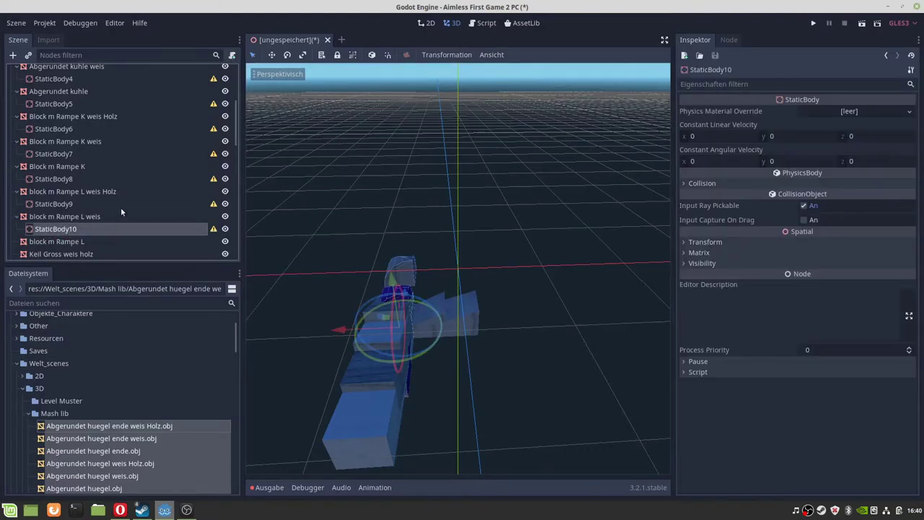
{"action": "key", "text": "ctrl+d"}
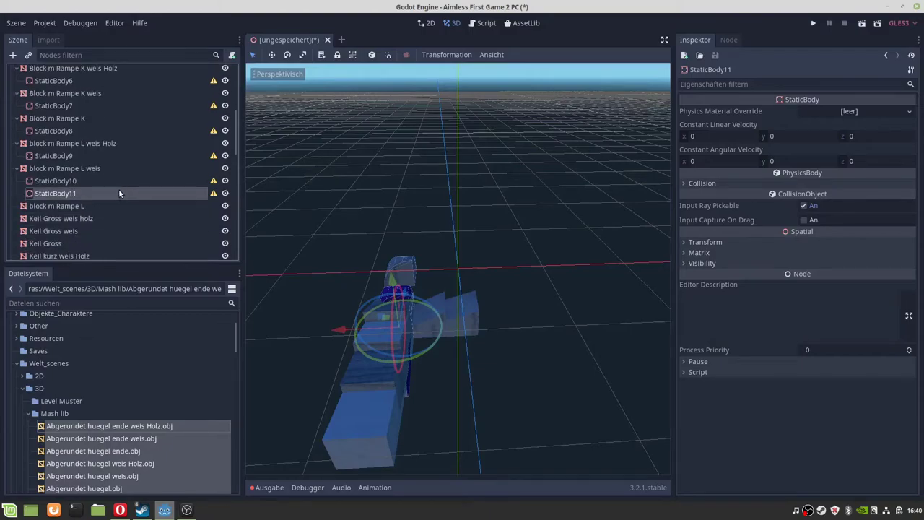
{"action": "left_click_drag", "start_coordinate": [66, 194], "coordinate": [60, 207]}
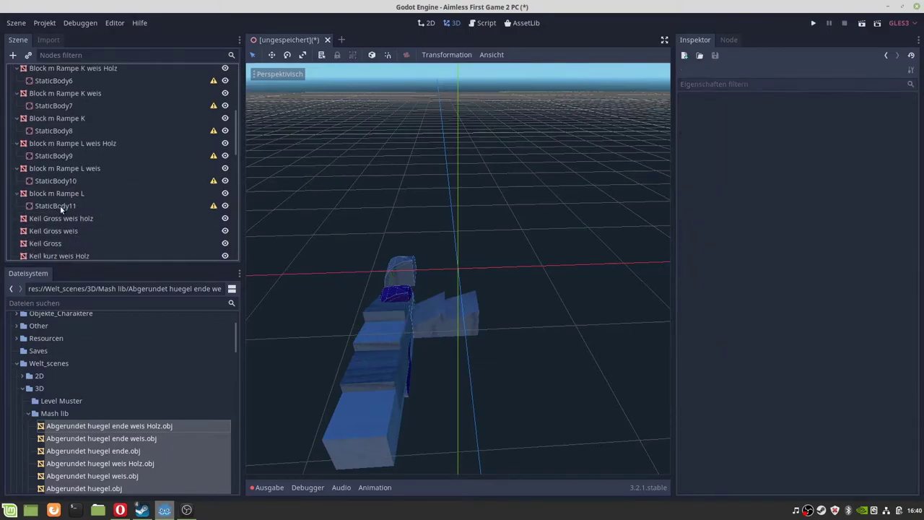
{"action": "left_click", "coordinate": [61, 208]}
{"action": "key", "text": "ctrl+d"}
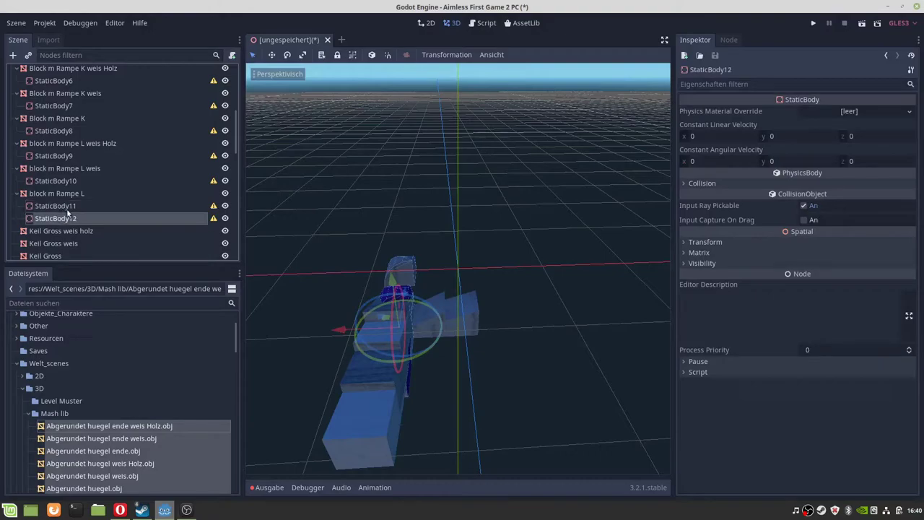
- Place StaticBody12–15 under Keil Gross weis holz, Keil Gross weis, Keil Gross and the next mesh
{"action": "left_click_drag", "start_coordinate": [65, 218], "coordinate": [68, 231]}
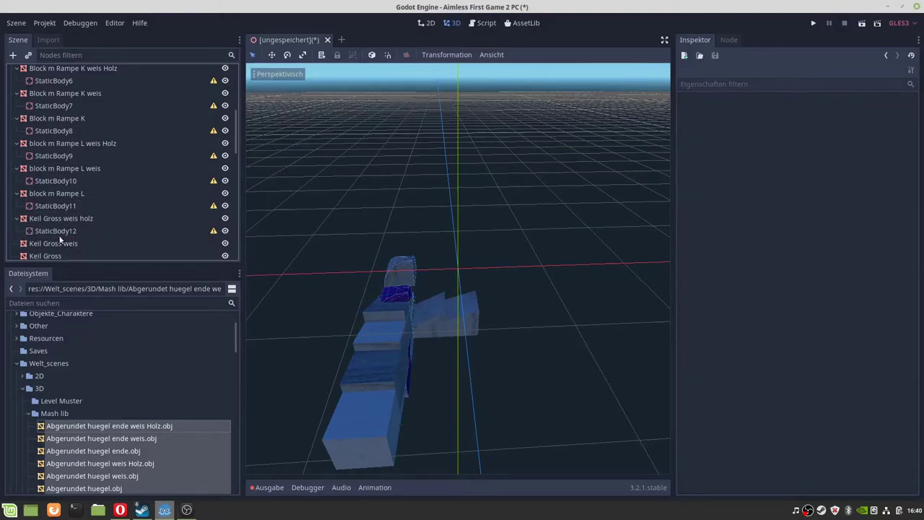
{"action": "left_click", "coordinate": [60, 232]}
{"action": "key", "text": "ctrl+d"}
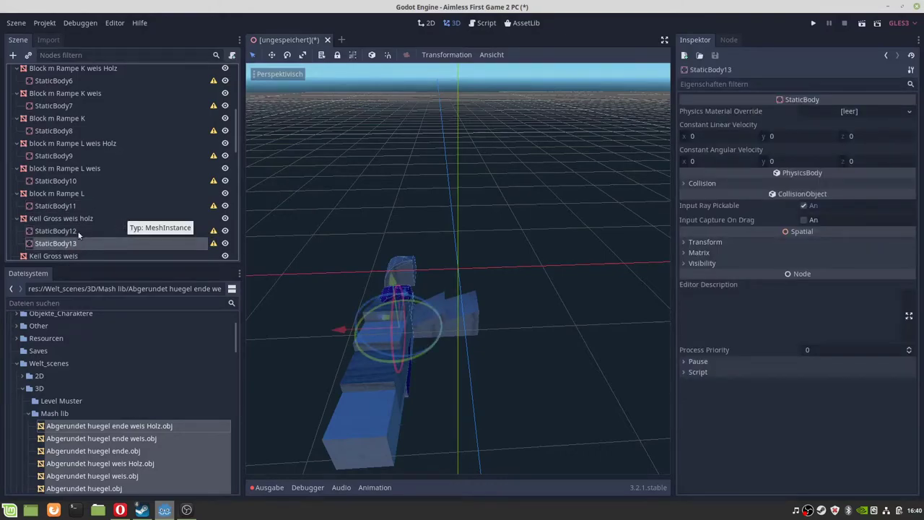
{"action": "scroll", "coordinate": [95, 210], "scroll_direction": "down", "scroll_amount": 4}
{"action": "left_click_drag", "start_coordinate": [56, 126], "coordinate": [59, 138]}
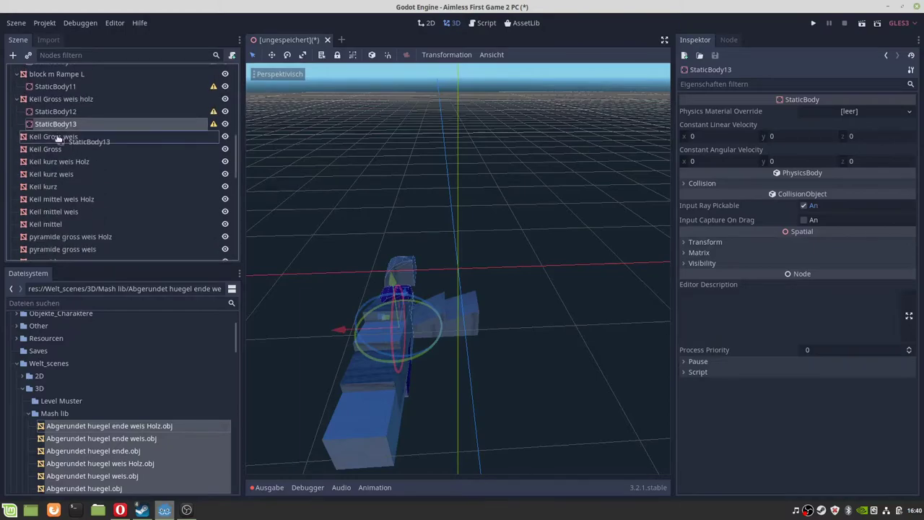
{"action": "left_click", "coordinate": [53, 139]}
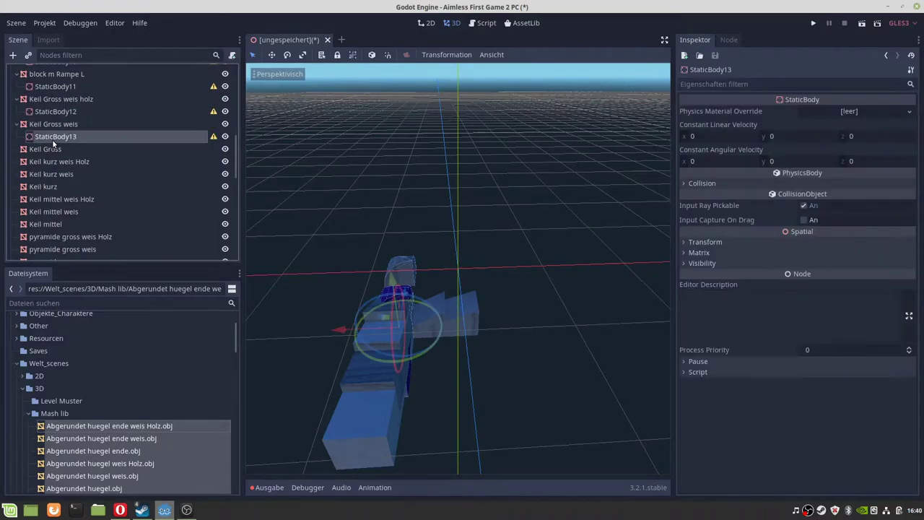
{"action": "key", "text": "ctrl+d"}
{"action": "left_click_drag", "start_coordinate": [57, 149], "coordinate": [58, 162]}
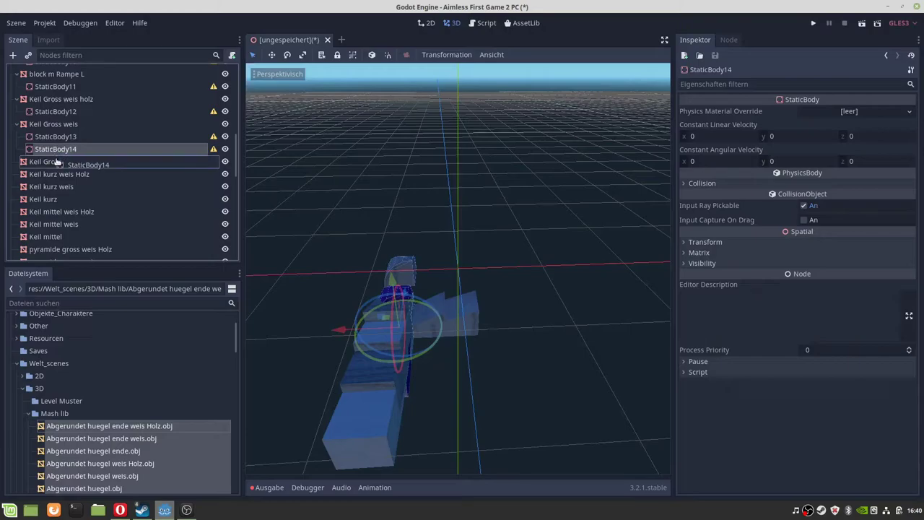
{"action": "left_click", "coordinate": [66, 165]}
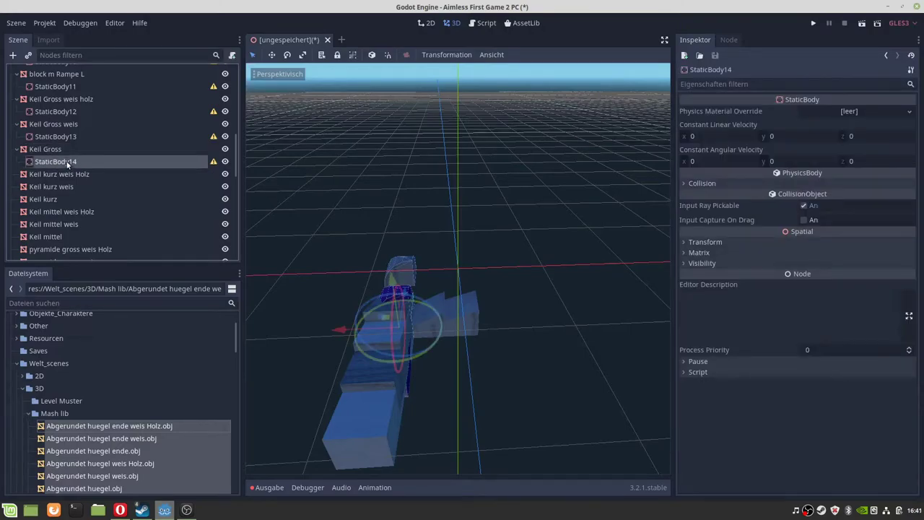
{"action": "key", "text": "ctrl+d"}
{"action": "left_click_drag", "start_coordinate": [68, 176], "coordinate": [68, 238]}
{"action": "key", "text": "ctrl+d"}
{"action": "key", "text": "ctrl+d"}
- Copy StaticBody17 from Keil kurz into StaticBody18–20 under the Keil mittel weis Holz, weis and plain meshes
{"action": "scroll", "coordinate": [81, 211], "scroll_direction": "down", "scroll_amount": 3}
{"action": "scroll", "coordinate": [93, 191], "scroll_direction": "down", "scroll_amount": 2}
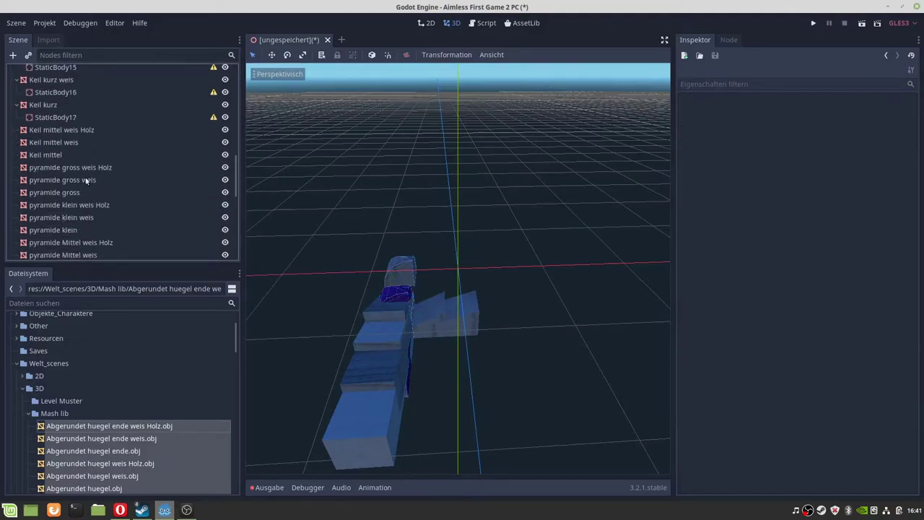
{"action": "left_click", "coordinate": [61, 117]}
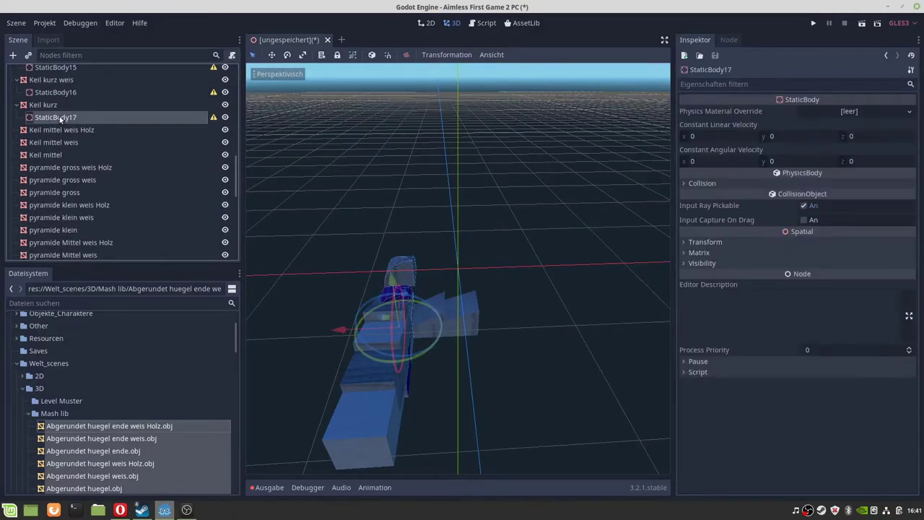
{"action": "key", "text": "ctrl+d"}
{"action": "left_click_drag", "start_coordinate": [58, 132], "coordinate": [58, 145]}
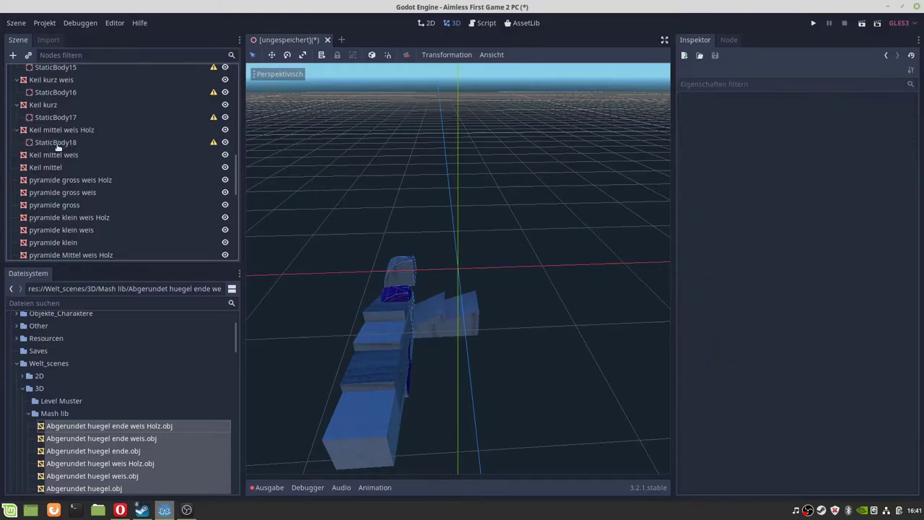
{"action": "left_click", "coordinate": [57, 145]}
{"action": "key", "text": "ctrl+d"}
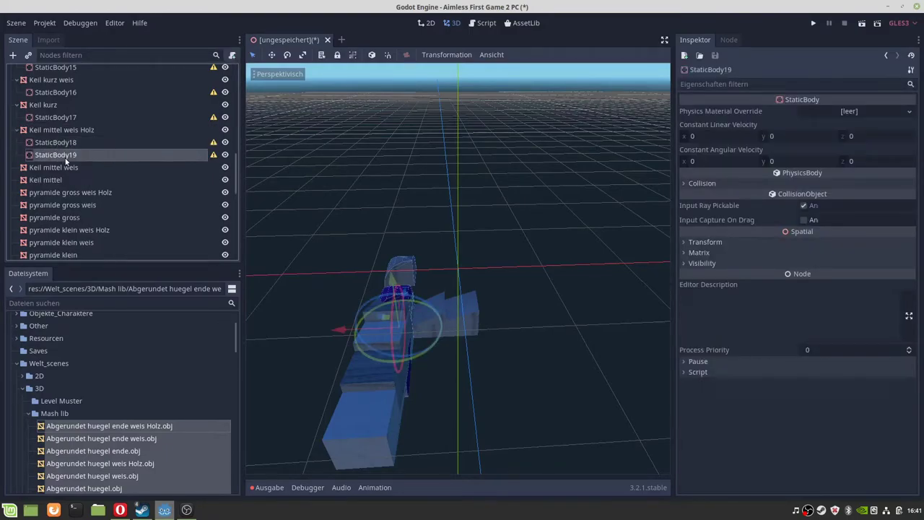
{"action": "left_click_drag", "start_coordinate": [58, 155], "coordinate": [64, 168]}
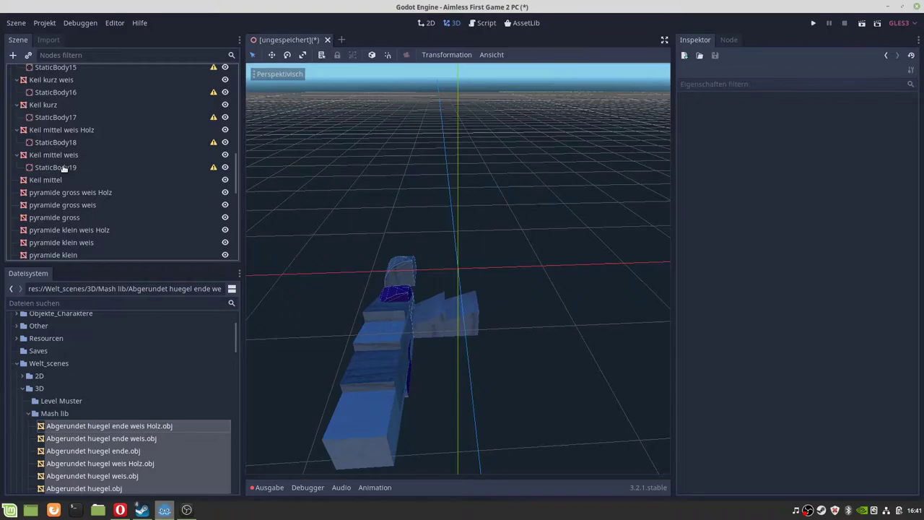
{"action": "left_click", "coordinate": [64, 167]}
{"action": "key", "text": "ctrl+d"}
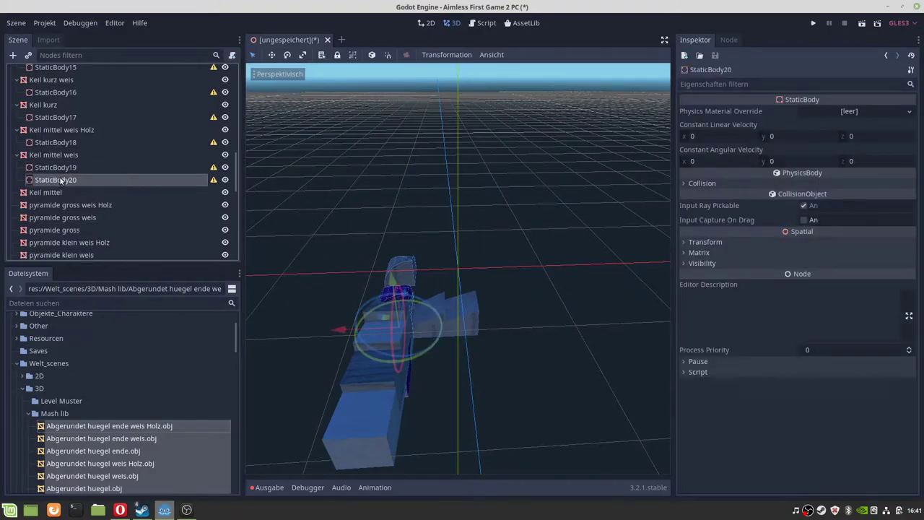
{"action": "left_click_drag", "start_coordinate": [63, 180], "coordinate": [63, 194]}
{"action": "left_click", "coordinate": [63, 192]}
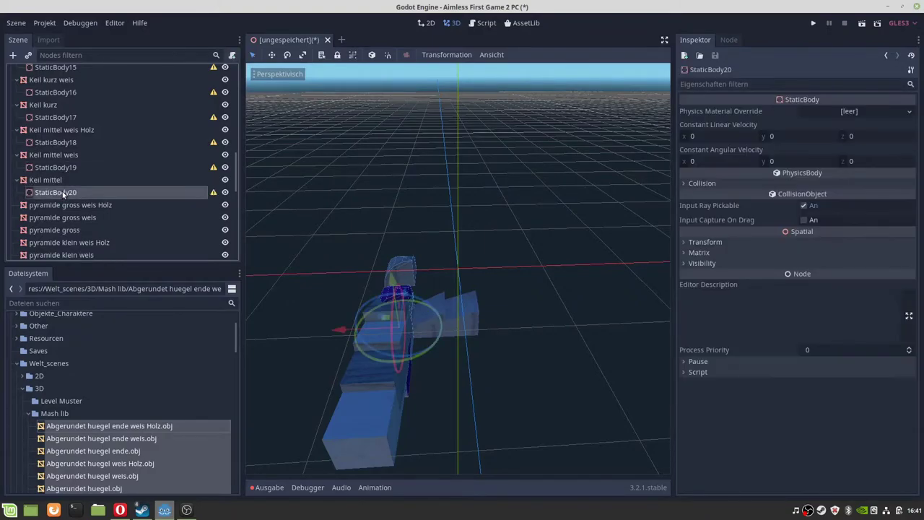
- Place StaticBody21–23 under the pyramide gross weis Holz, pyramide gross weis and pyramide gross meshes
{"action": "key", "text": "ctrl+d"}
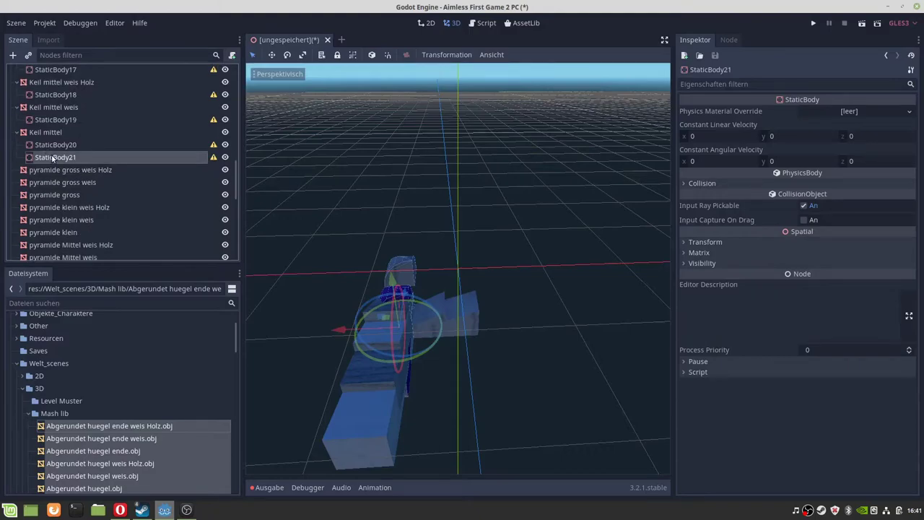
{"action": "left_click_drag", "start_coordinate": [54, 158], "coordinate": [69, 195]}
{"action": "left_click", "coordinate": [57, 171]}
{"action": "key", "text": "ctrl+d"}
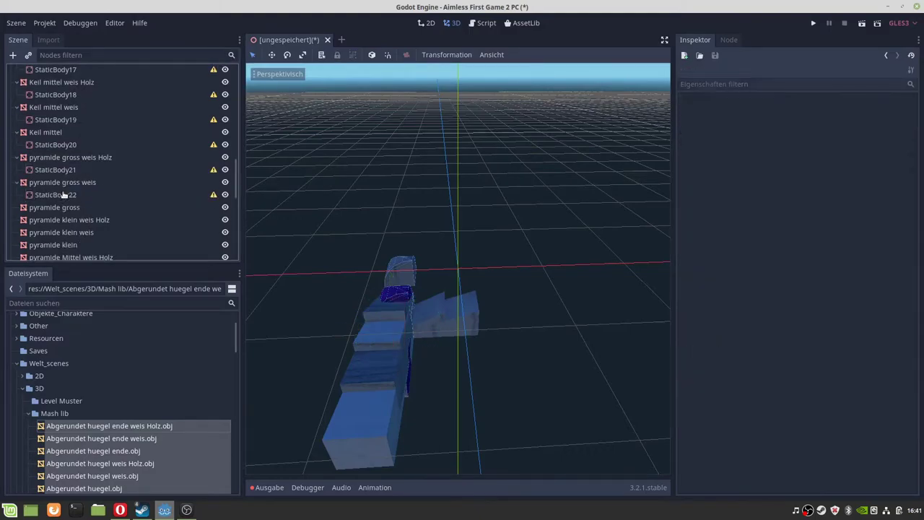
{"action": "left_click", "coordinate": [70, 195]}
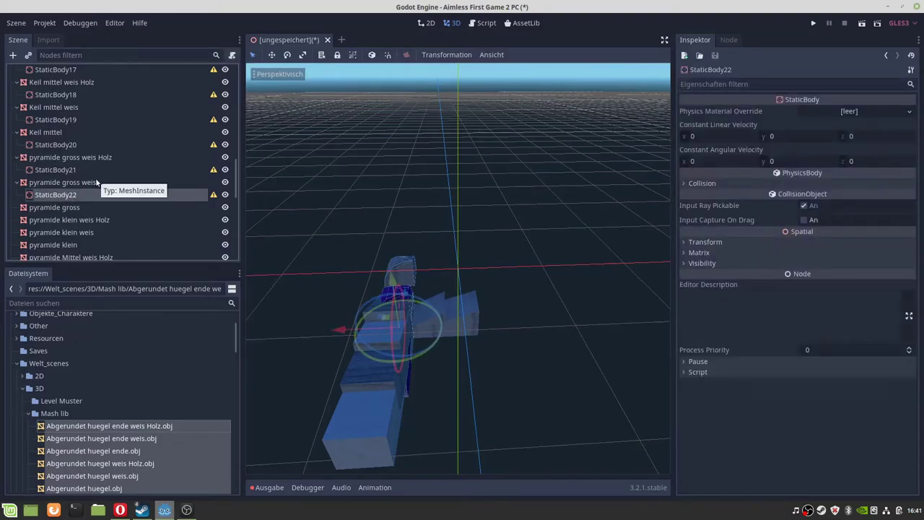
{"action": "key", "text": "ctrl+d"}
{"action": "left_click_drag", "start_coordinate": [64, 207], "coordinate": [65, 221]}
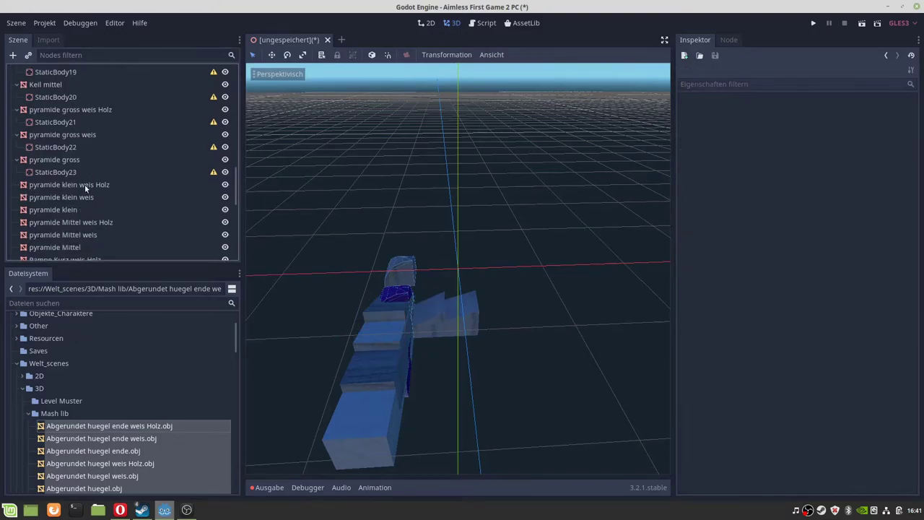
{"action": "left_click", "coordinate": [61, 173]}
- Place StaticBody24–26 under the pyramide klein variants and StaticBody29 under pyramide Mittel
{"action": "key", "text": "ctrl+d"}
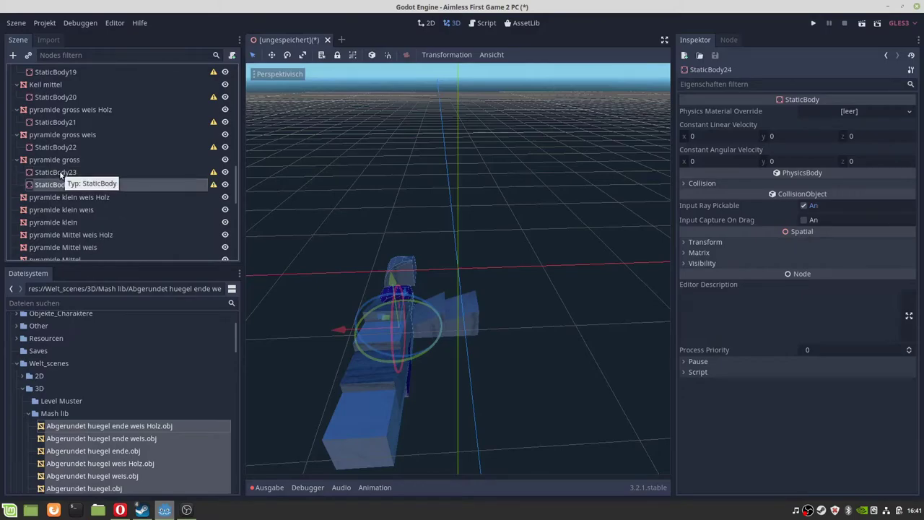
{"action": "left_click_drag", "start_coordinate": [61, 184], "coordinate": [66, 197]}
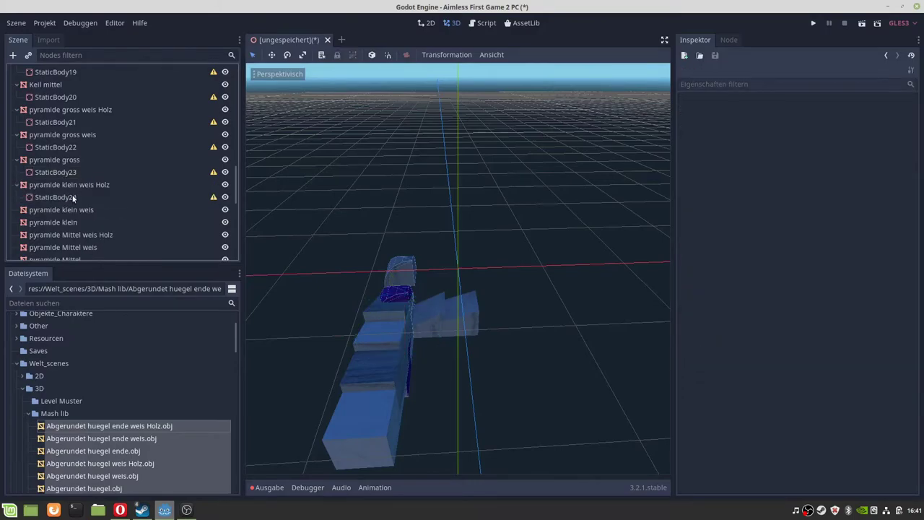
{"action": "left_click", "coordinate": [73, 197]}
{"action": "key", "text": "ctrl+d"}
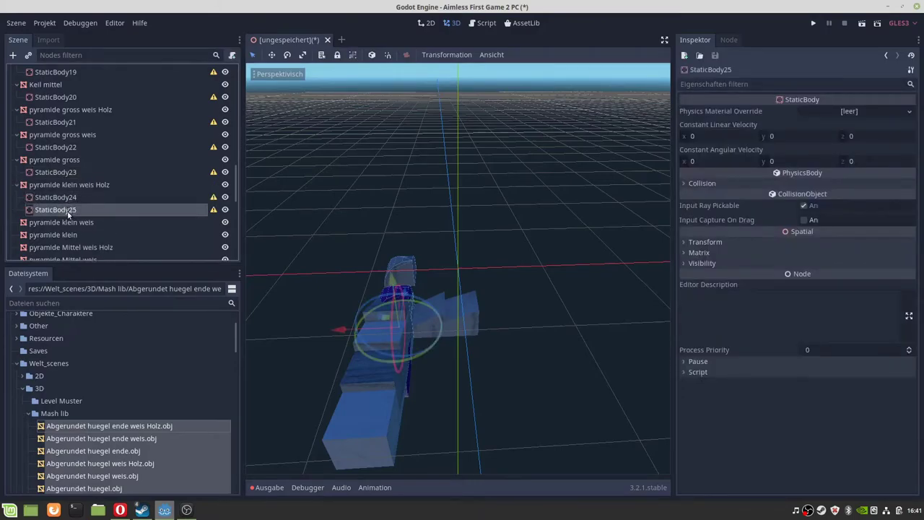
{"action": "left_click_drag", "start_coordinate": [68, 215], "coordinate": [69, 222]}
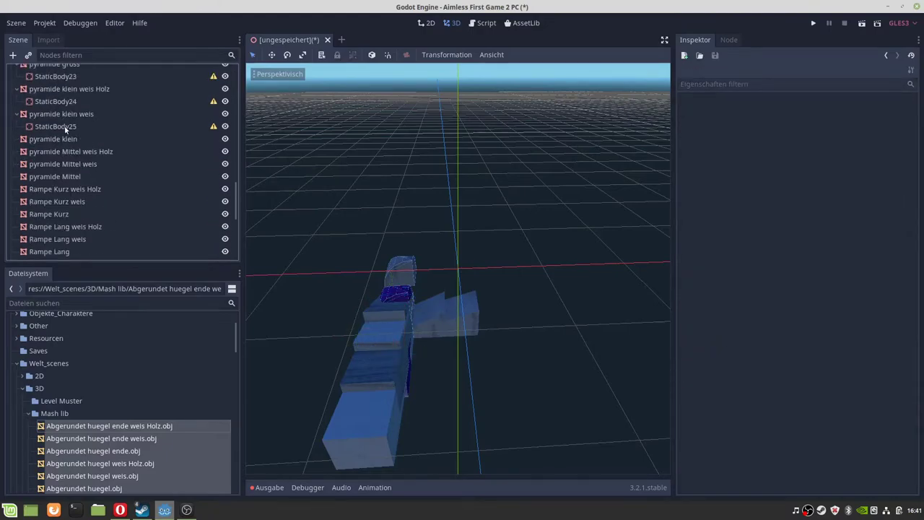
{"action": "left_click", "coordinate": [65, 127]}
{"action": "key", "text": "ctrl+d"}
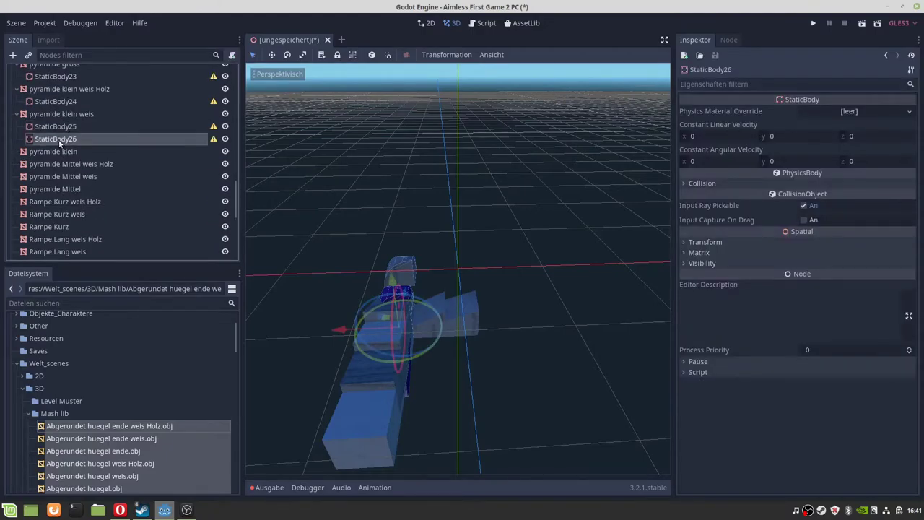
{"action": "left_click_drag", "start_coordinate": [58, 139], "coordinate": [66, 202]}
{"action": "key", "text": "ctrl+d"}
{"action": "key", "text": "ctrl+d"}
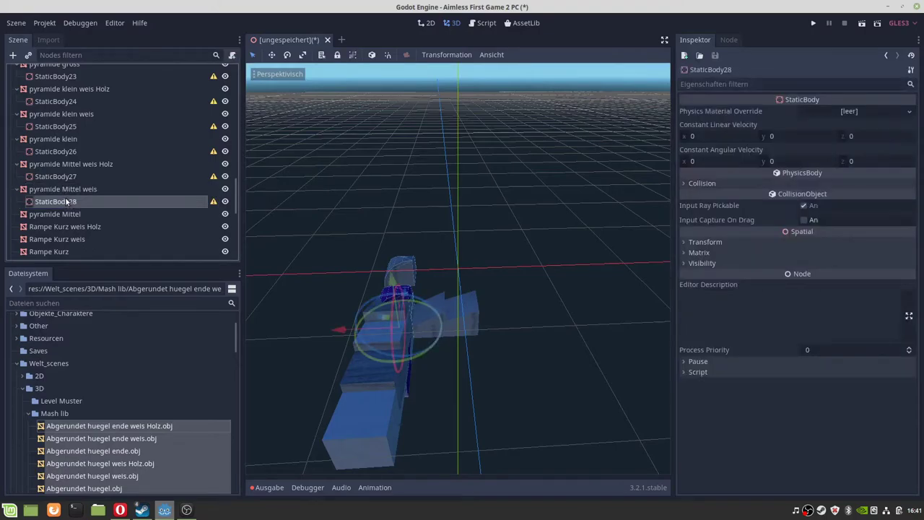
{"action": "key", "text": "ctrl+d"}
{"action": "left_click_drag", "start_coordinate": [64, 212], "coordinate": [65, 226]}
- Place StaticBody30–32 under Rampe Kurz weis Holz and the following Rampe Kurz meshes
{"action": "left_click", "coordinate": [56, 133]}
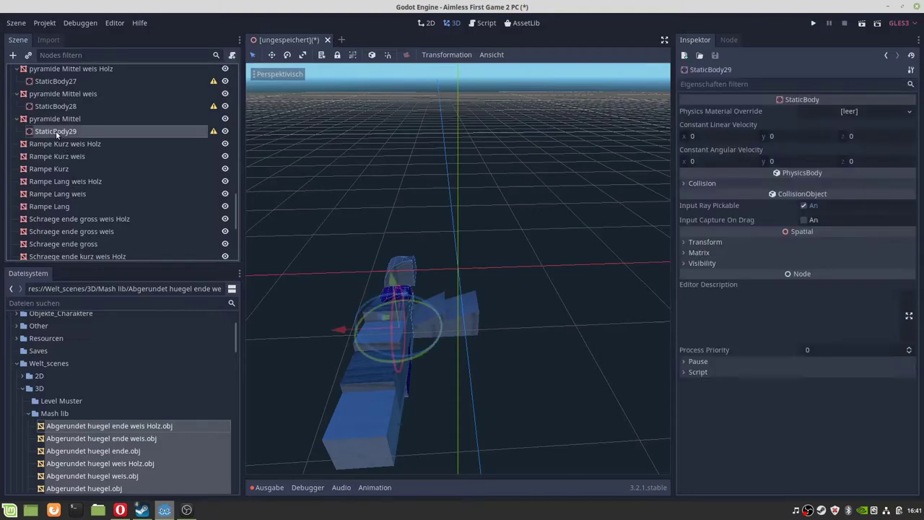
{"action": "key", "text": "ctrl+d"}
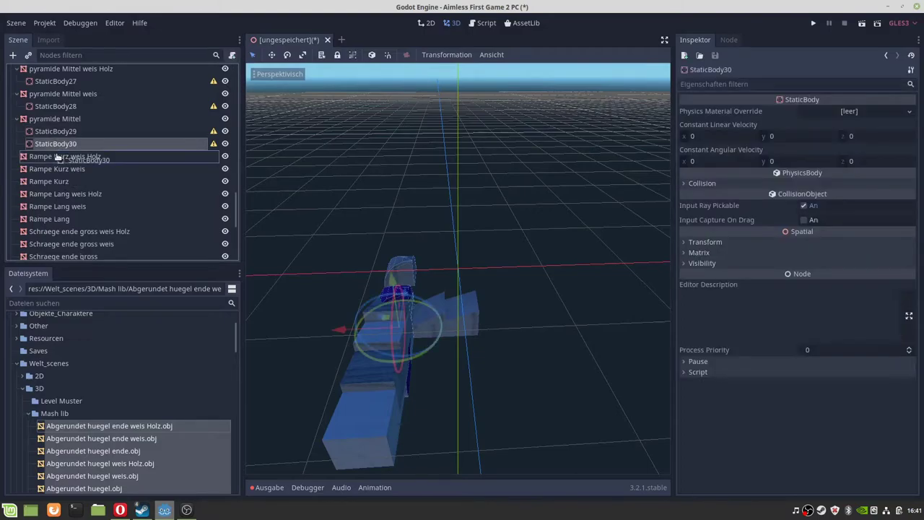
{"action": "left_click_drag", "start_coordinate": [58, 145], "coordinate": [60, 182]}
{"action": "key", "text": "ctrl+d"}
{"action": "left_click", "coordinate": [60, 183]}
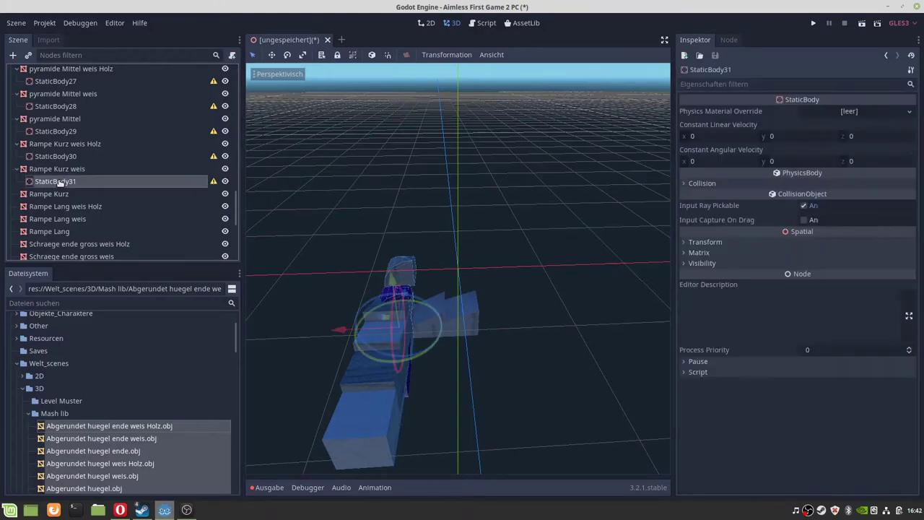
{"action": "key", "text": "ctrl+d"}
{"action": "left_click_drag", "start_coordinate": [61, 194], "coordinate": [62, 207]}
{"action": "scroll", "coordinate": [65, 193], "scroll_direction": "down", "scroll_amount": 2}
{"action": "left_click", "coordinate": [50, 158]}
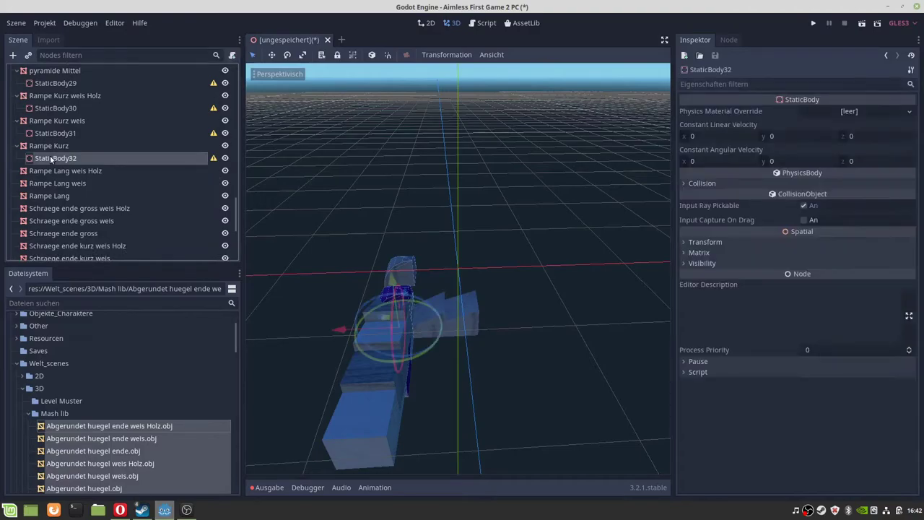
- Place StaticBody33–35 under Rampe Lang weis Holz, Rampe Lang weis and Rampe Lang
{"action": "key", "text": "ctrl+d"}
{"action": "left_click_drag", "start_coordinate": [52, 171], "coordinate": [56, 185]}
{"action": "left_click", "coordinate": [56, 183]}
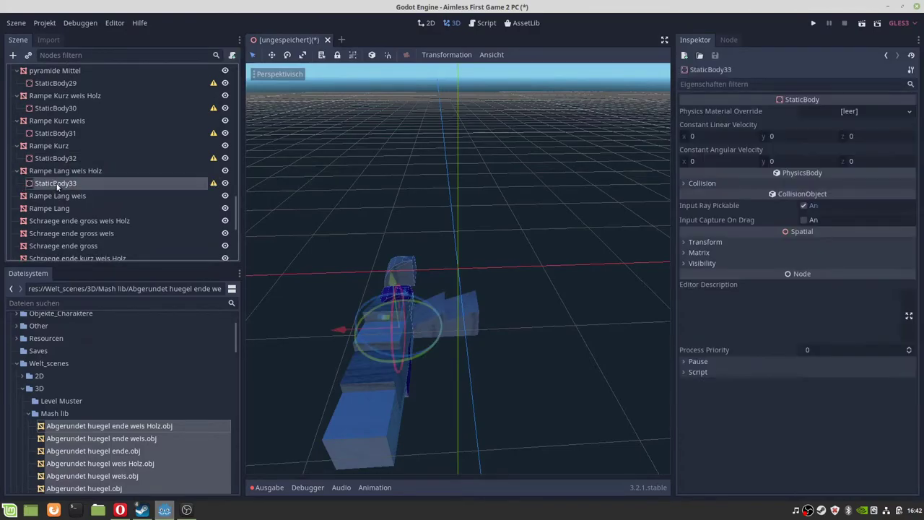
{"action": "key", "text": "ctrl+d"}
{"action": "left_click_drag", "start_coordinate": [58, 195], "coordinate": [58, 206]}
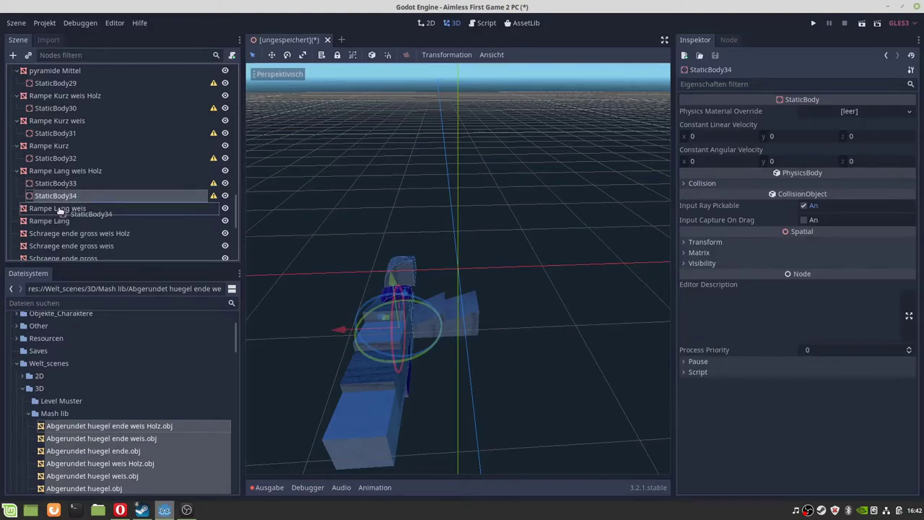
{"action": "left_click", "coordinate": [58, 208]}
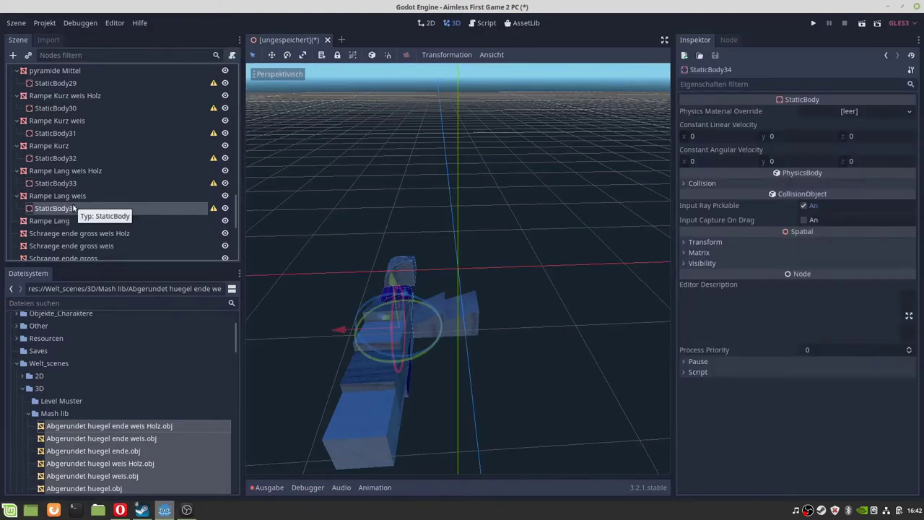
{"action": "key", "text": "ctrl+d"}
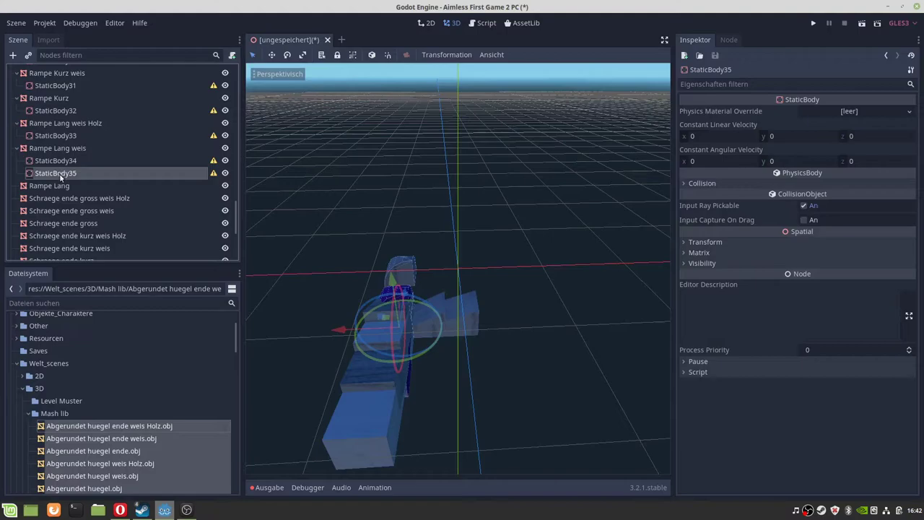
{"action": "left_click_drag", "start_coordinate": [60, 173], "coordinate": [62, 187]}
{"action": "left_click", "coordinate": [61, 188]}
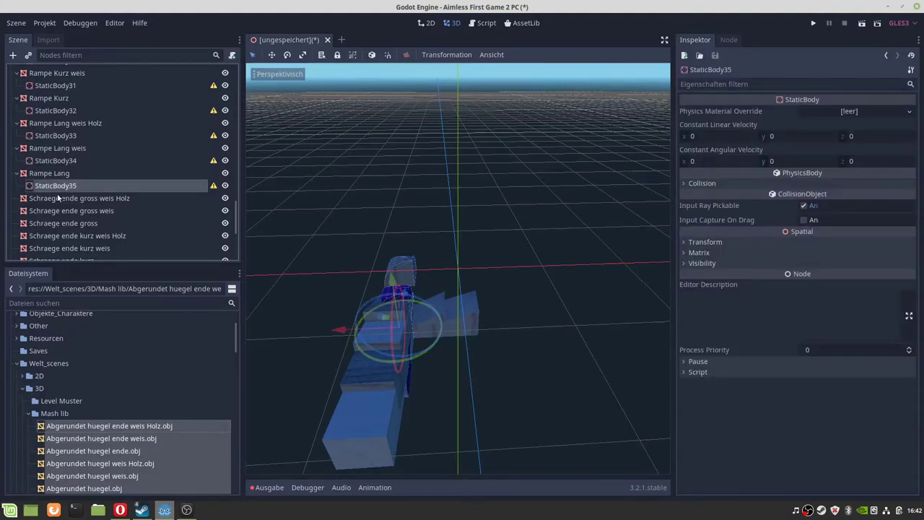
{"action": "key", "text": "ctrl+d"}
- Place StaticBody36–40 under the three Schraege ende gross meshes and two Schraege ende kurz meshes
{"action": "left_click_drag", "start_coordinate": [64, 197], "coordinate": [65, 210]}
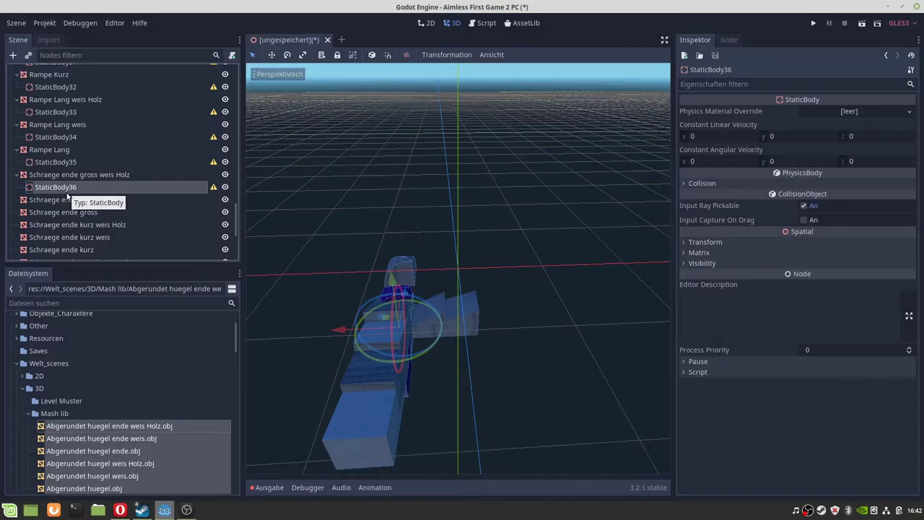
{"action": "key", "text": "ctrl+d"}
{"action": "left_click_drag", "start_coordinate": [67, 199], "coordinate": [62, 210]}
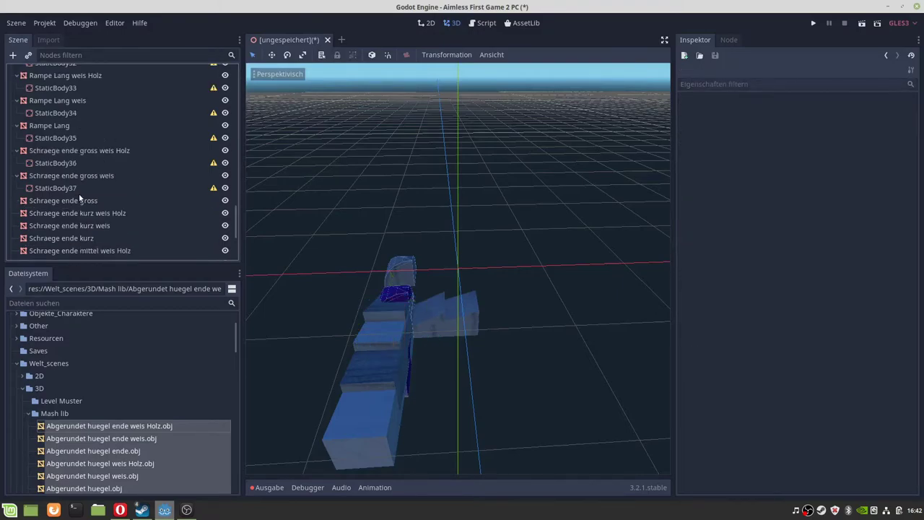
{"action": "left_click", "coordinate": [57, 191]}
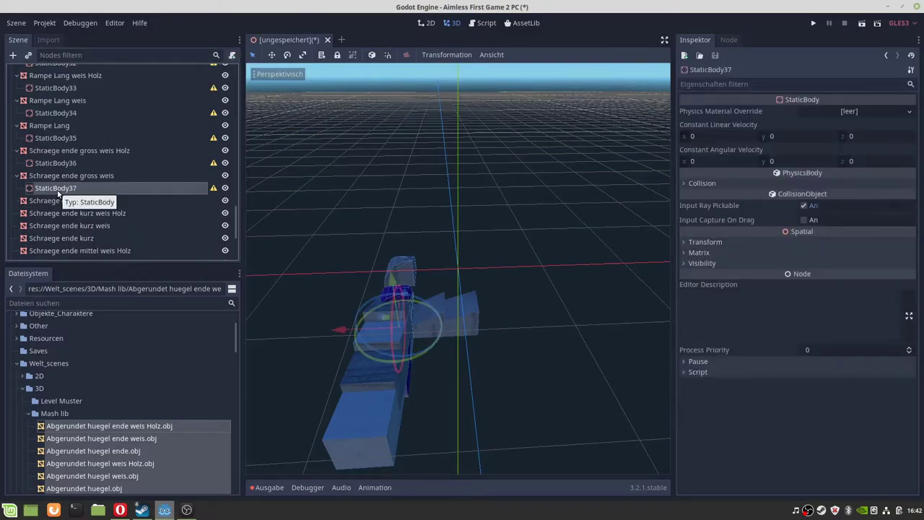
{"action": "key", "text": "ctrl+d"}
{"action": "left_click_drag", "start_coordinate": [64, 200], "coordinate": [63, 214]}
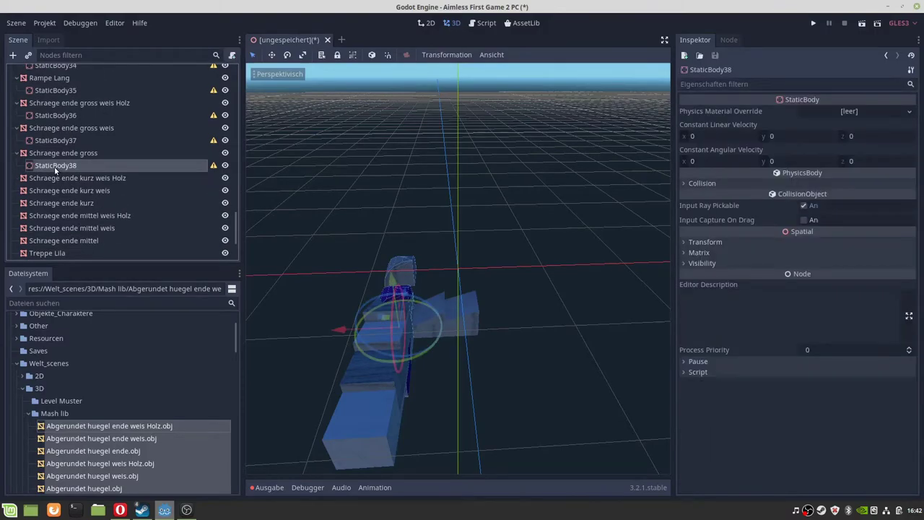
{"action": "key", "text": "ctrl+d"}
{"action": "left_click_drag", "start_coordinate": [59, 181], "coordinate": [60, 191]}
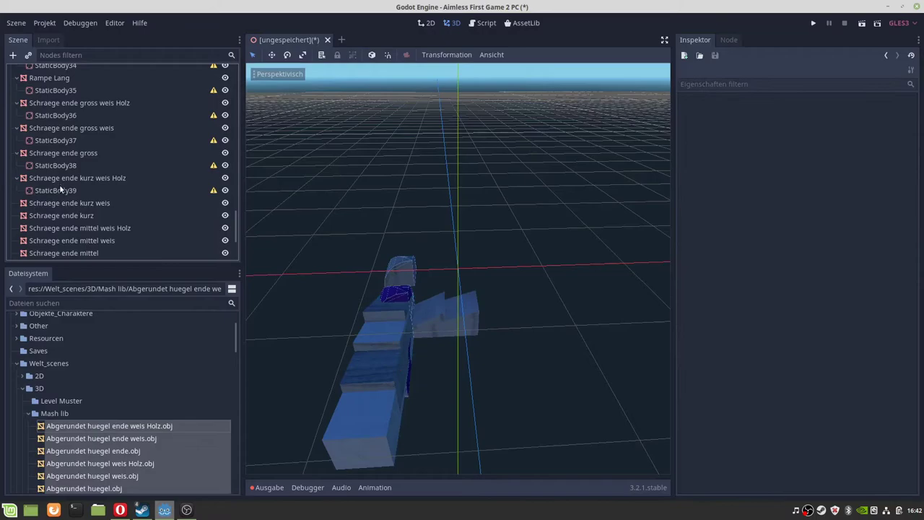
{"action": "key", "text": "ctrl+d"}
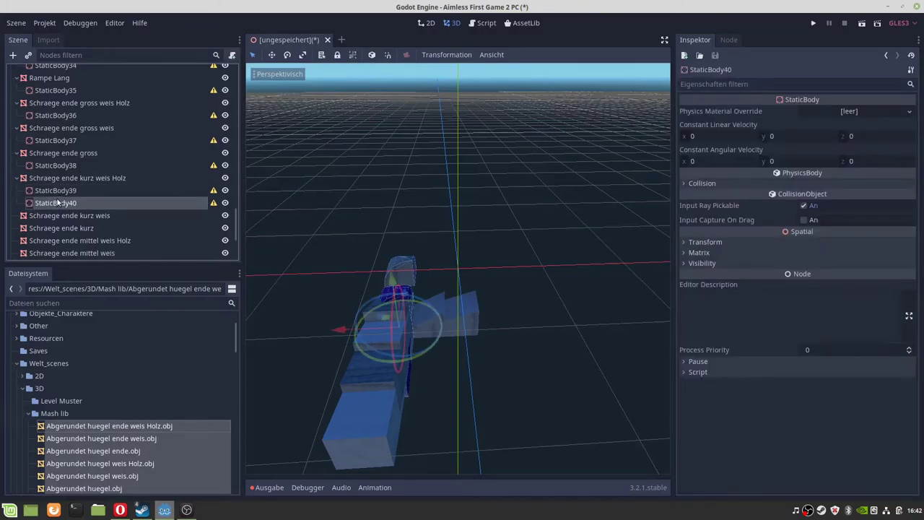
{"action": "left_click_drag", "start_coordinate": [59, 202], "coordinate": [58, 216]}
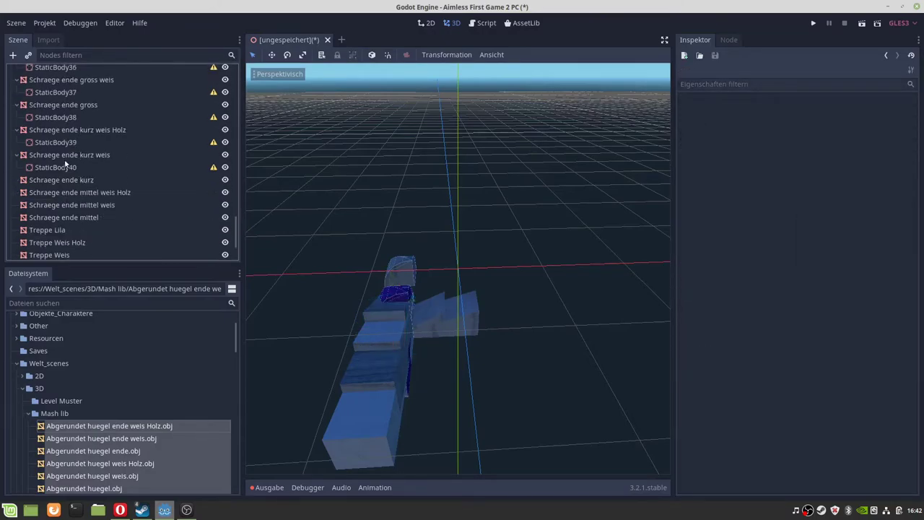
- Place StaticBody41 under Schraege ende kurz and StaticBody42 under Schraege ende mittel weis Holz
{"action": "left_click", "coordinate": [65, 171]}
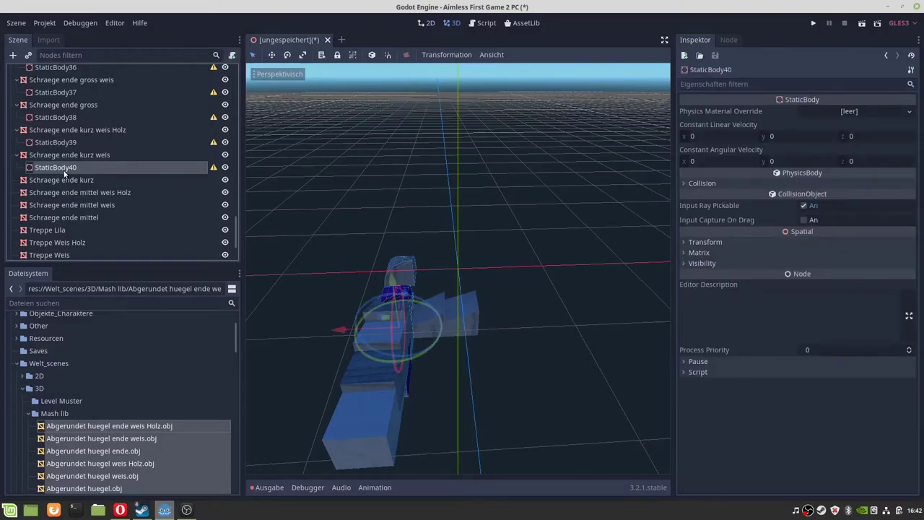
{"action": "key", "text": "ctrl+d"}
{"action": "left_click_drag", "start_coordinate": [62, 180], "coordinate": [57, 213]}
{"action": "left_click", "coordinate": [65, 193]}
{"action": "key", "text": "ctrl+d"}
{"action": "left_click", "coordinate": [63, 193]}
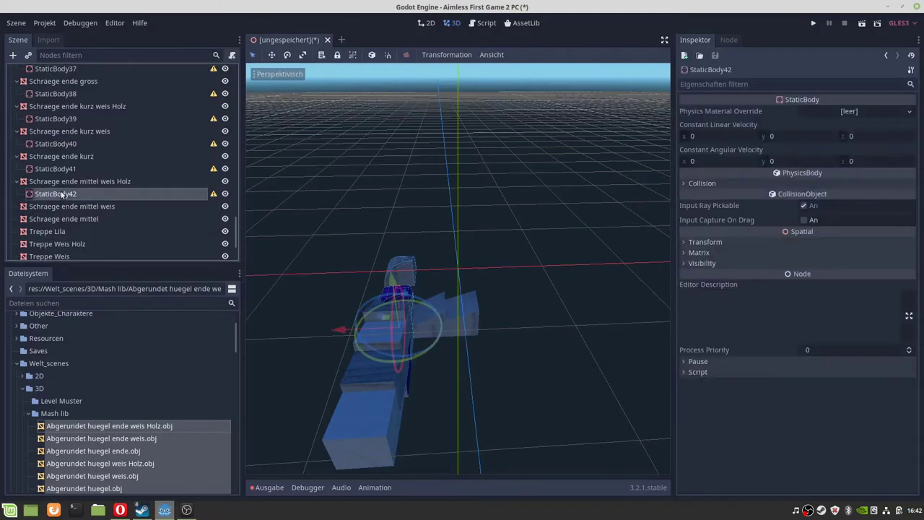
{"action": "key", "text": "ctrl+d"}
- Place StaticBody43 under Schraege ende mittel weis and StaticBody44 under Schraege ende mittel, then duplicate again
{"action": "scroll", "coordinate": [63, 185], "scroll_direction": "down", "scroll_amount": 2}
{"action": "double_click", "coordinate": [52, 160]}
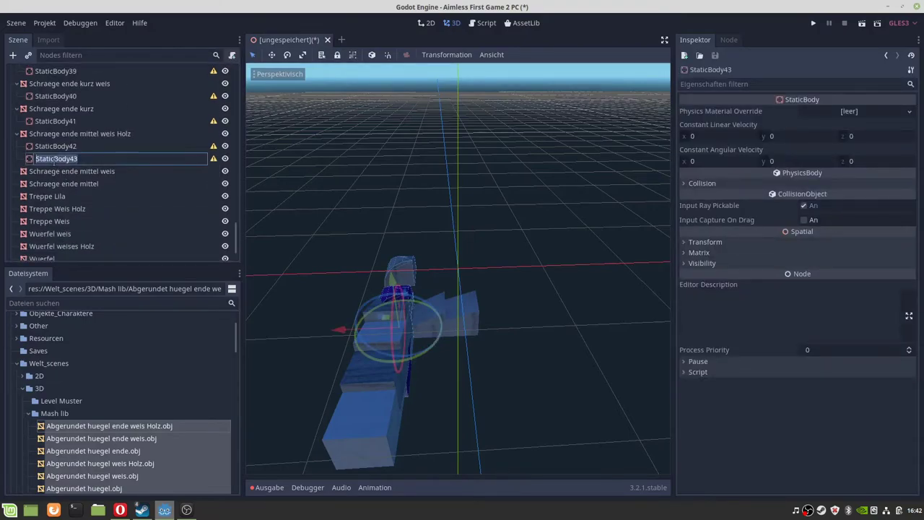
{"action": "left_click", "coordinate": [21, 158]}
{"action": "left_click_drag", "start_coordinate": [45, 160], "coordinate": [45, 175]}
{"action": "left_click", "coordinate": [45, 171]}
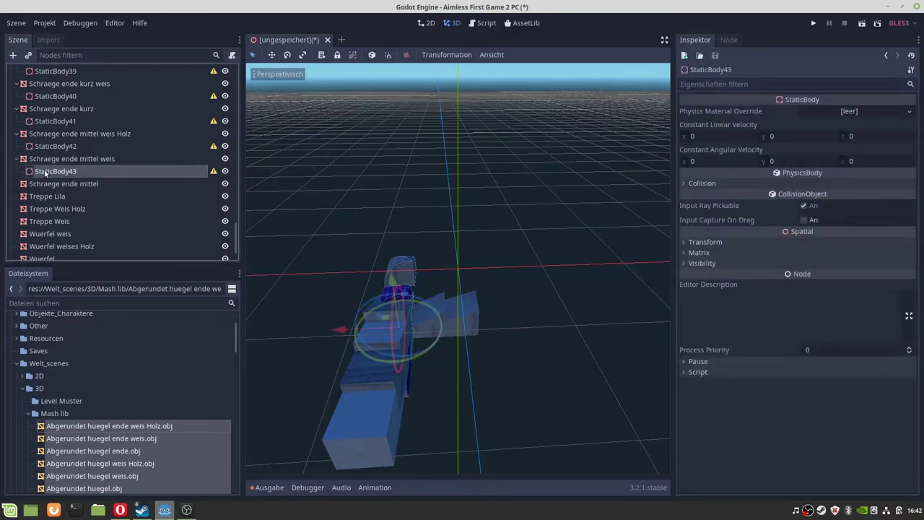
{"action": "key", "text": "ctrl+d"}
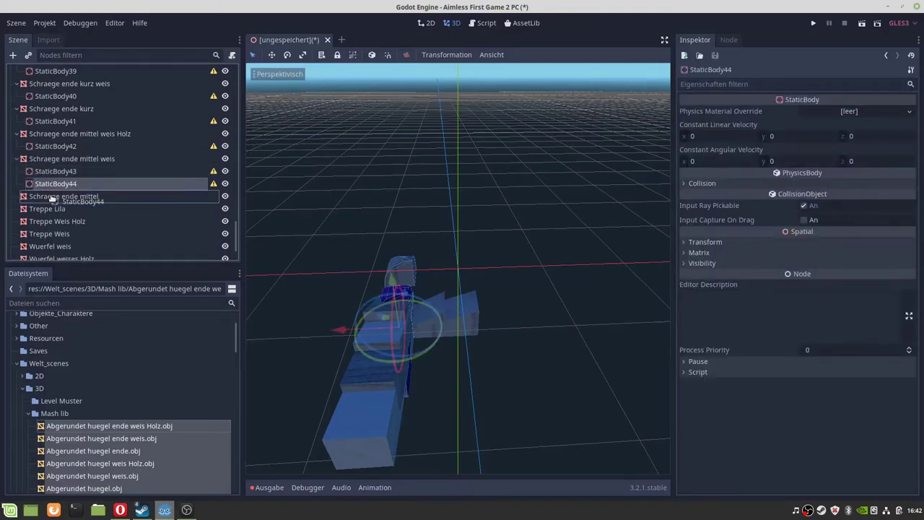
{"action": "mouse_move", "coordinate": [45, 183]}
{"action": "left_mouse_down"}
{"action": "mouse_move", "coordinate": [55, 191]}
{"action": "mouse_move", "coordinate": [57, 226]}
{"action": "left_mouse_up"}
{"action": "left_click", "coordinate": [60, 196]}
{"action": "key", "text": "ctrl+d"}
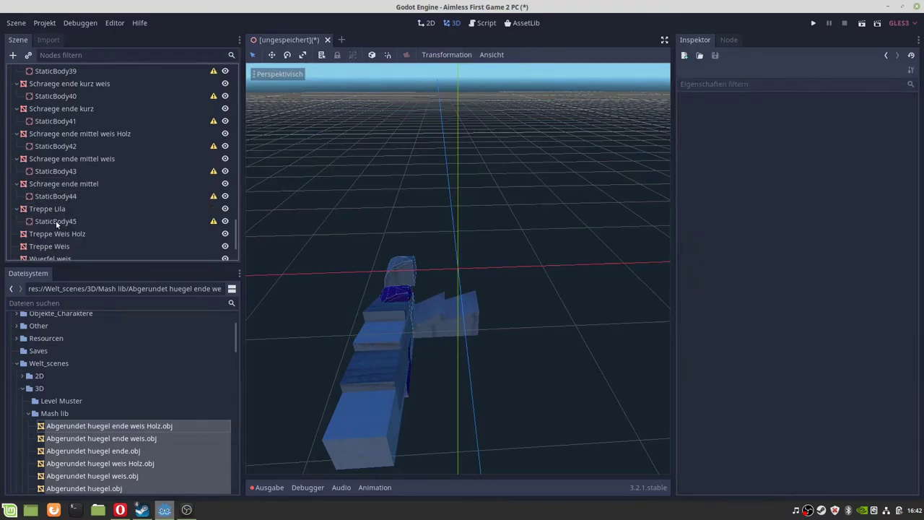
- Duplicate StaticBody45 into StaticBody46 under Treppe Weis Holz, and make StaticBody47 for Treppe Weis
{"action": "left_click", "coordinate": [57, 222]}
{"action": "scroll", "coordinate": [91, 160], "scroll_direction": "down", "scroll_amount": 2}
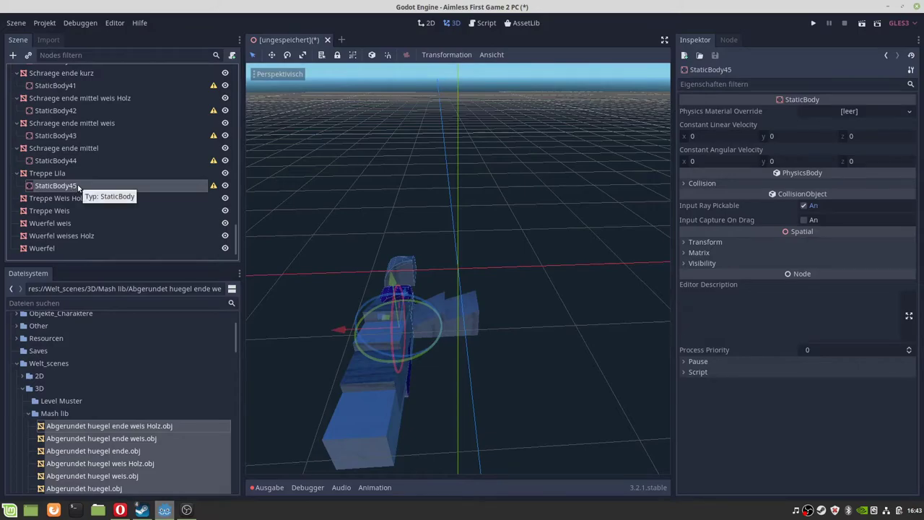
{"action": "key", "text": "ctrl+d"}
{"action": "left_click_drag", "start_coordinate": [58, 199], "coordinate": [57, 236]}
{"action": "left_click", "coordinate": [57, 210]}
{"action": "key", "text": "ctrl+d"}
{"action": "scroll", "coordinate": [58, 216], "scroll_direction": "down", "scroll_amount": 2}
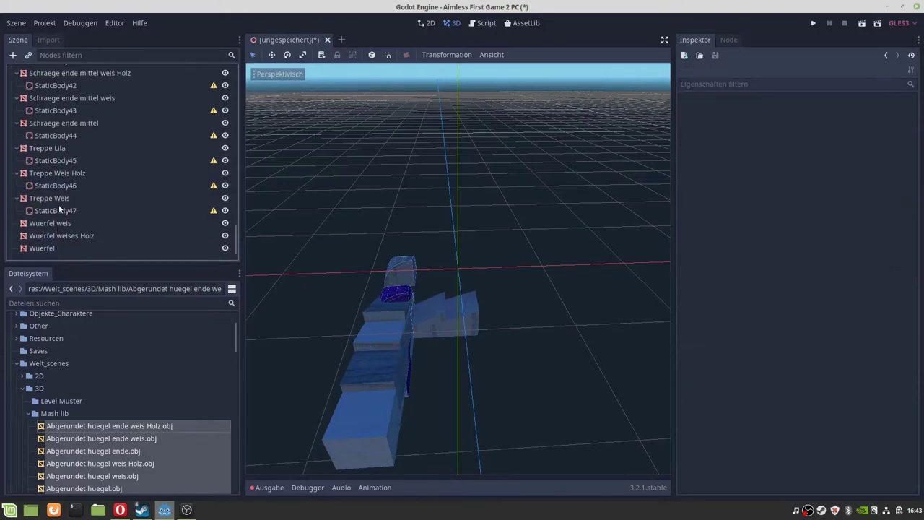
- Create StaticBody48–50 for Wuerfel weis, Wuerfel weises Holz and Wuerfel with Ctrl+D copies
{"action": "left_click", "coordinate": [60, 211]}
{"action": "key", "text": "ctrl+d"}
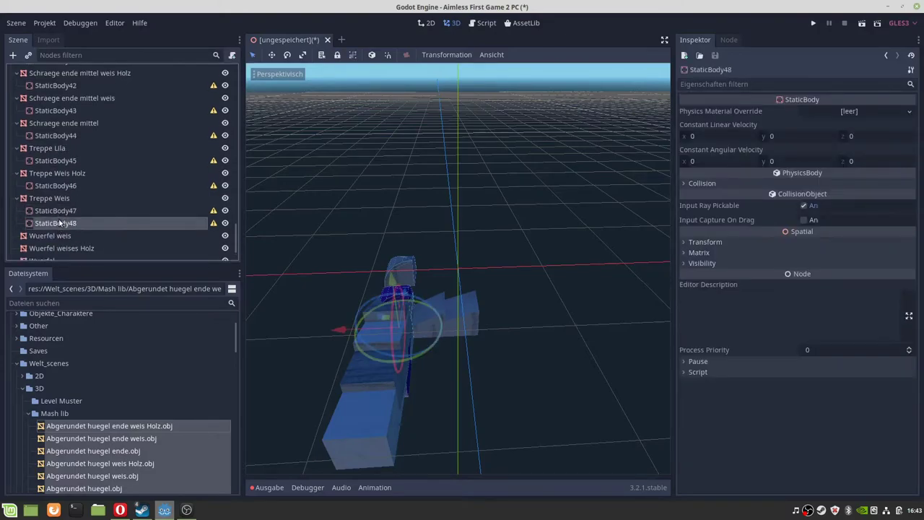
{"action": "left_click_drag", "start_coordinate": [61, 223], "coordinate": [59, 239]}
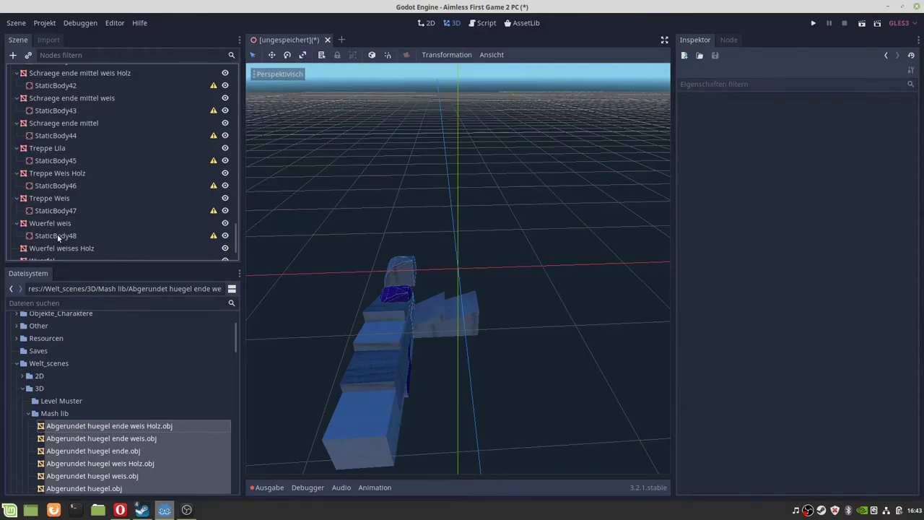
{"action": "left_click", "coordinate": [57, 234]}
{"action": "key", "text": "ctrl+d"}
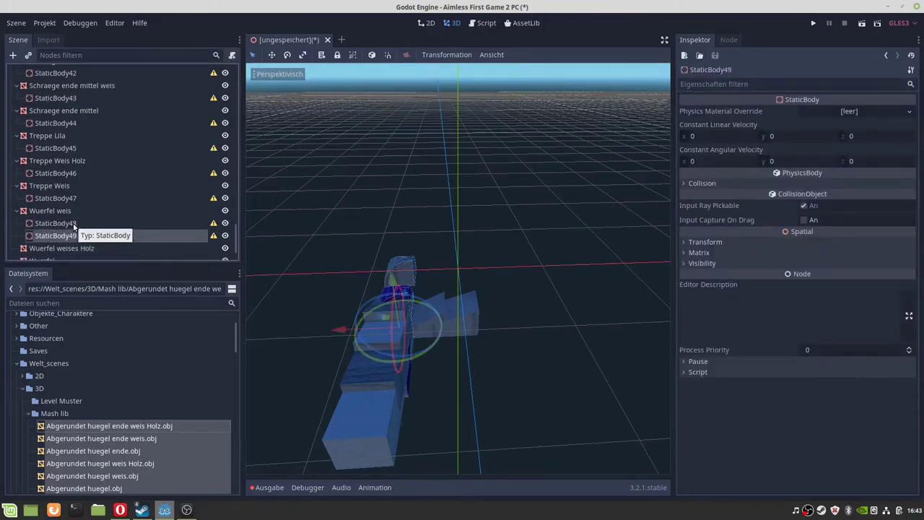
{"action": "left_click_drag", "start_coordinate": [64, 237], "coordinate": [50, 250]}
{"action": "key", "text": "ctrl+d"}
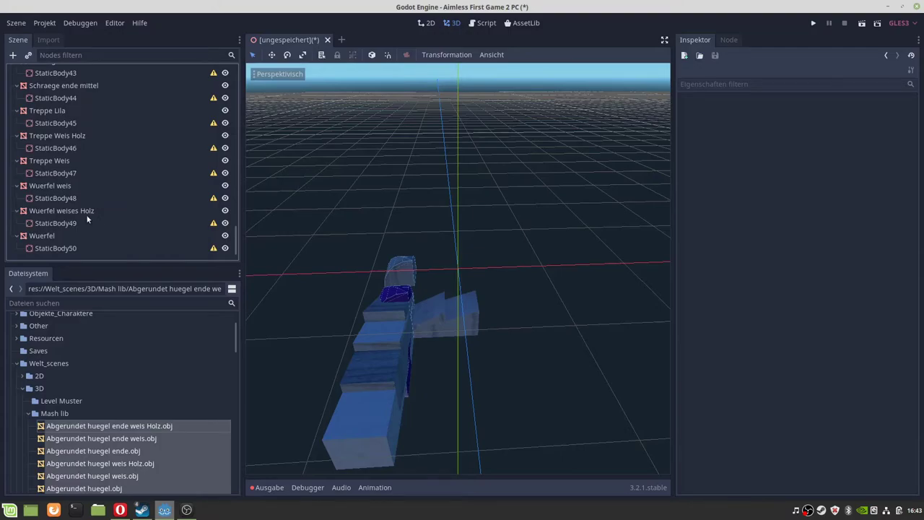
{"action": "scroll", "coordinate": [87, 217], "scroll_direction": "up", "scroll_amount": 5}
{"action": "scroll", "coordinate": [85, 212], "scroll_direction": "up", "scroll_amount": 5}
{"action": "scroll", "coordinate": [85, 207], "scroll_direction": "up", "scroll_amount": 5}
{"action": "scroll", "coordinate": [82, 196], "scroll_direction": "up", "scroll_amount": 5}
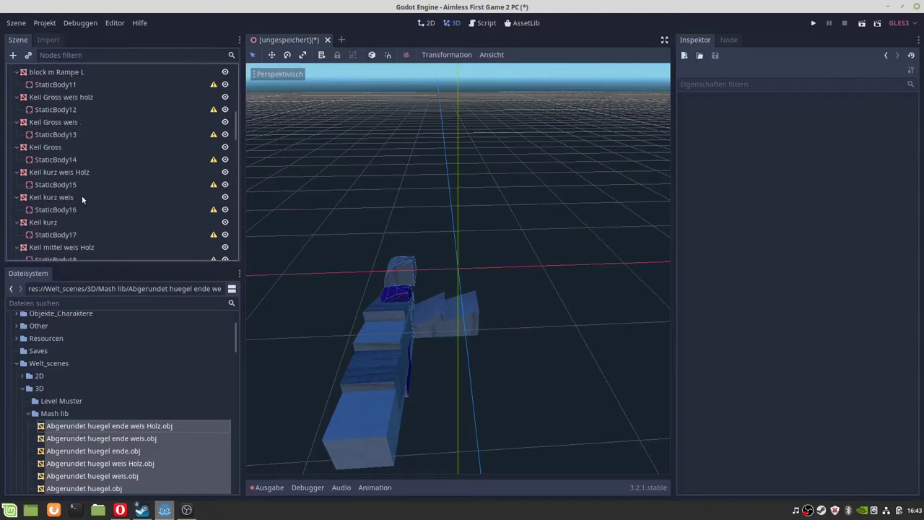
{"action": "scroll", "coordinate": [81, 197], "scroll_direction": "up", "scroll_amount": 5}
{"action": "scroll", "coordinate": [83, 200], "scroll_direction": "up", "scroll_amount": 5}
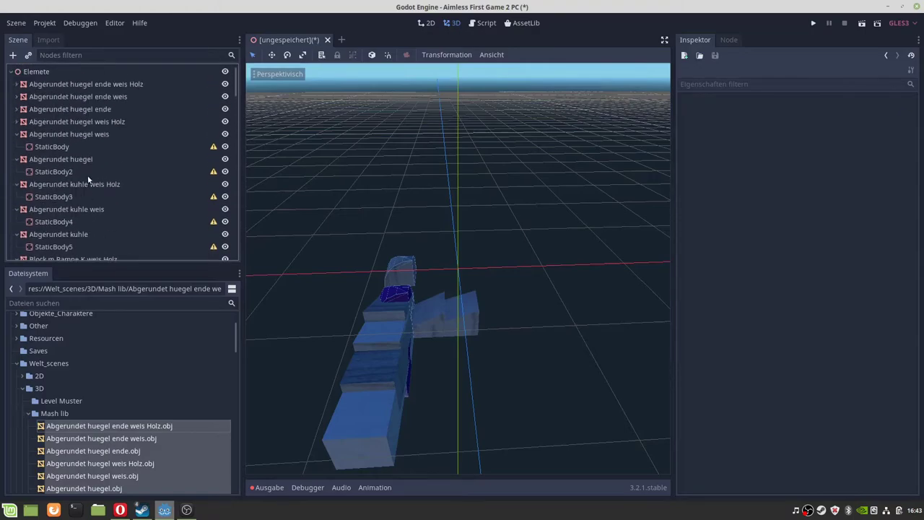
- Create a single convex collision sibling for Abgerundet huegel weis and nest it in its StaticBody
{"action": "left_click", "coordinate": [81, 140]}
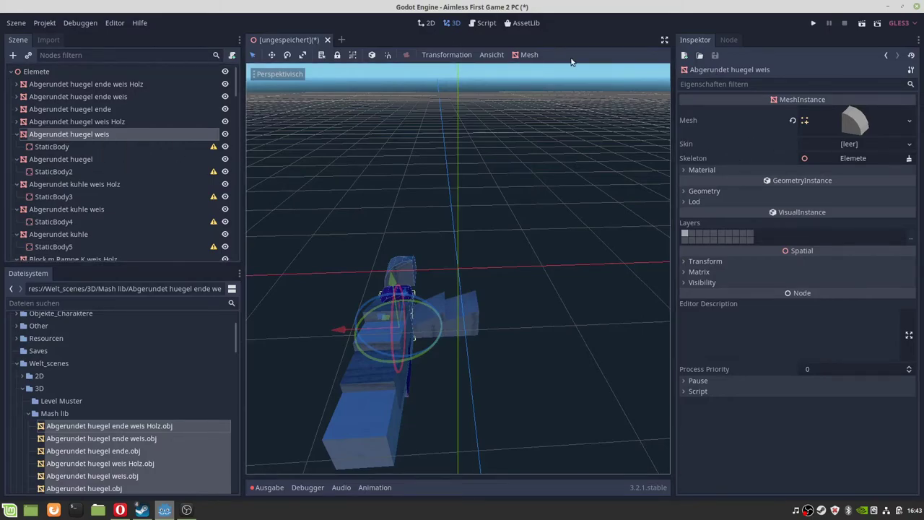
{"action": "left_click", "coordinate": [530, 55]}
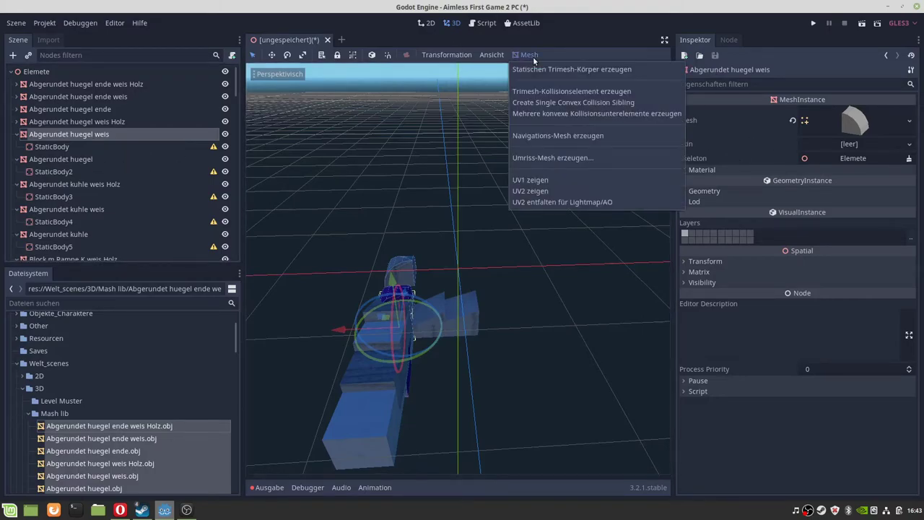
{"action": "left_click", "coordinate": [559, 105]}
{"action": "left_click_drag", "start_coordinate": [52, 160], "coordinate": [60, 146]}
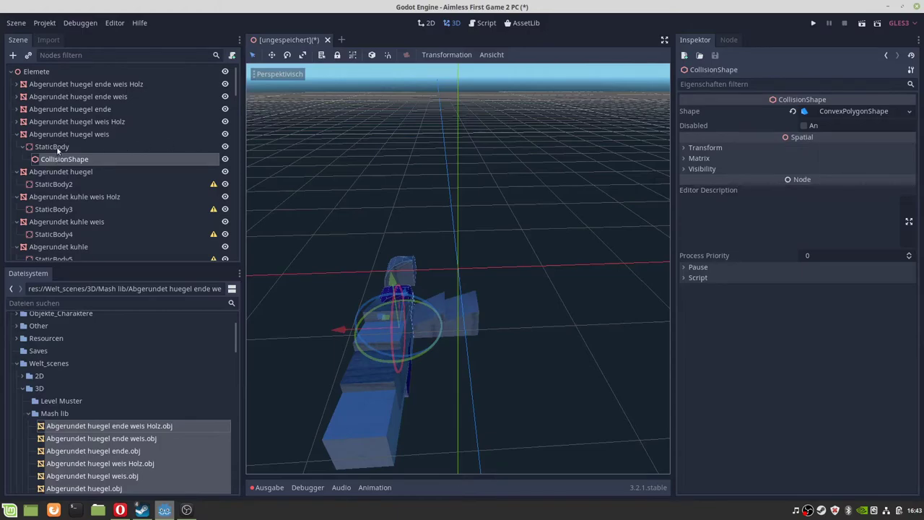
- Inspect the CollisionShape and mesh of Abgerundet huegel weis Holz, then collapse it
{"action": "left_click", "coordinate": [17, 122]}
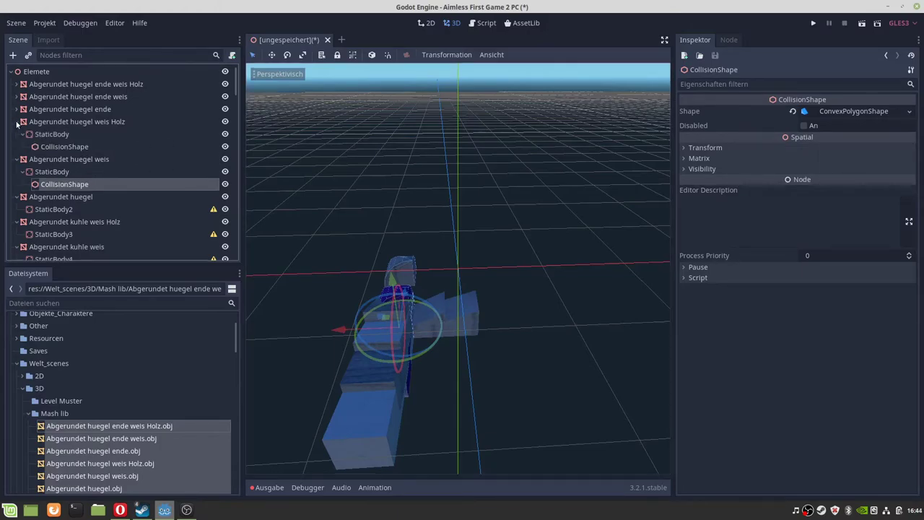
{"action": "left_click", "coordinate": [59, 147]}
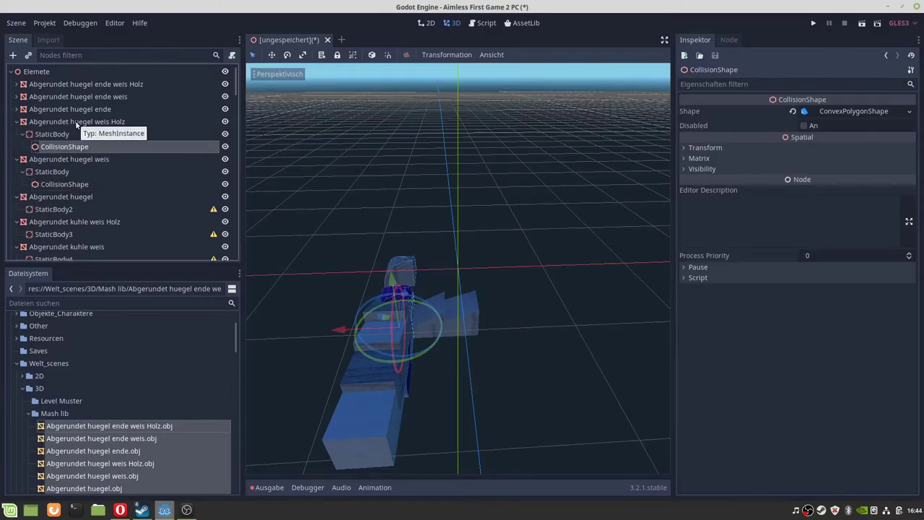
{"action": "left_click", "coordinate": [76, 122]}
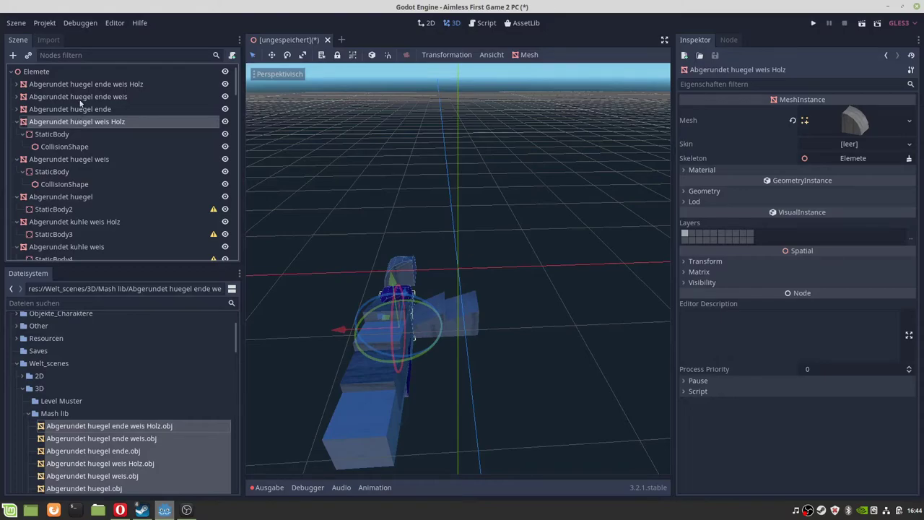
{"action": "left_click", "coordinate": [18, 122]}
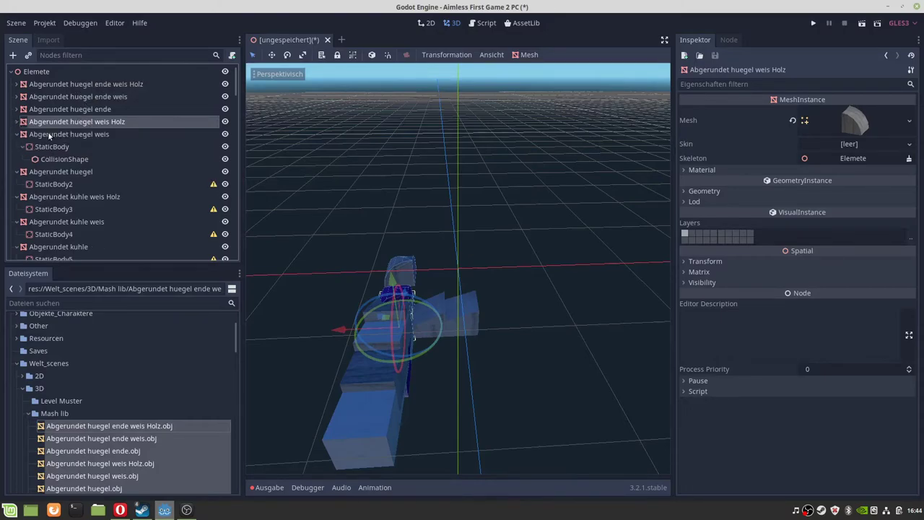
- Set the Abgerundet huegel weis mesh's Translation Y to 0, then to 5
{"action": "left_click", "coordinate": [49, 135]}
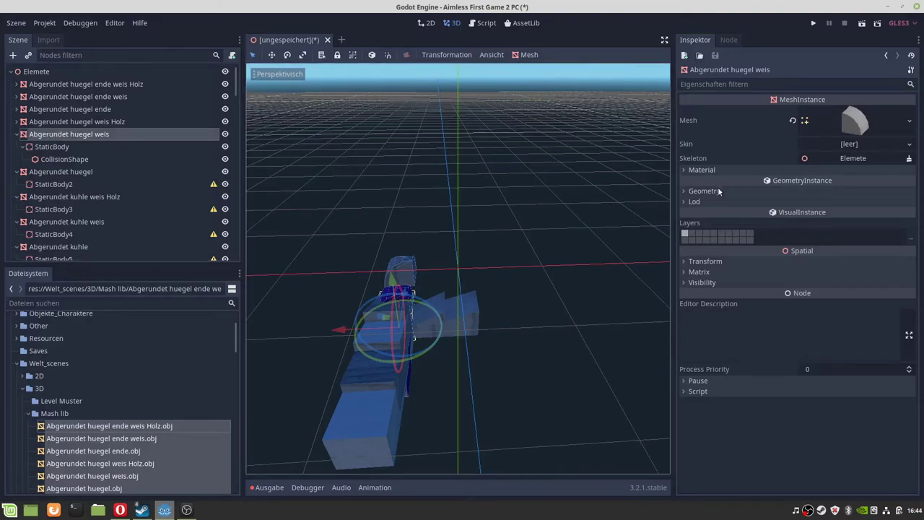
{"action": "left_click", "coordinate": [724, 264]}
{"action": "left_click", "coordinate": [806, 282]}
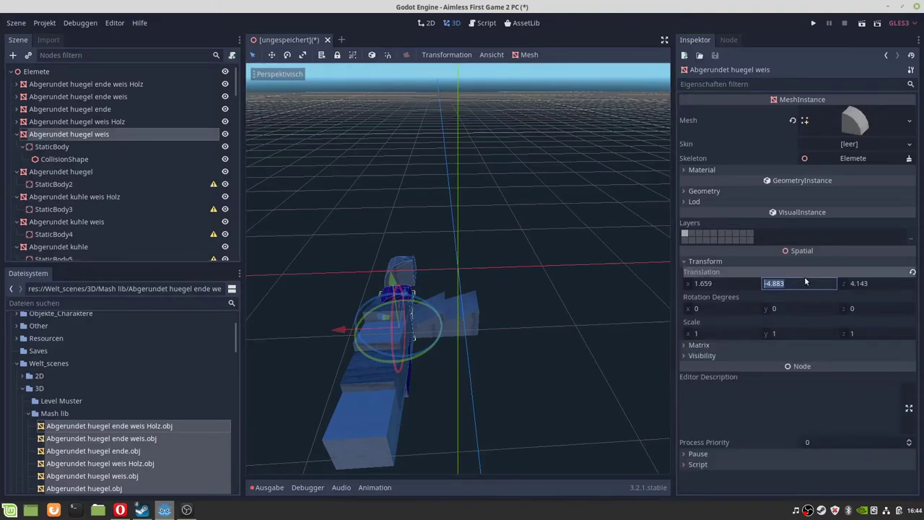
{"action": "type", "text": "0"}
{"action": "key", "text": "Return"}
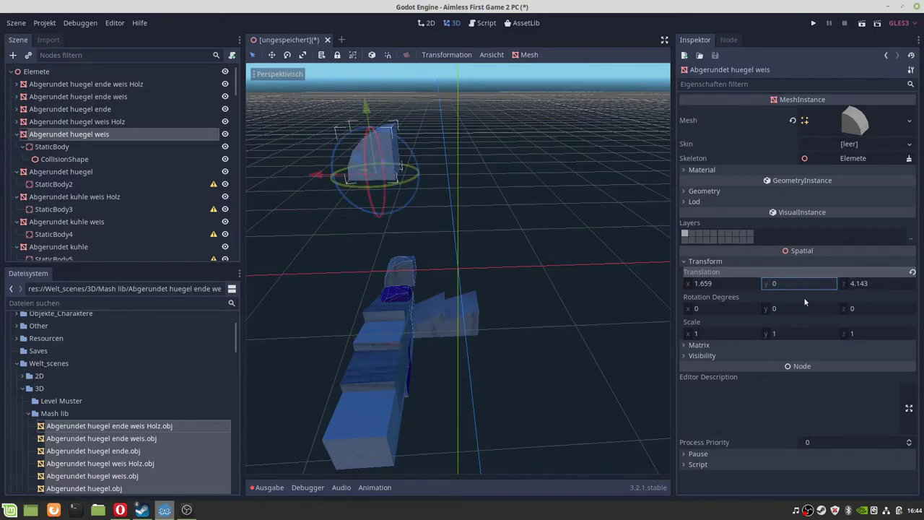
{"action": "double_click", "coordinate": [816, 280]}
{"action": "type", "text": "5"}
{"action": "key", "text": "Return"}
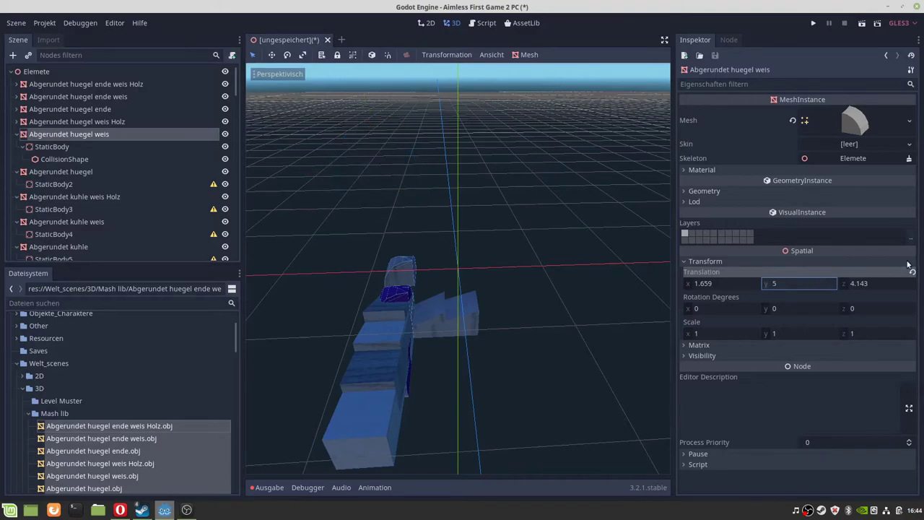
{"action": "left_click", "coordinate": [17, 134]}
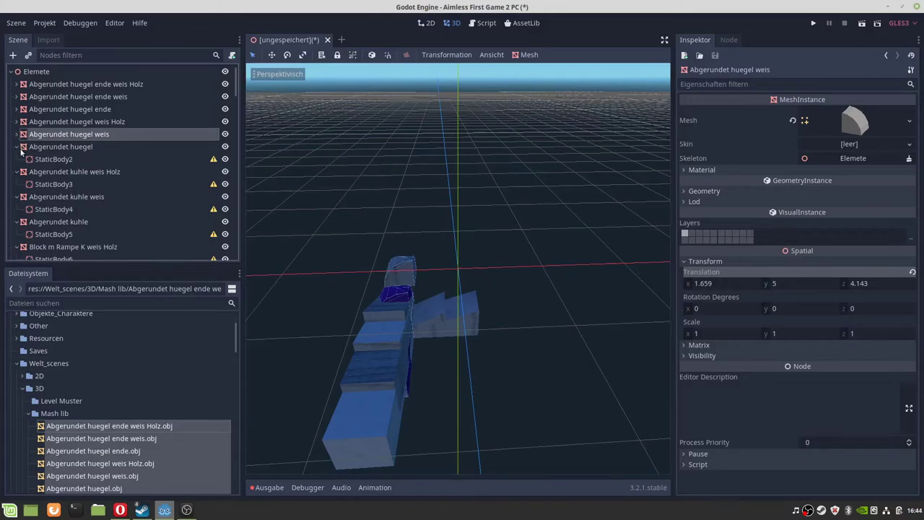
- Create a single convex collision shape for Abgerundet huegel and nest it under StaticBody2
{"action": "left_click", "coordinate": [61, 148]}
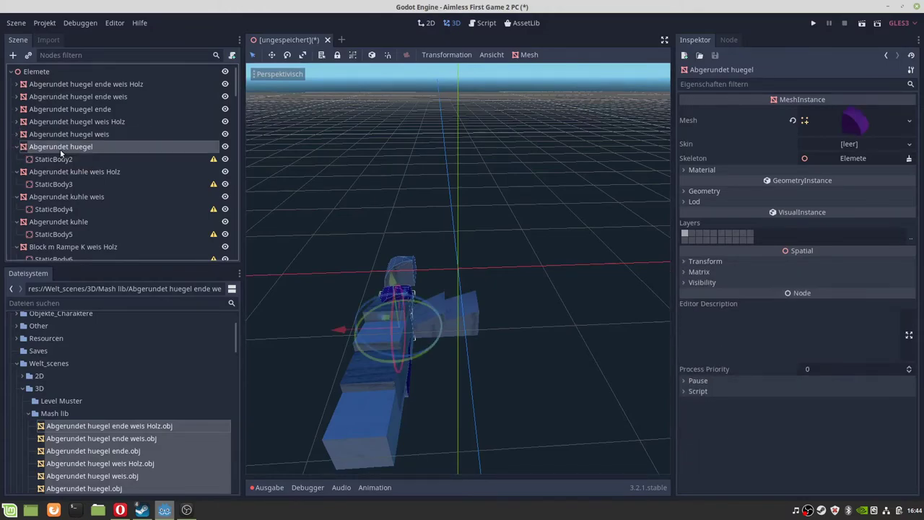
{"action": "left_click", "coordinate": [524, 55]}
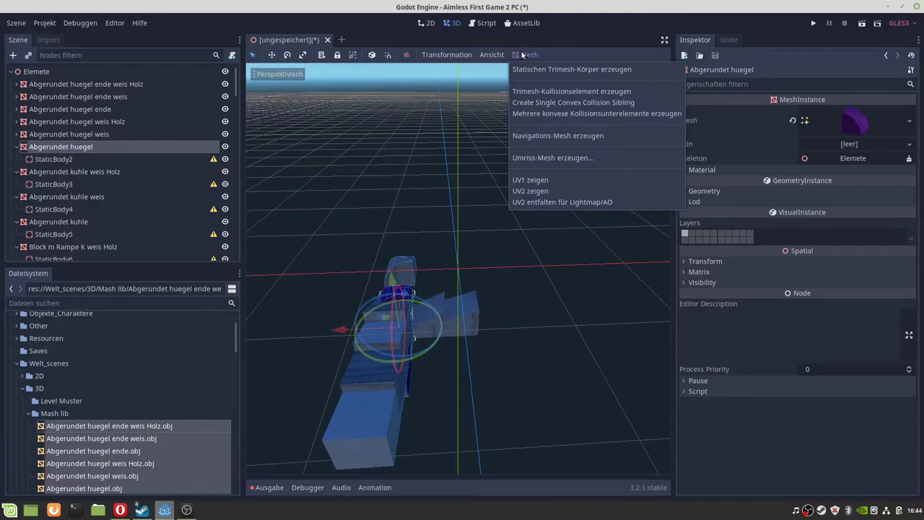
{"action": "left_click", "coordinate": [555, 105]}
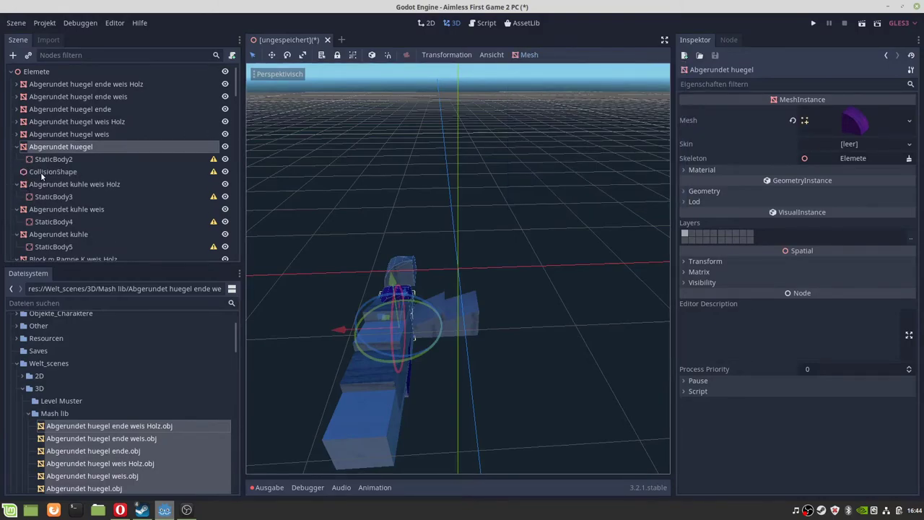
{"action": "left_click_drag", "start_coordinate": [40, 172], "coordinate": [52, 159]}
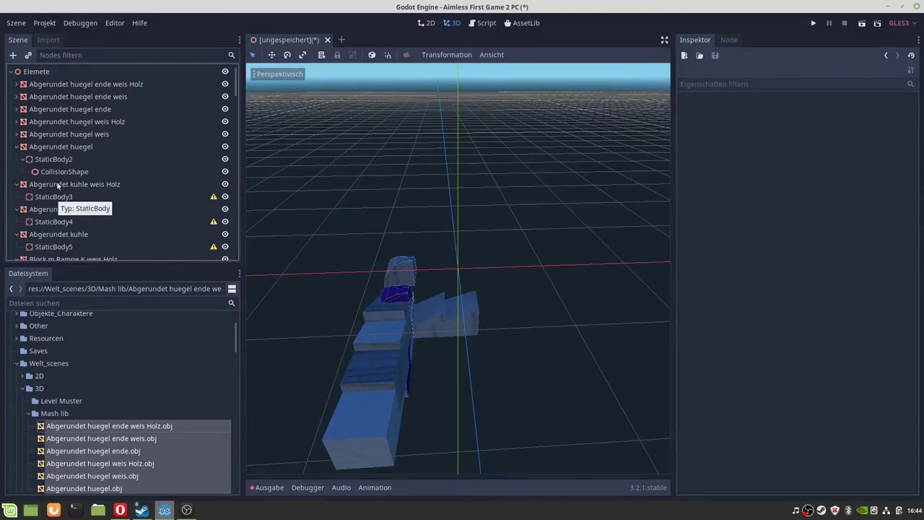
{"action": "left_click", "coordinate": [57, 185]}
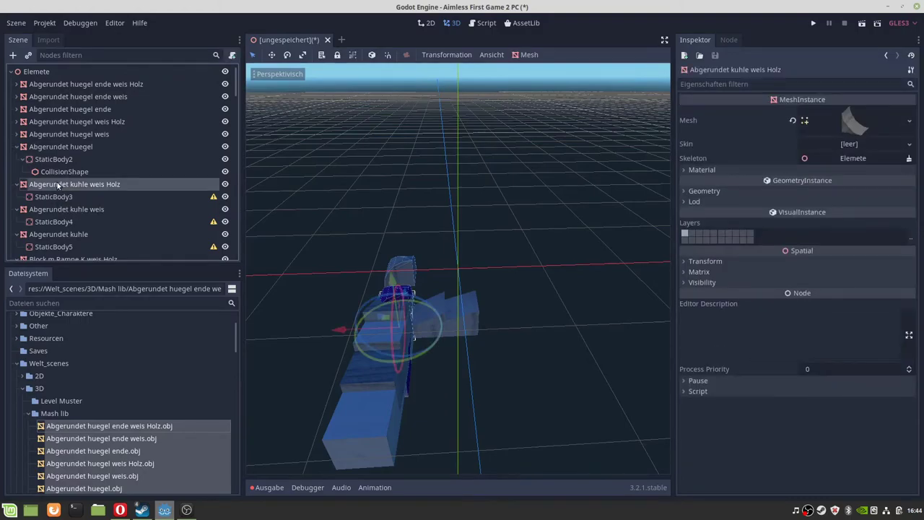
{"action": "left_click", "coordinate": [15, 147]}
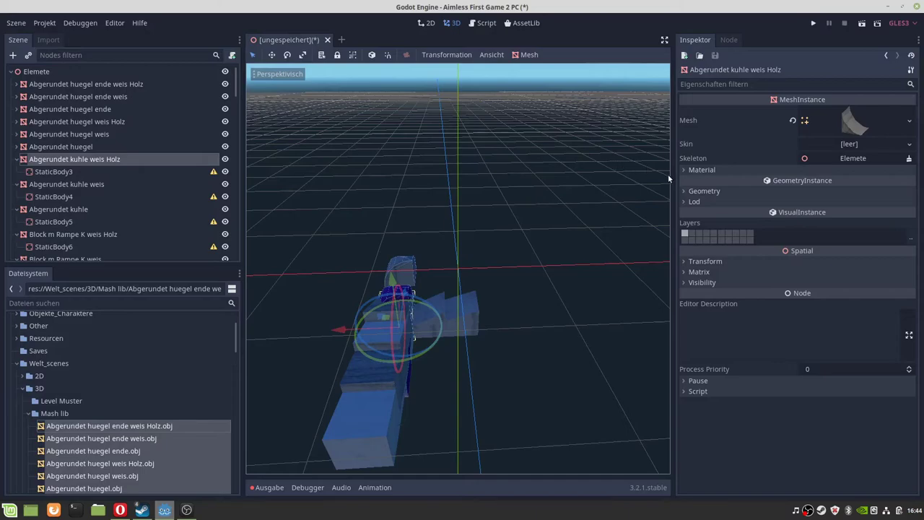
{"action": "left_click", "coordinate": [724, 262]}
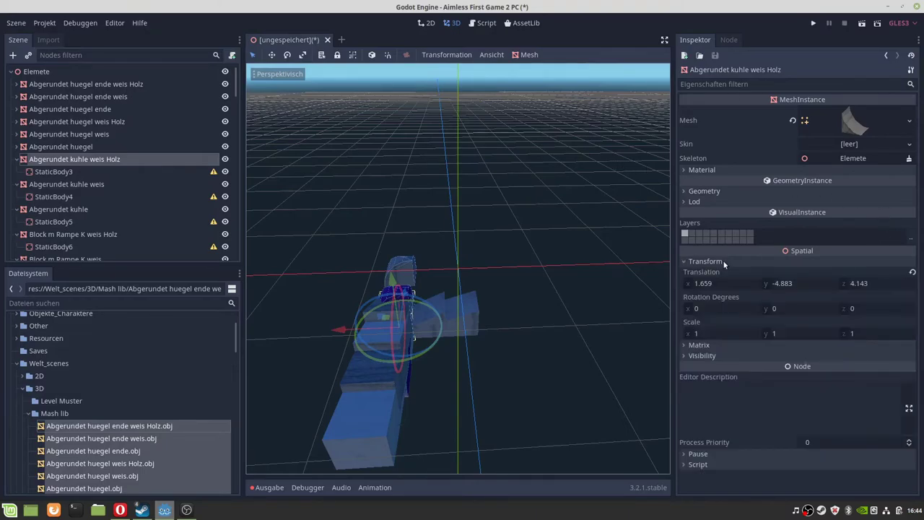
{"action": "left_click", "coordinate": [839, 284]}
{"action": "type", "text": "0"}
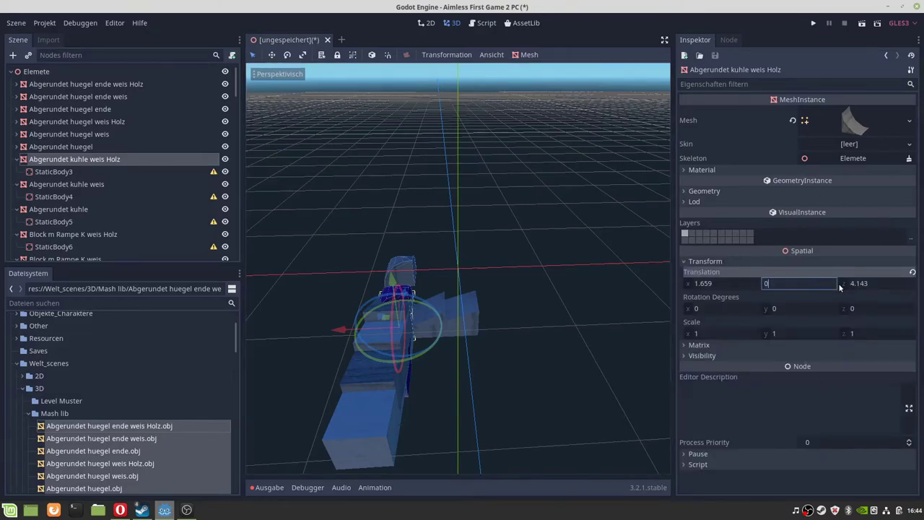
{"action": "key", "text": "Return"}
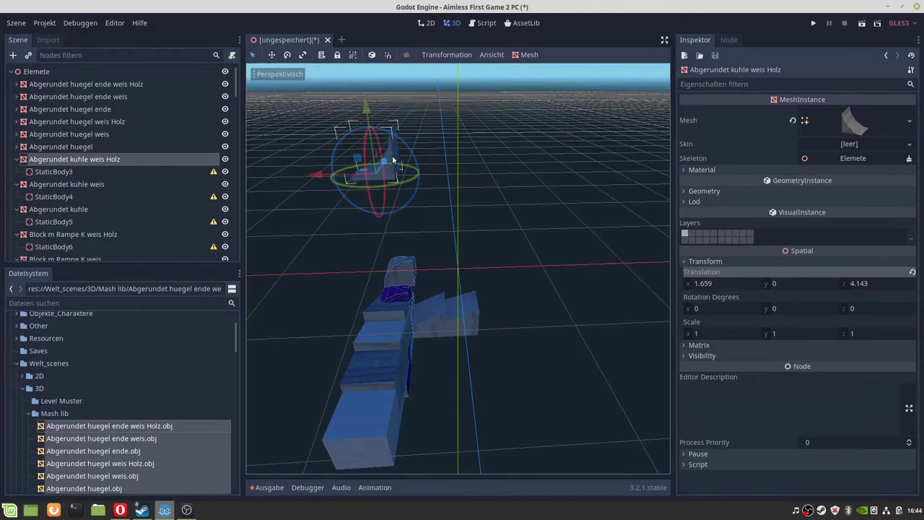
{"action": "left_click_drag", "start_coordinate": [387, 157], "coordinate": [372, 203]}
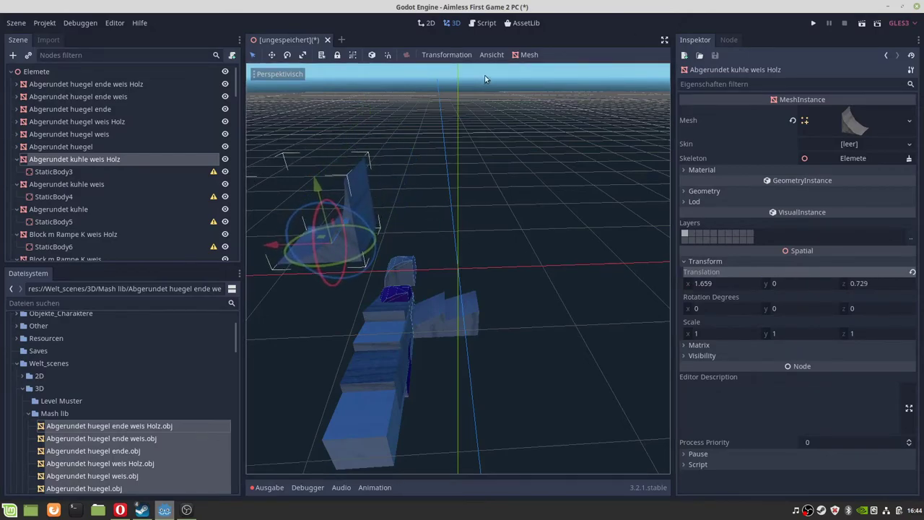
{"action": "left_click", "coordinate": [531, 55]}
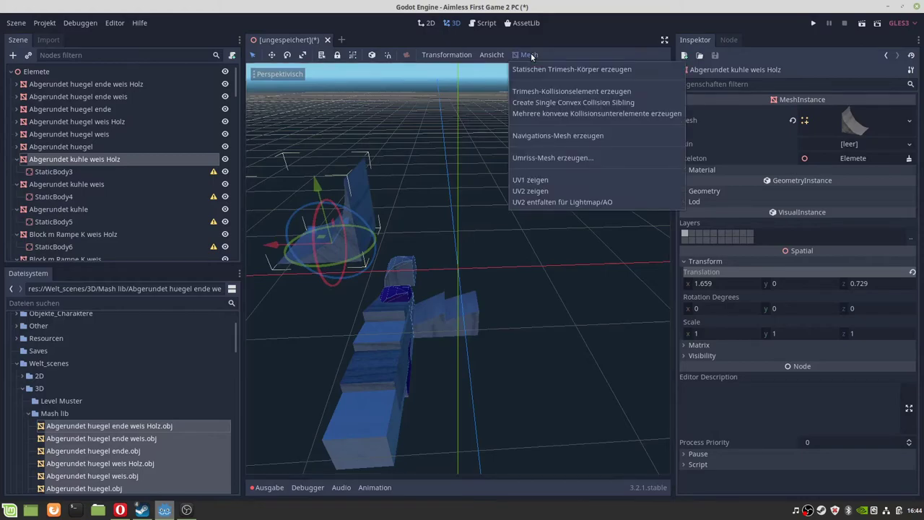
{"action": "left_click", "coordinate": [553, 102]}
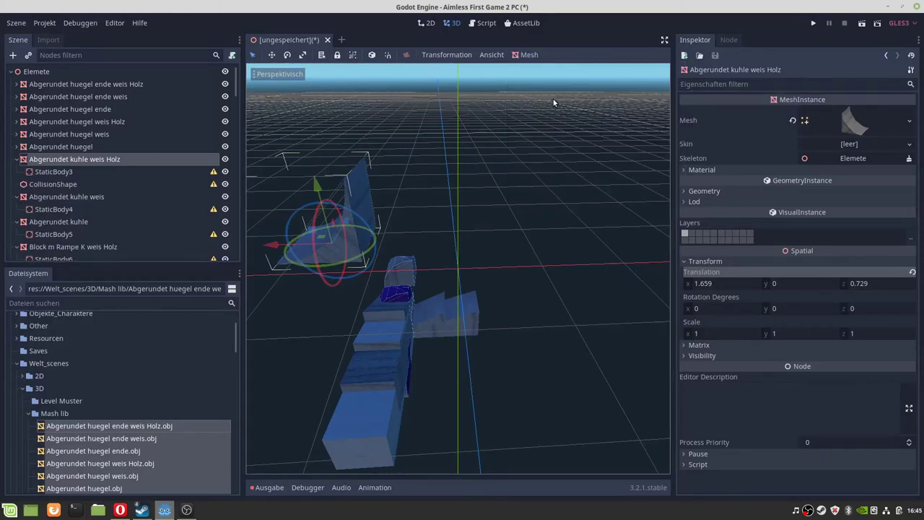
{"action": "left_click", "coordinate": [46, 184]}
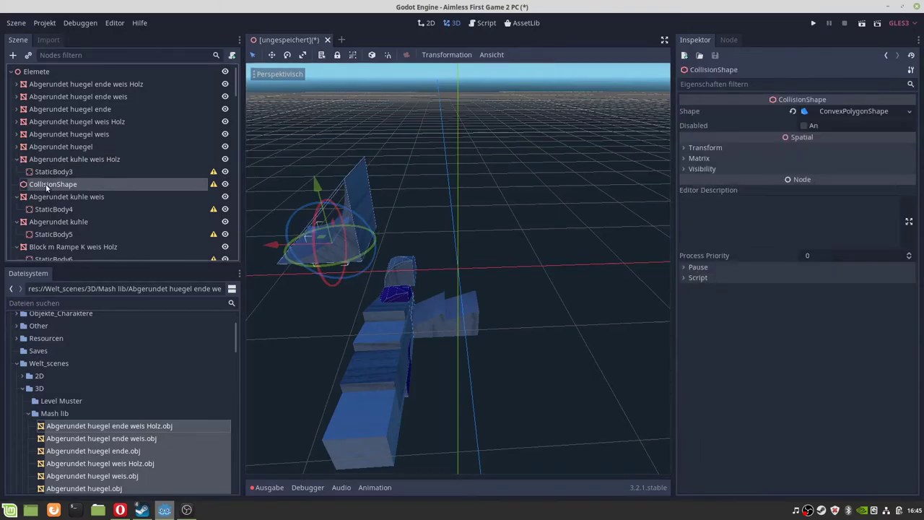
{"action": "right_click", "coordinate": [45, 185]}
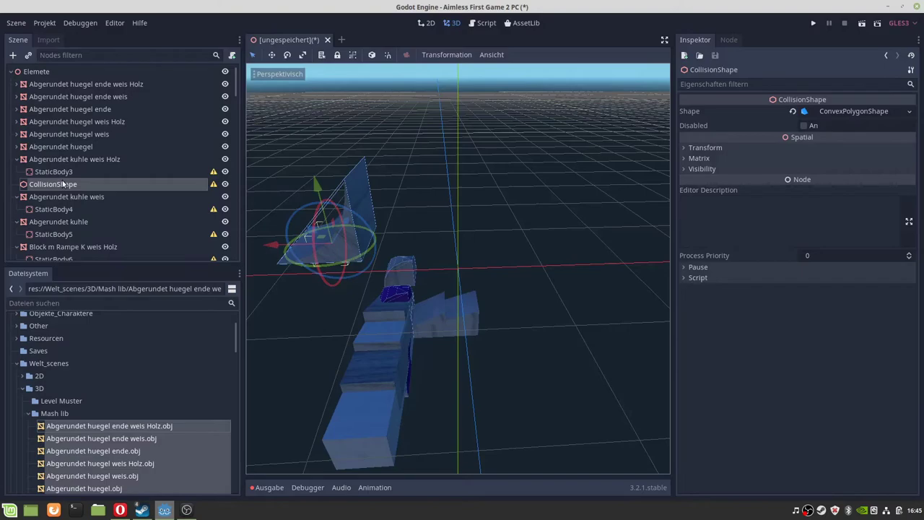
{"action": "left_click", "coordinate": [54, 172]}
{"action": "left_click", "coordinate": [59, 185]}
{"action": "right_click", "coordinate": [59, 185]}
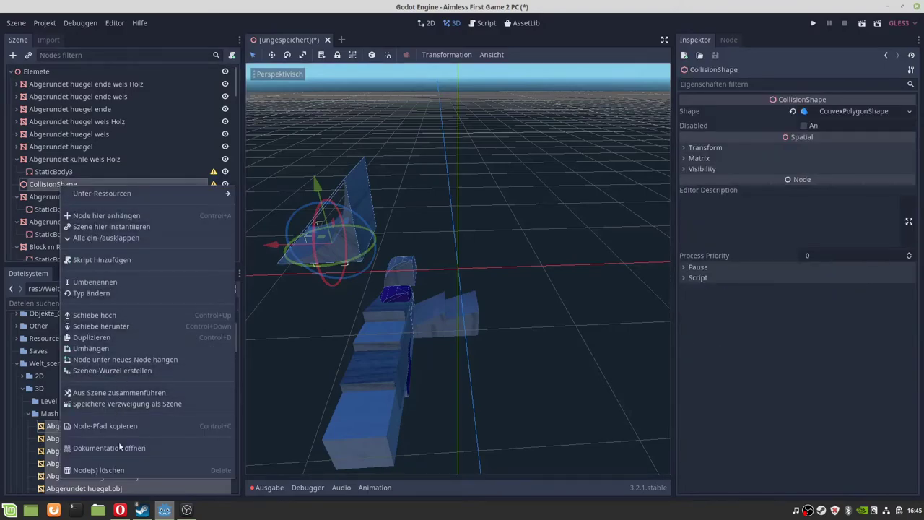
{"action": "left_click", "coordinate": [124, 471]}
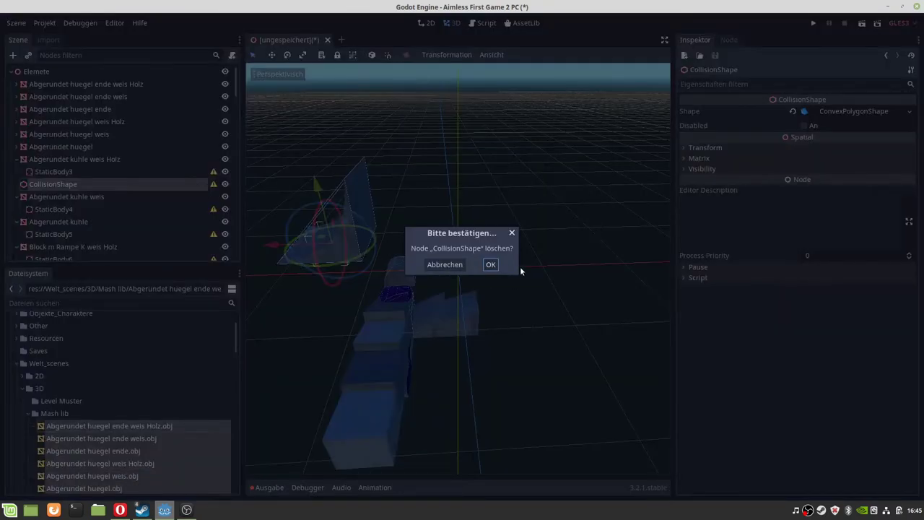
- Confirm the earlier deletion and generate multiple convex collision siblings for the Abgerundet kuhle weis Holz ramp
{"action": "left_click", "coordinate": [496, 265]}
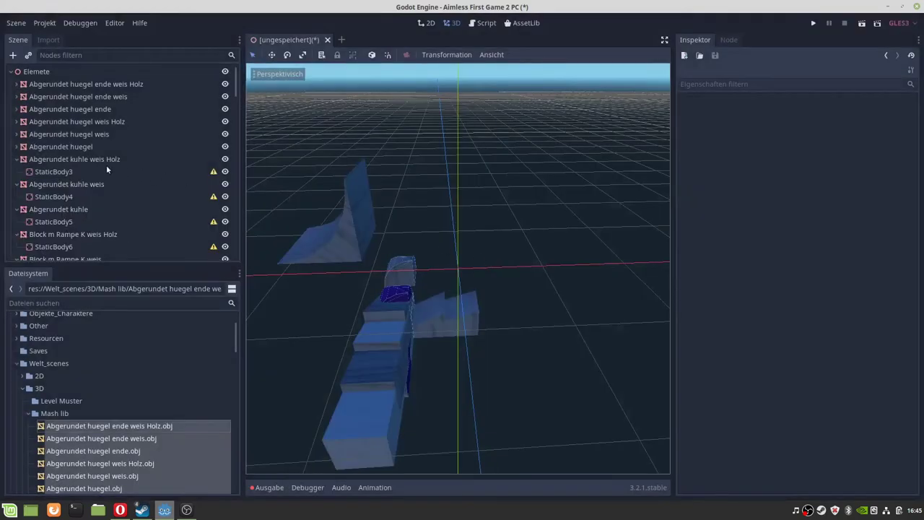
{"action": "left_click", "coordinate": [82, 160]}
{"action": "right_click", "coordinate": [83, 160]}
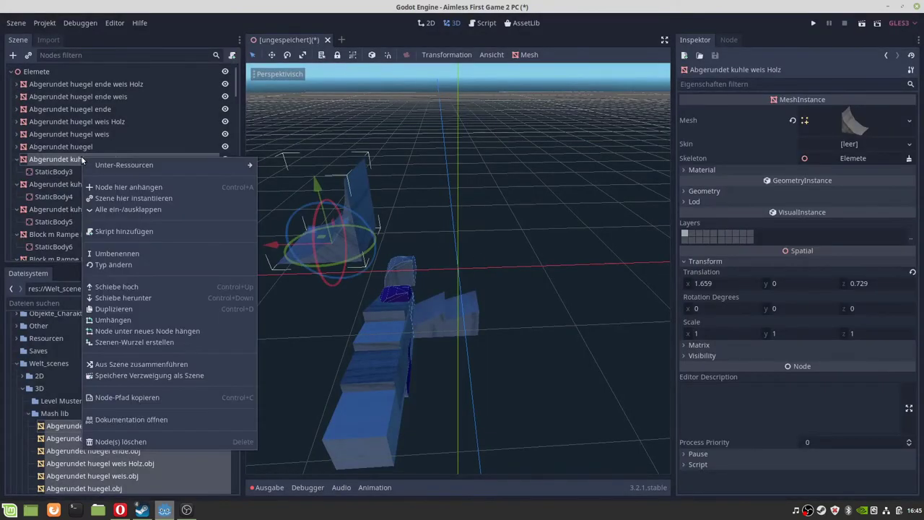
{"action": "left_click", "coordinate": [526, 54]}
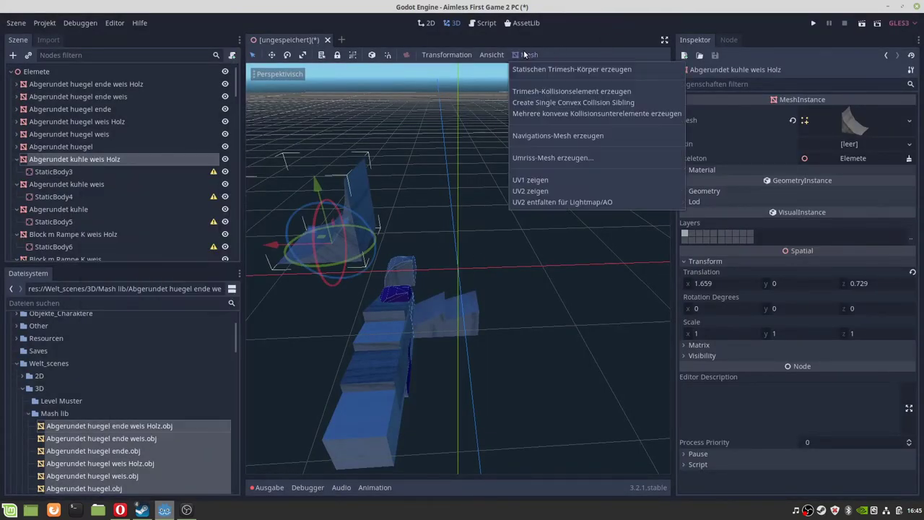
{"action": "left_click", "coordinate": [574, 114]}
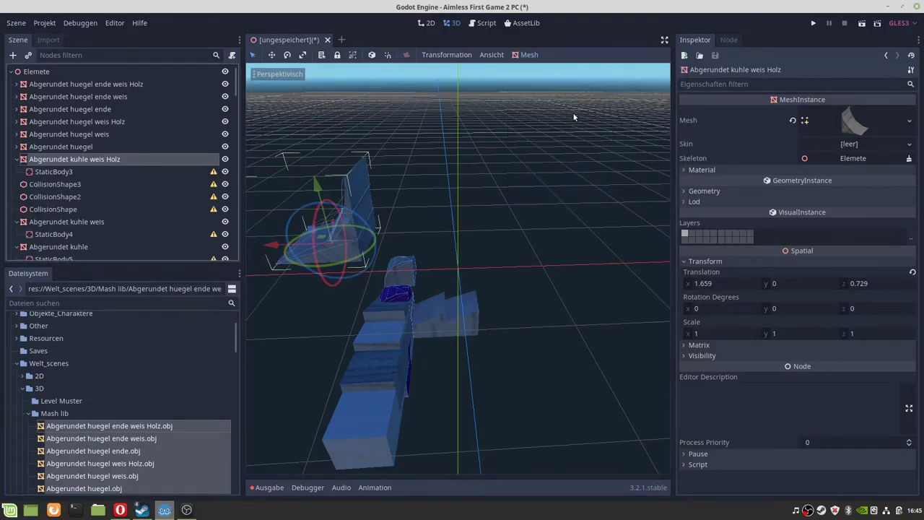
{"action": "mouse_move", "coordinate": [574, 117]}
{"action": "middle_mouse_down"}
{"action": "mouse_move", "coordinate": [334, 230]}
{"action": "mouse_move", "coordinate": [348, 249]}
{"action": "mouse_move", "coordinate": [330, 232]}
{"action": "mouse_move", "coordinate": [344, 262]}
{"action": "mouse_move", "coordinate": [359, 247]}
{"action": "middle_mouse_up"}
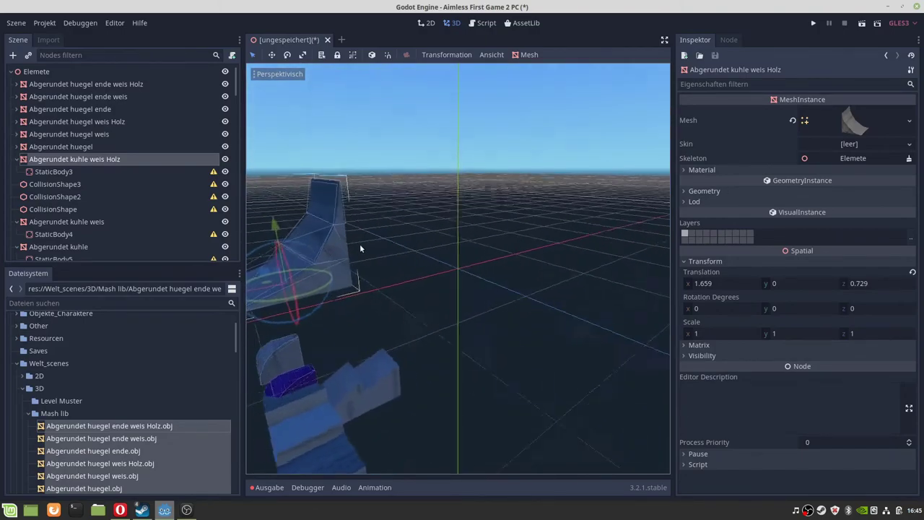
{"action": "key", "text": "f"}
{"action": "middle_click_drag", "start_coordinate": [459, 236], "coordinate": [335, 262]}
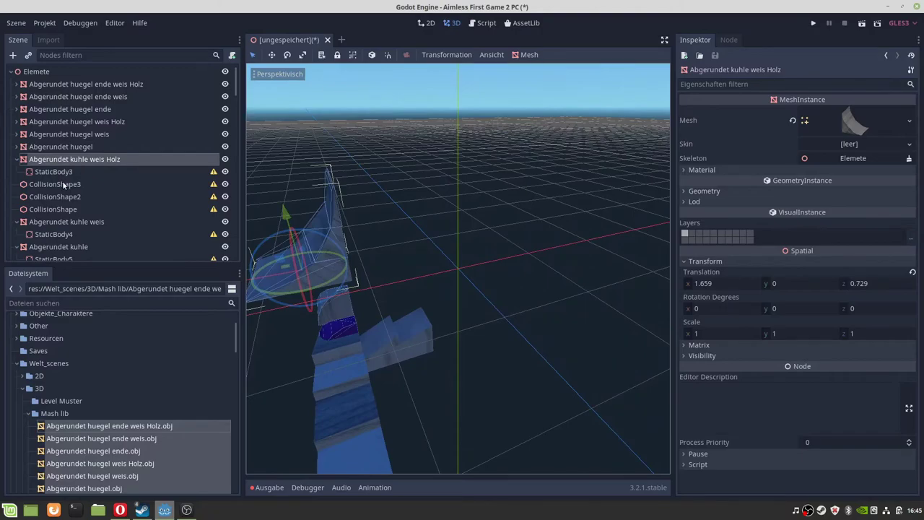
- Delete the three generated CollisionShapes and reselect the Abgerundet kuhle weis Holz ramp
{"action": "left_click", "coordinate": [62, 183]}
{"action": "left_click", "coordinate": [65, 195]}
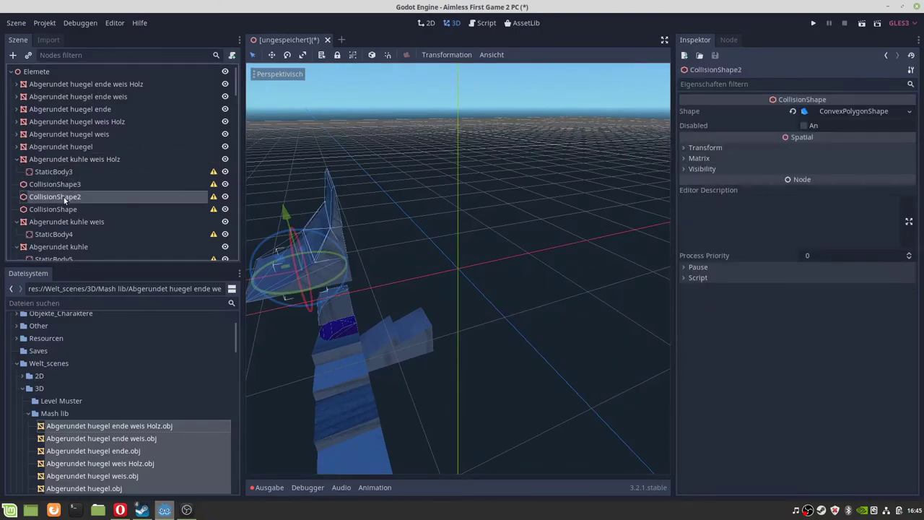
{"action": "left_click", "coordinate": [63, 208]}
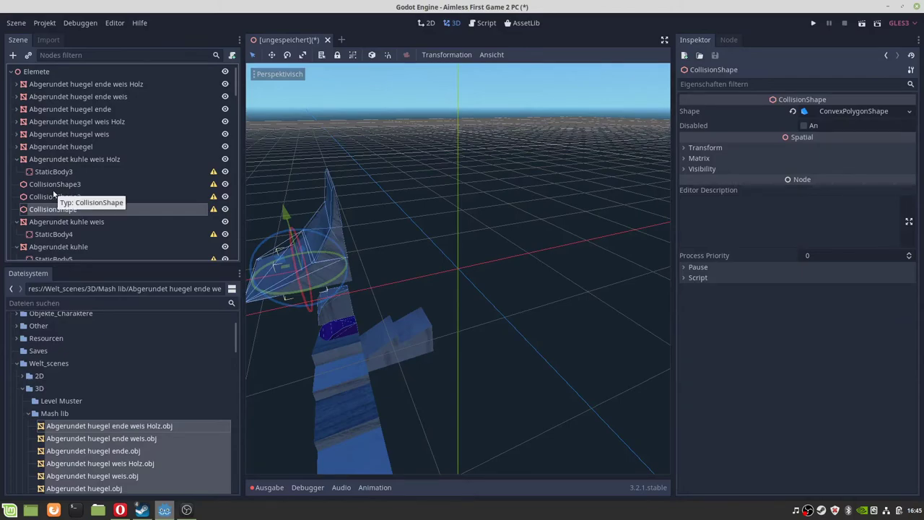
{"action": "left_click", "coordinate": [54, 187], "text": "shift"}
{"action": "right_click", "coordinate": [54, 187]}
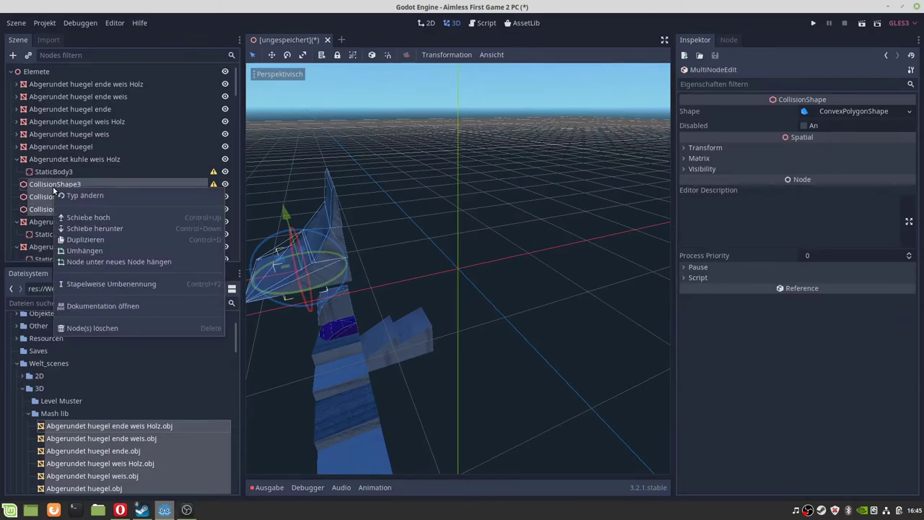
{"action": "left_click", "coordinate": [156, 330]}
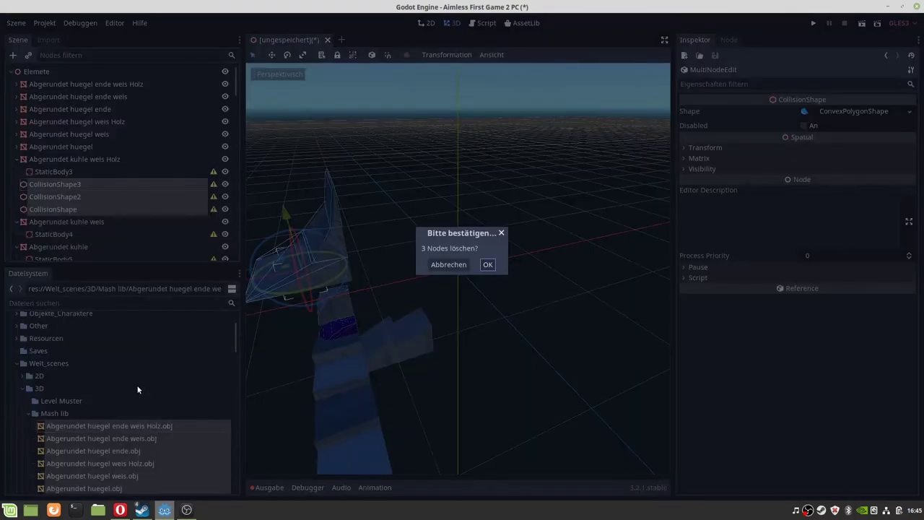
{"action": "left_click", "coordinate": [488, 264]}
{"action": "left_click", "coordinate": [78, 412]}
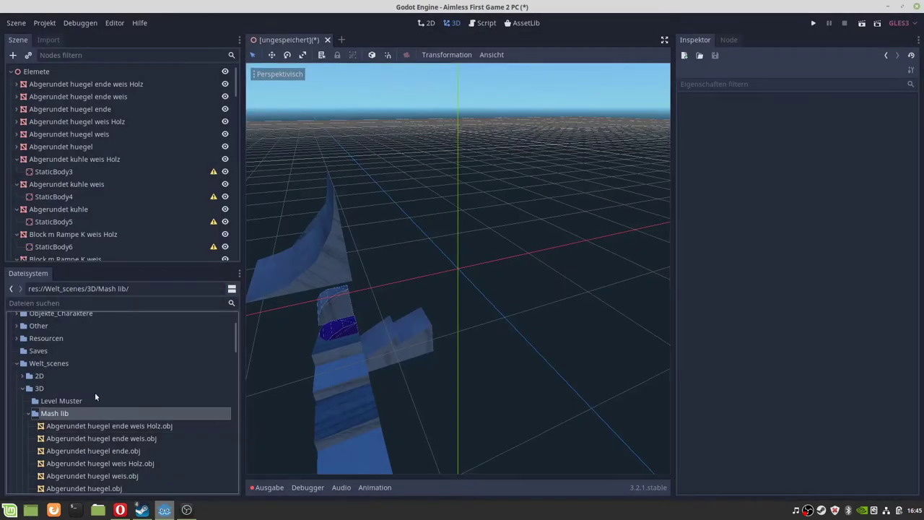
{"action": "left_click", "coordinate": [48, 161]}
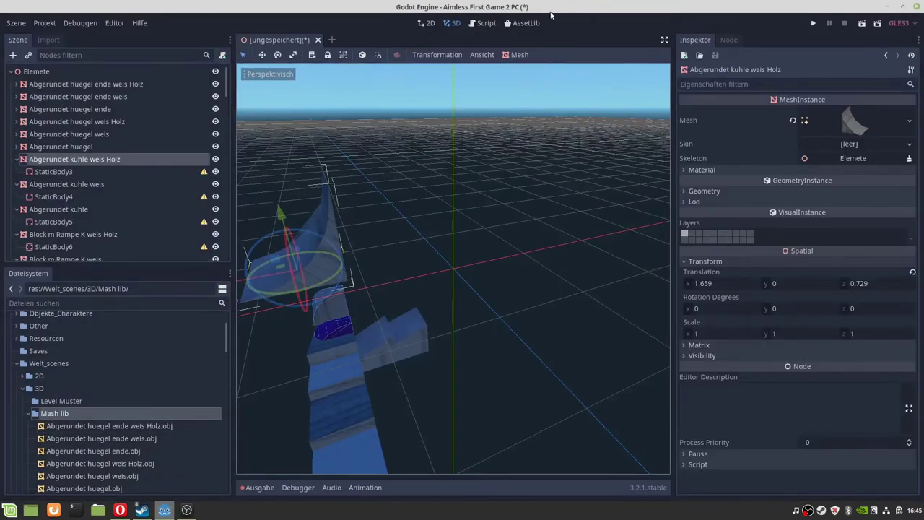
- Create a trimesh collision sibling for the ramp and nest it under StaticBody3
{"action": "left_click", "coordinate": [515, 58]}
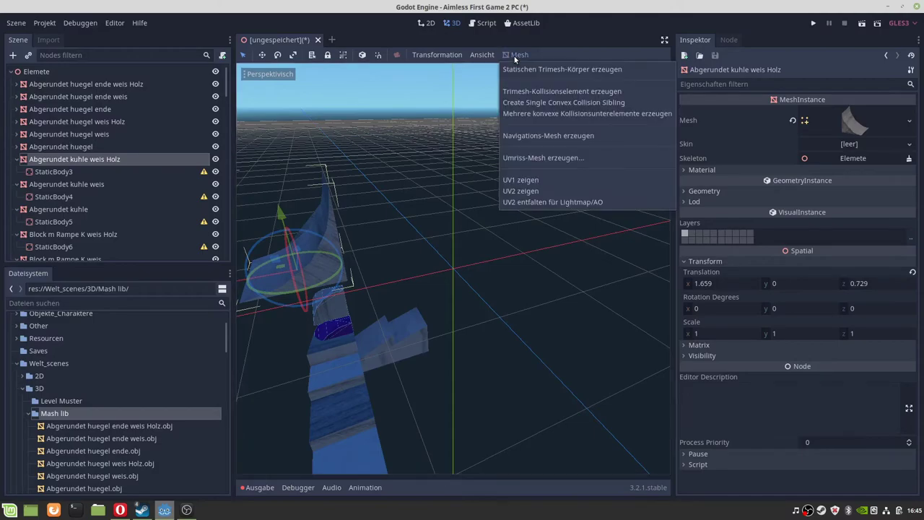
{"action": "left_click", "coordinate": [544, 93]}
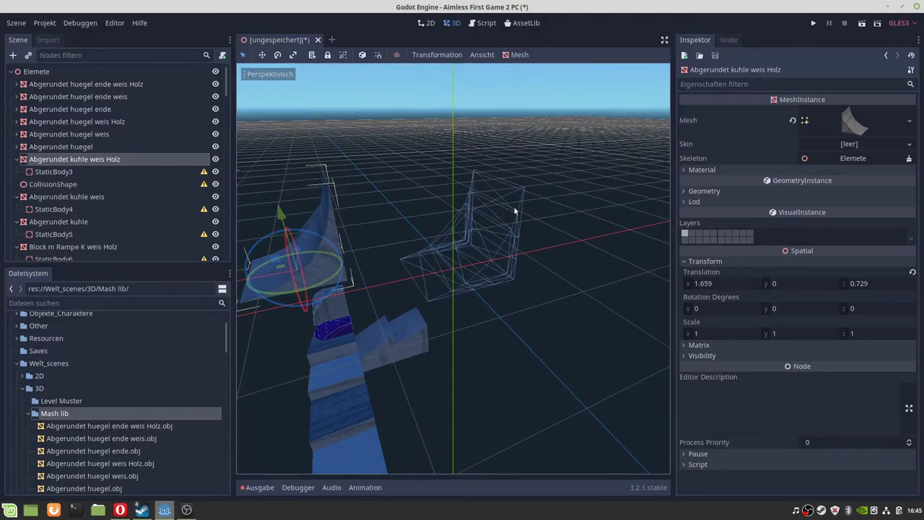
{"action": "left_click_drag", "start_coordinate": [47, 185], "coordinate": [66, 177]}
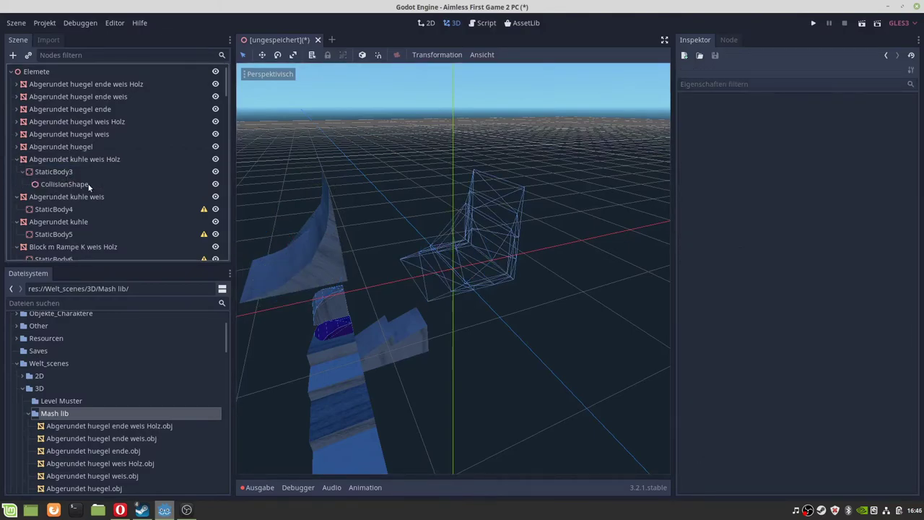
- Set the CollisionShape's Translation X and Z to 0 and check its fit on the ramp
{"action": "left_click", "coordinate": [89, 186]}
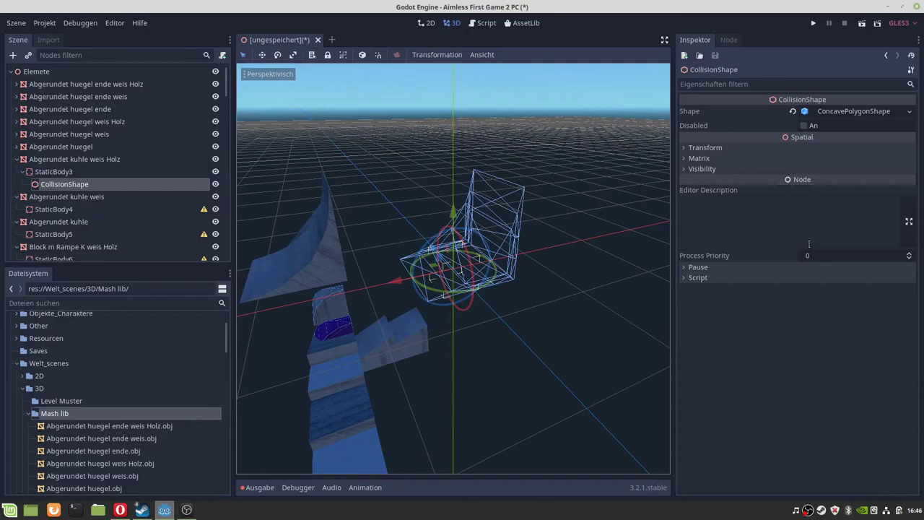
{"action": "left_click", "coordinate": [710, 150]}
{"action": "left_click", "coordinate": [858, 170]}
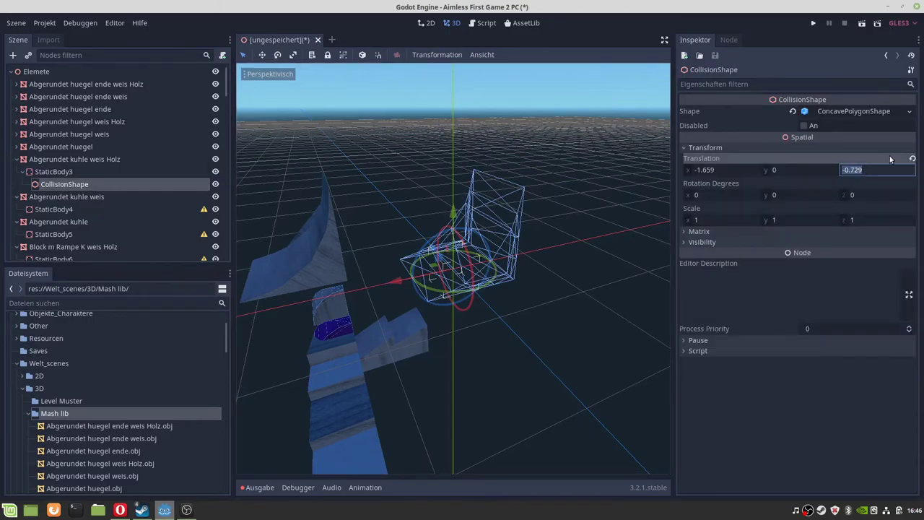
{"action": "type", "text": "0"}
{"action": "key", "text": "Tab"}
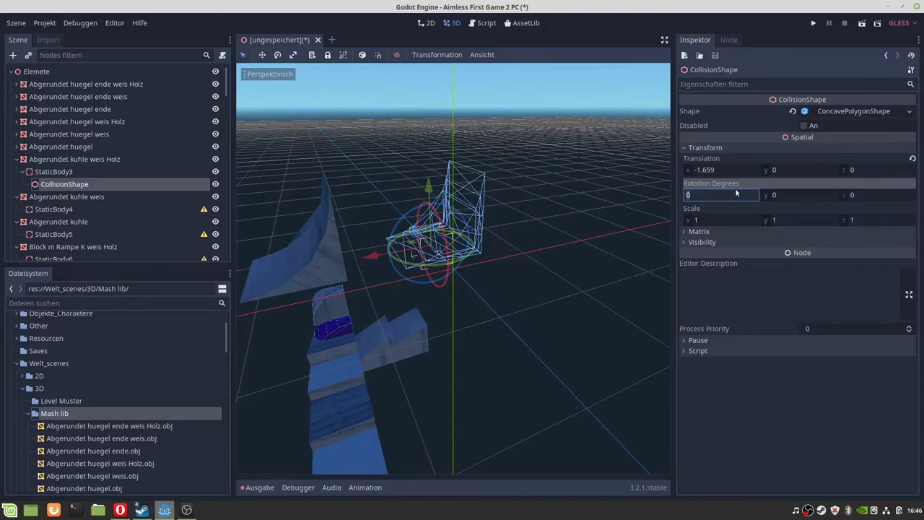
{"action": "left_click", "coordinate": [720, 170]}
{"action": "type", "text": "0"}
{"action": "key", "text": "Return"}
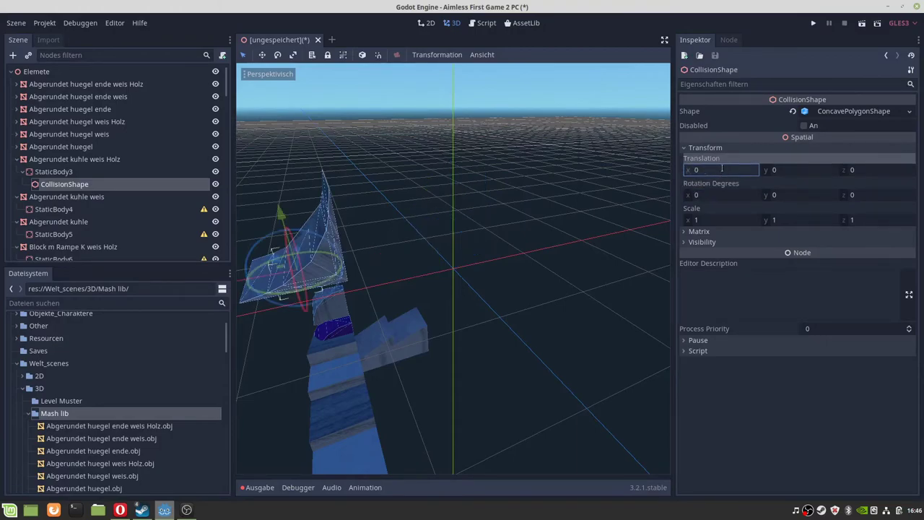
{"action": "mouse_move", "coordinate": [441, 247]}
{"action": "middle_mouse_down"}
{"action": "mouse_move", "coordinate": [443, 257]}
{"action": "mouse_move", "coordinate": [547, 250]}
{"action": "mouse_move", "coordinate": [466, 273]}
{"action": "middle_mouse_up"}
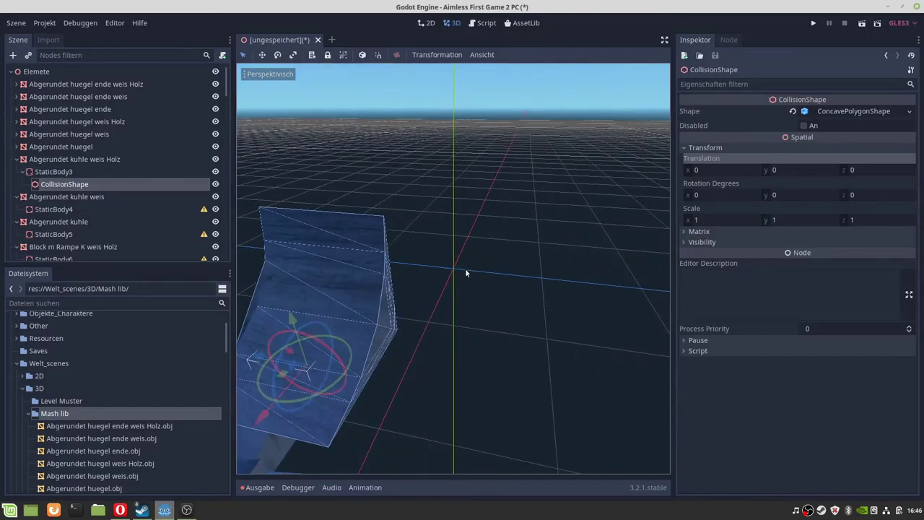
{"action": "mouse_move", "coordinate": [465, 273]}
{"action": "middle_mouse_down"}
{"action": "mouse_move", "coordinate": [452, 273]}
{"action": "mouse_move", "coordinate": [485, 251]}
{"action": "mouse_move", "coordinate": [501, 258]}
{"action": "mouse_move", "coordinate": [394, 276]}
{"action": "mouse_move", "coordinate": [401, 291]}
{"action": "middle_mouse_up"}
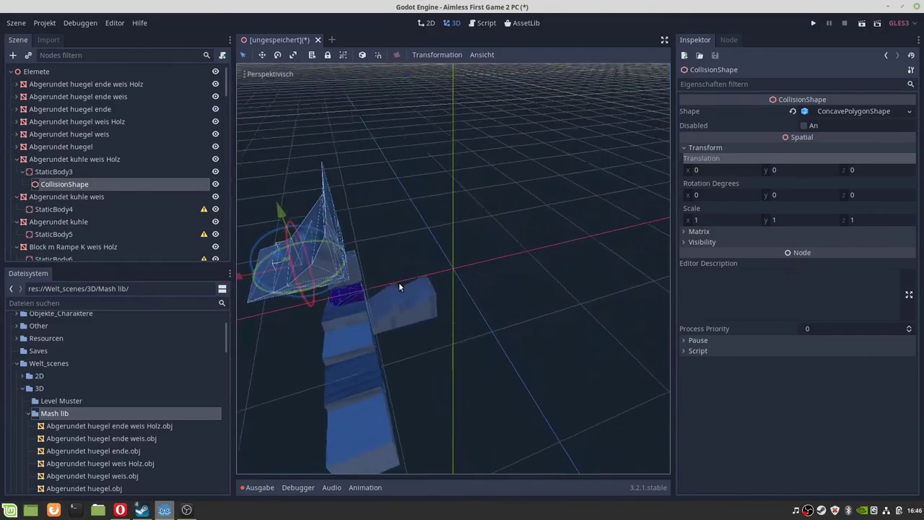
{"action": "mouse_move", "coordinate": [469, 276]}
{"action": "middle_mouse_down"}
{"action": "mouse_move", "coordinate": [489, 258]}
{"action": "mouse_move", "coordinate": [467, 263]}
{"action": "middle_mouse_up"}
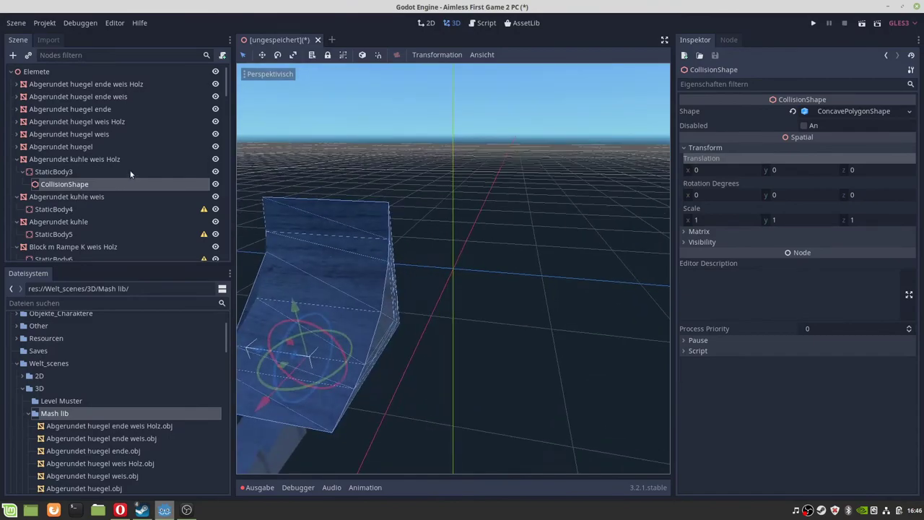
- Raise the Abgerundet kuhle weis Holz mesh to Translation Y 5
{"action": "left_click", "coordinate": [17, 159]}
{"action": "left_click", "coordinate": [43, 172]}
{"action": "left_click", "coordinate": [46, 184]}
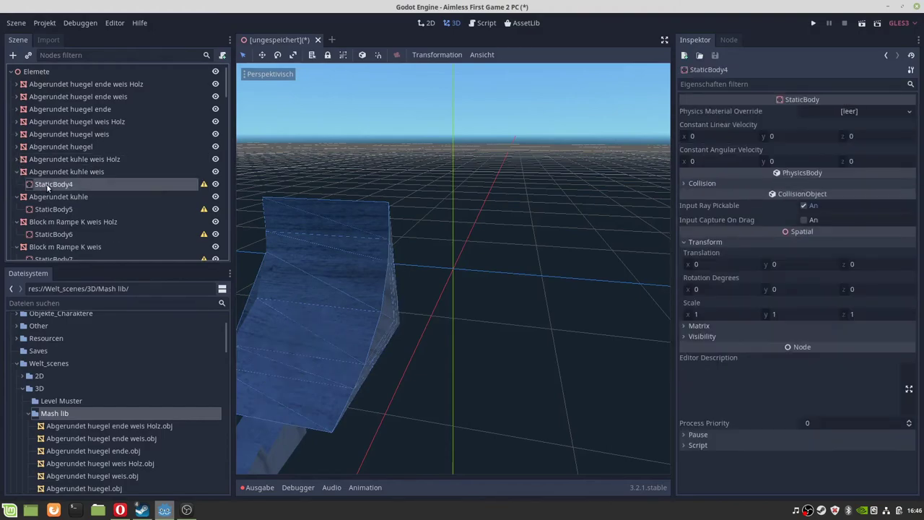
{"action": "left_click", "coordinate": [52, 174]}
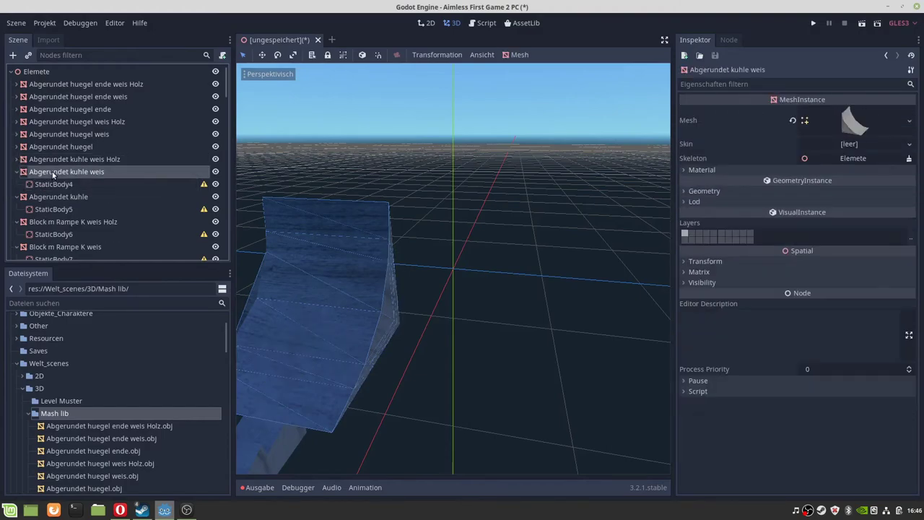
{"action": "left_click", "coordinate": [52, 160]}
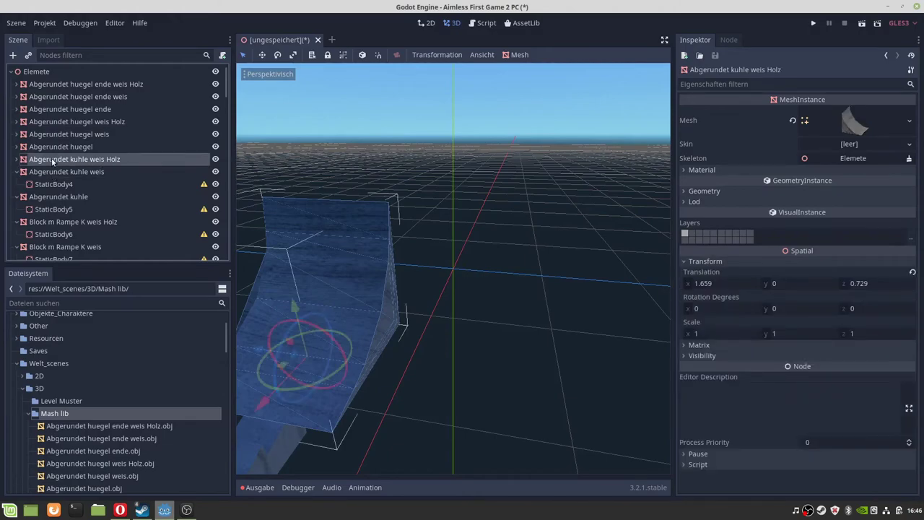
{"action": "left_click", "coordinate": [798, 282]}
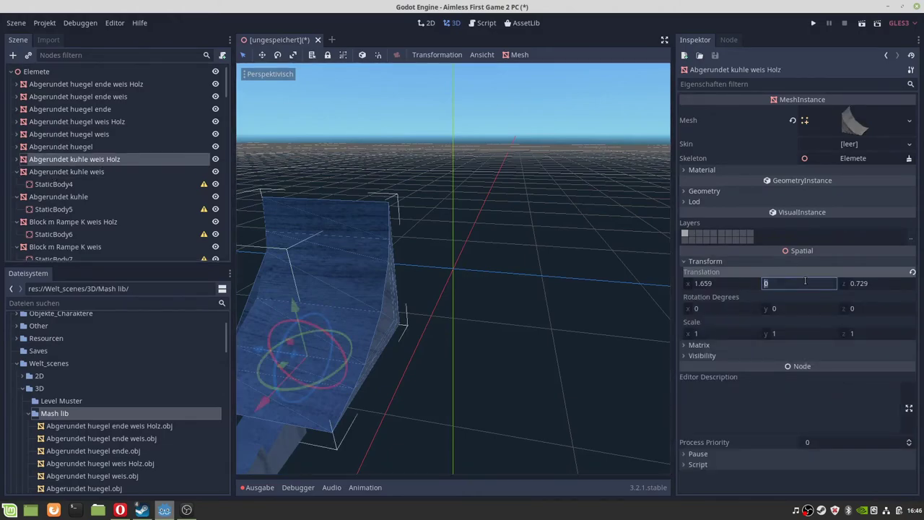
{"action": "type", "text": "5"}
{"action": "key", "text": "Return"}
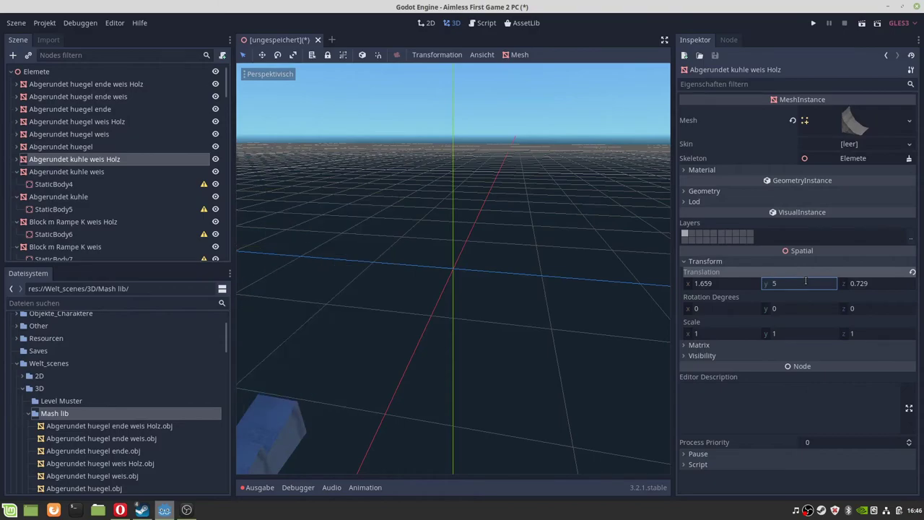
- Create a trimesh collision shape for Abgerundet kuhle weis and nest it under StaticBody4
{"action": "left_click", "coordinate": [49, 171]}
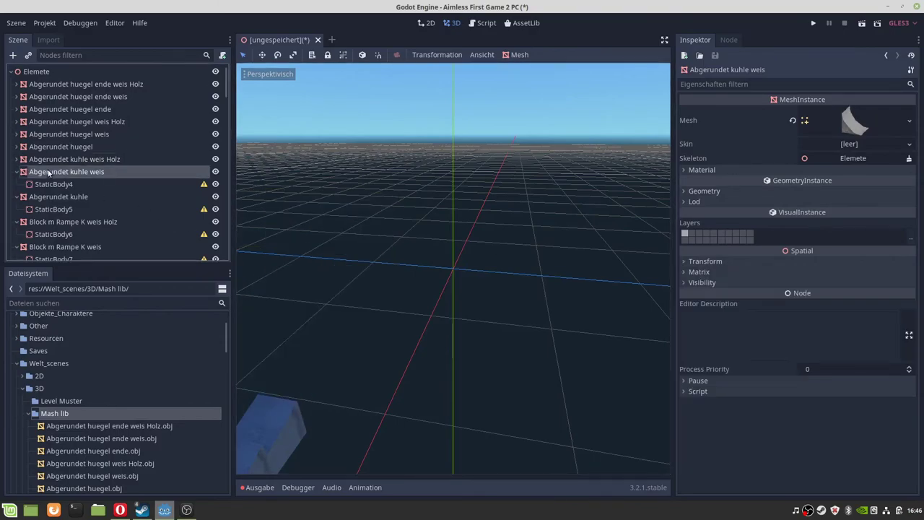
{"action": "right_click", "coordinate": [78, 174]}
{"action": "key", "text": "Escape"}
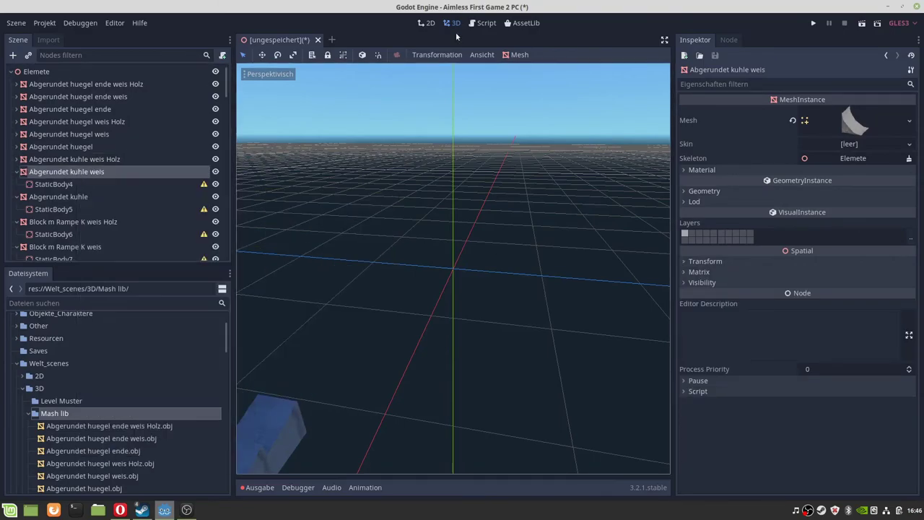
{"action": "left_click", "coordinate": [517, 55]}
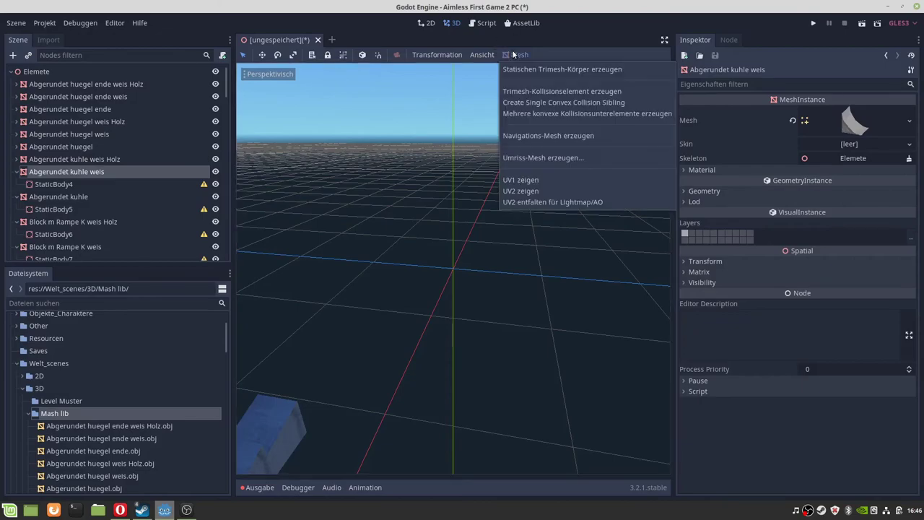
{"action": "left_click", "coordinate": [576, 92]}
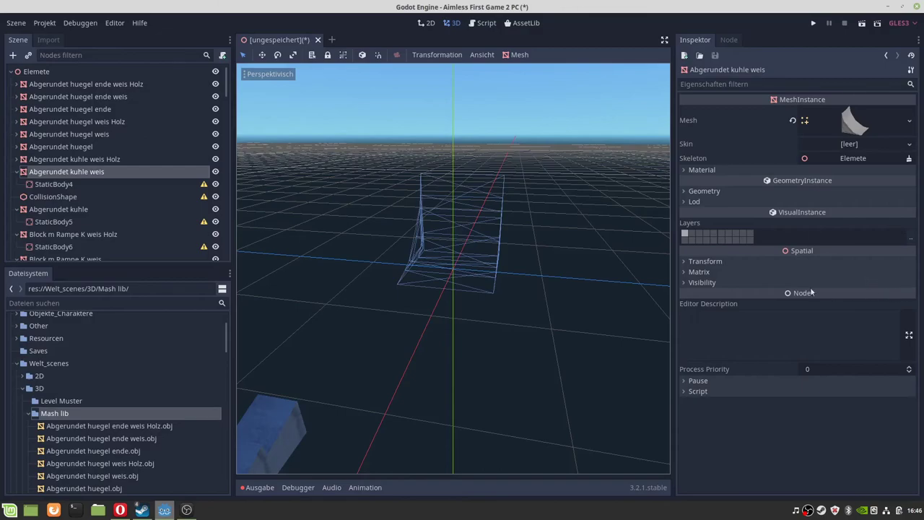
{"action": "left_click_drag", "start_coordinate": [62, 201], "coordinate": [82, 186]}
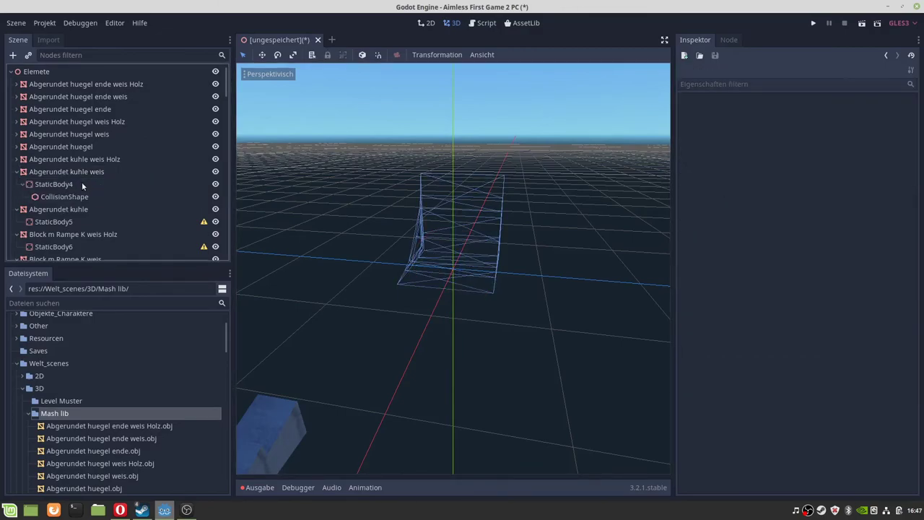
- Reset that CollisionShape's translation to 0, 0, 0
{"action": "left_click", "coordinate": [69, 193]}
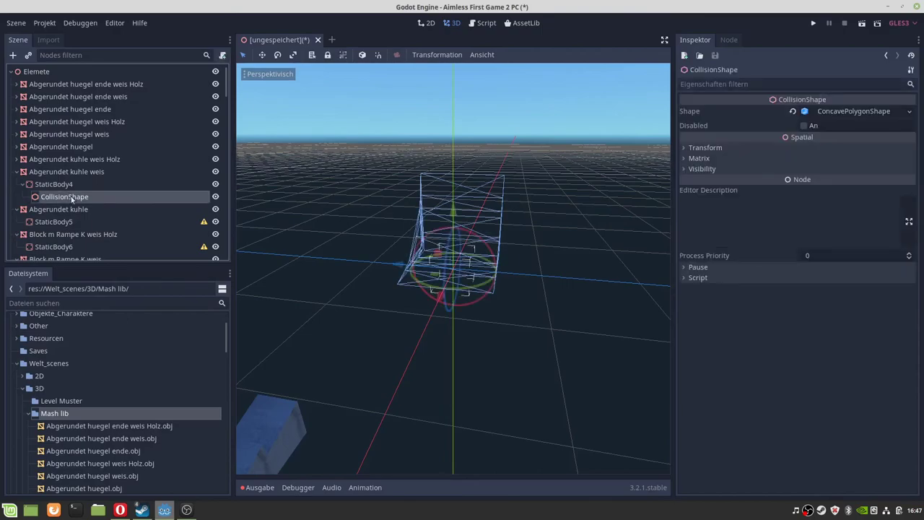
{"action": "left_click", "coordinate": [726, 150]}
{"action": "left_click", "coordinate": [719, 171]}
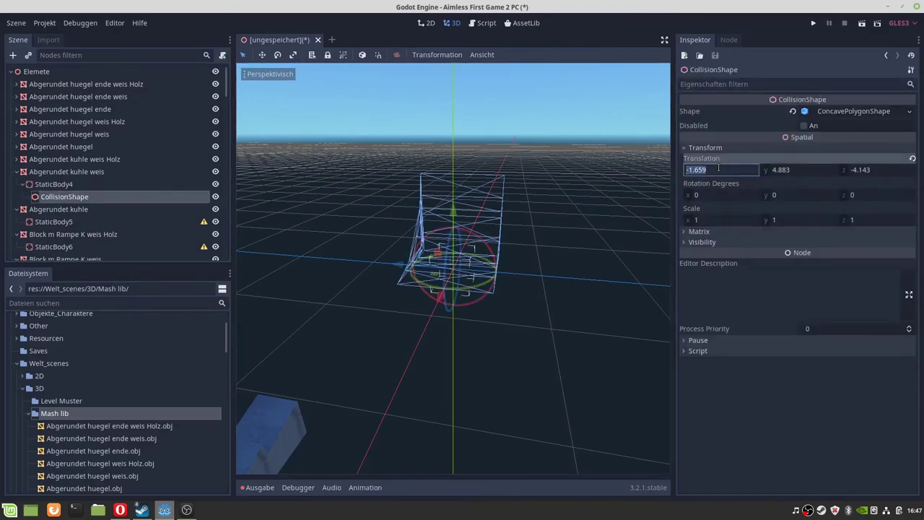
{"action": "type", "text": "0"}
{"action": "key", "text": "Tab"}
{"action": "type", "text": "0"}
{"action": "key", "text": "Tab"}
{"action": "type", "text": "0"}
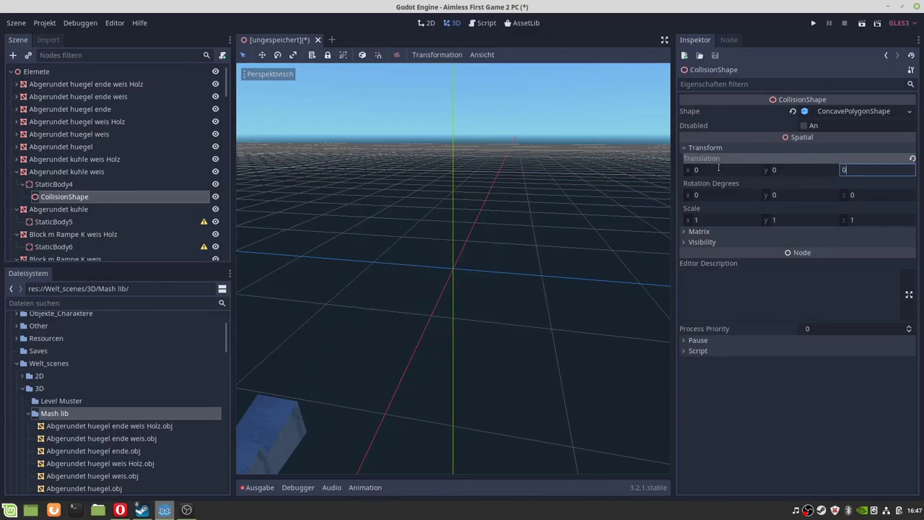
{"action": "key", "text": "Return"}
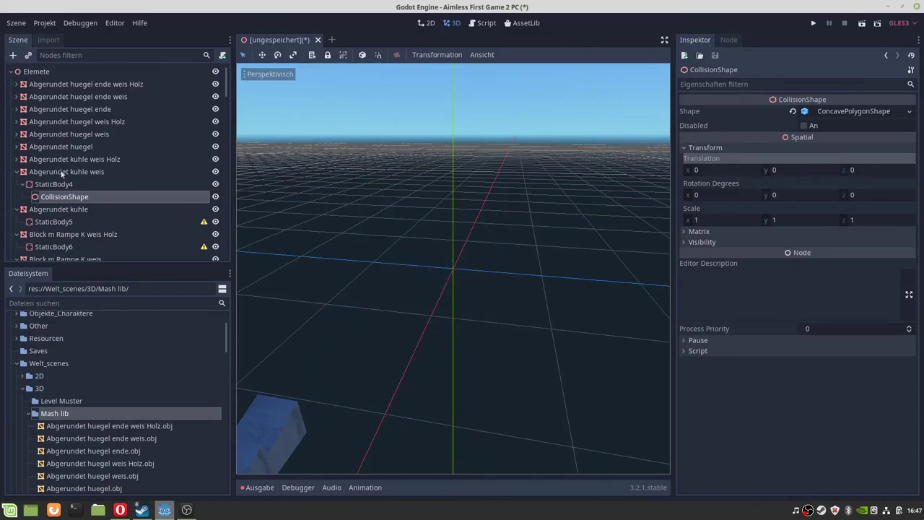
{"action": "left_click", "coordinate": [61, 210]}
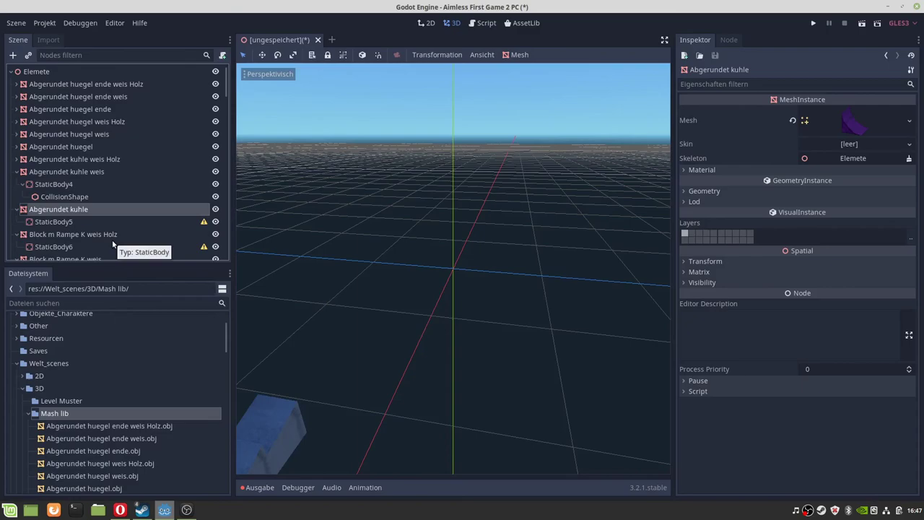
- Create a trimesh collision shape for Abgerundet kuhle and nest it under StaticBody5
{"action": "left_click", "coordinate": [519, 55]}
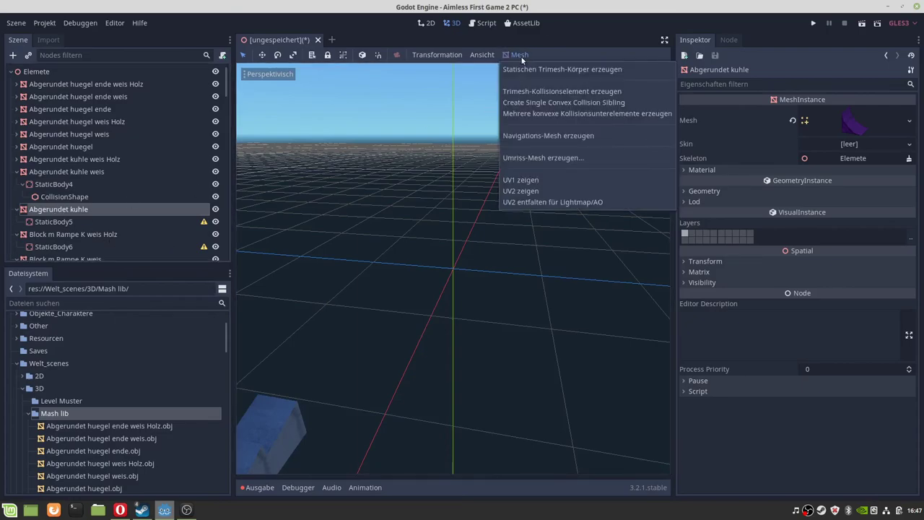
{"action": "left_click", "coordinate": [561, 102]}
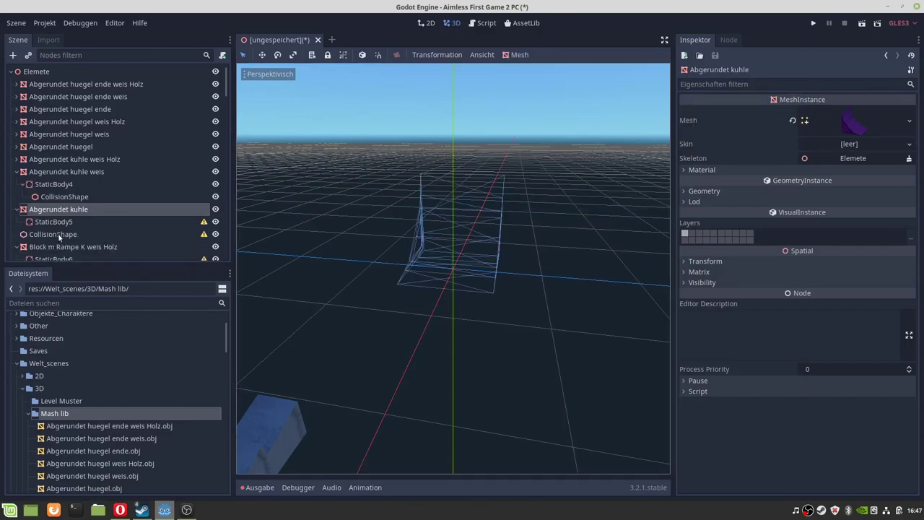
{"action": "left_click_drag", "start_coordinate": [58, 233], "coordinate": [73, 221]}
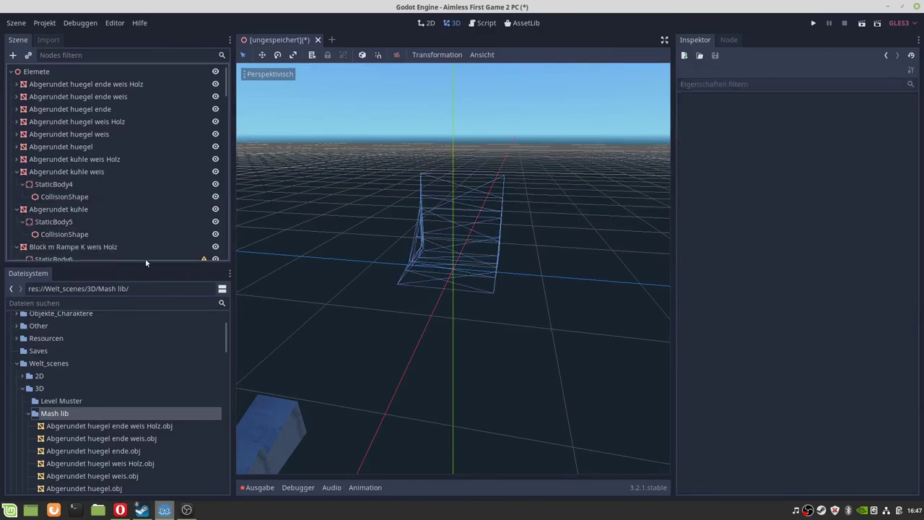
- Set the new CollisionShape's translation to 0, 0, 0
{"action": "left_click", "coordinate": [71, 235]}
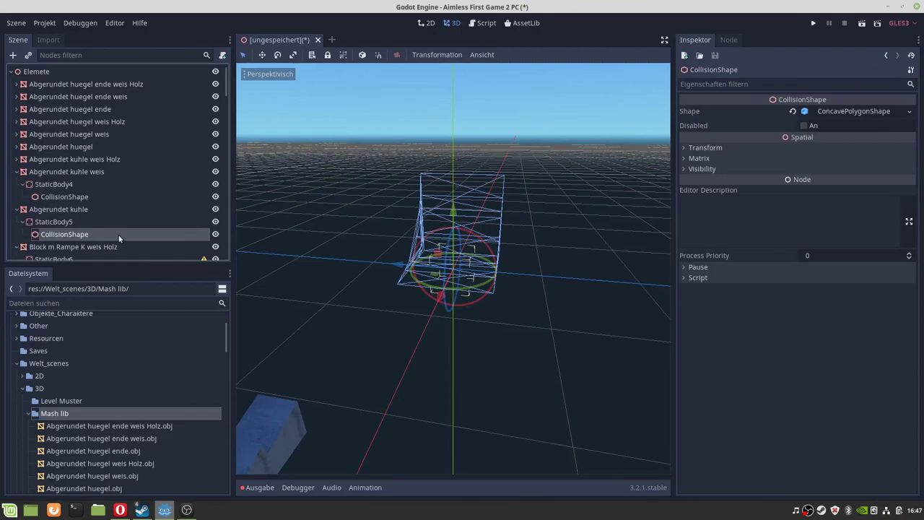
{"action": "left_click", "coordinate": [688, 148]}
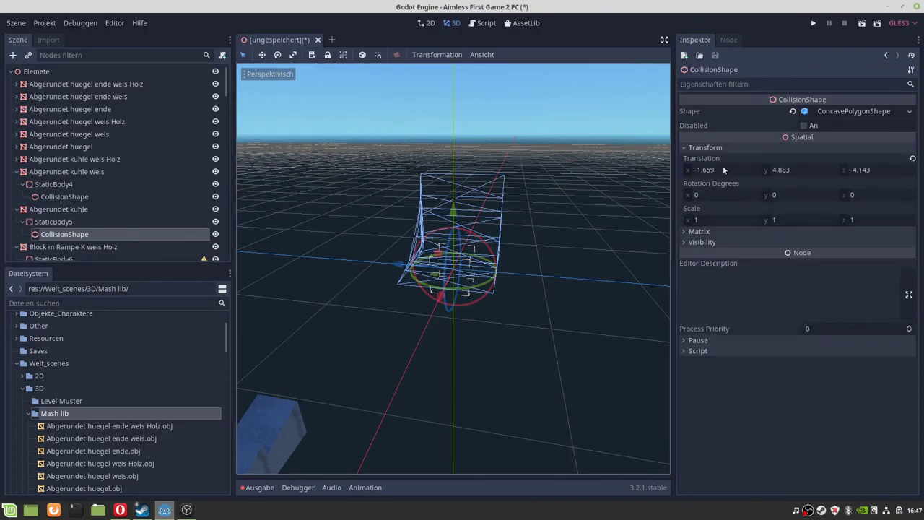
{"action": "left_click", "coordinate": [724, 169]}
{"action": "type", "text": "0"}
{"action": "key", "text": "Tab"}
{"action": "type", "text": "00"}
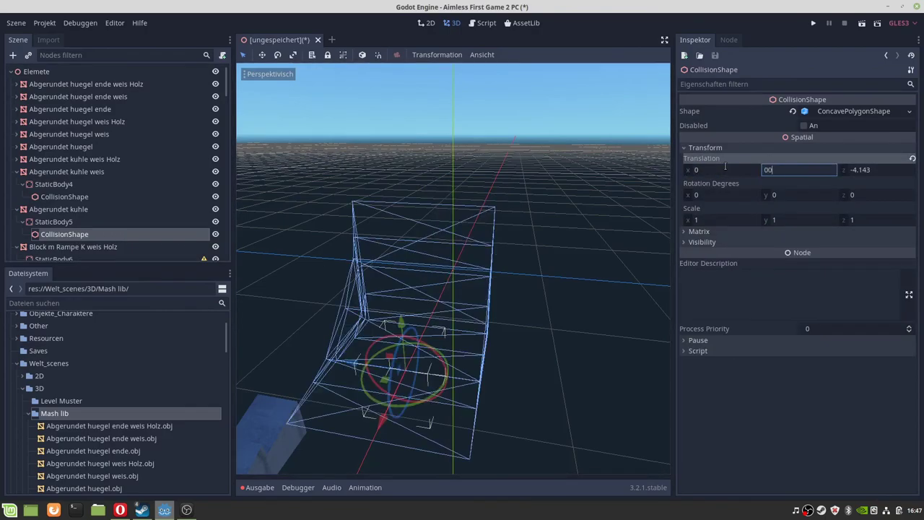
{"action": "key", "text": "Tab"}
{"action": "type", "text": "0"}
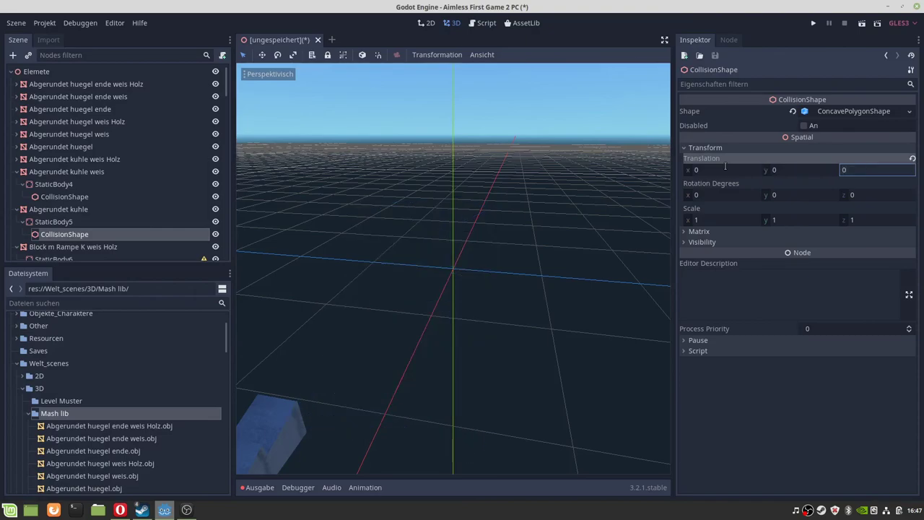
{"action": "key", "text": "Return"}
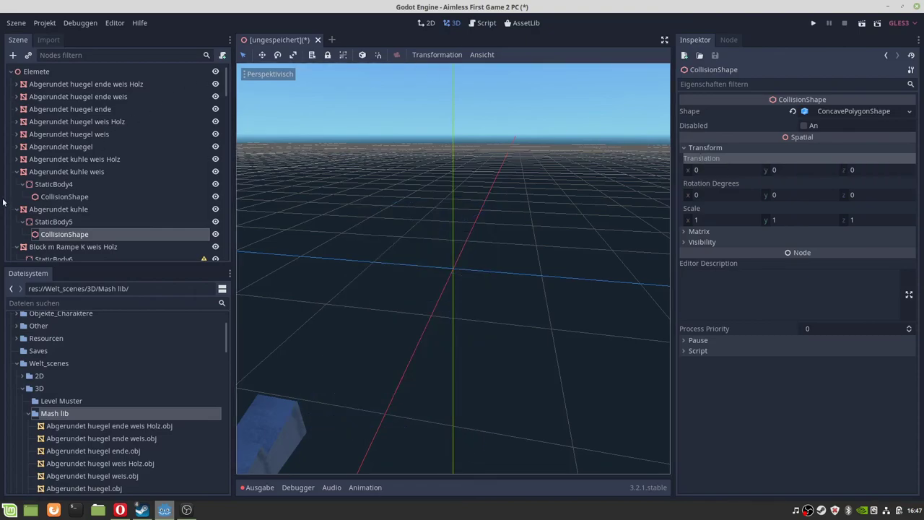
{"action": "left_click", "coordinate": [17, 173]}
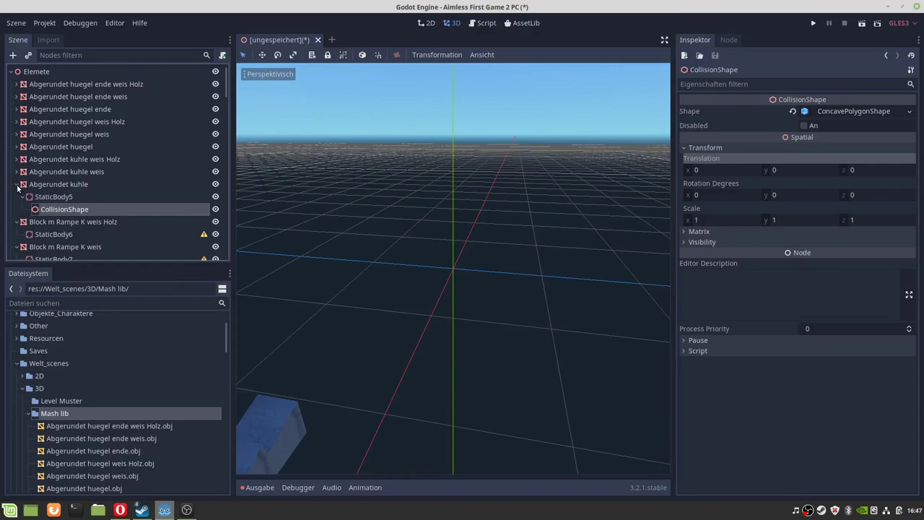
- Collapse Abgerundet kuhle, select Block m Rampe K weis Holz, and switch to OBS Studio
{"action": "left_click", "coordinate": [16, 185]}
{"action": "left_click", "coordinate": [45, 200]}
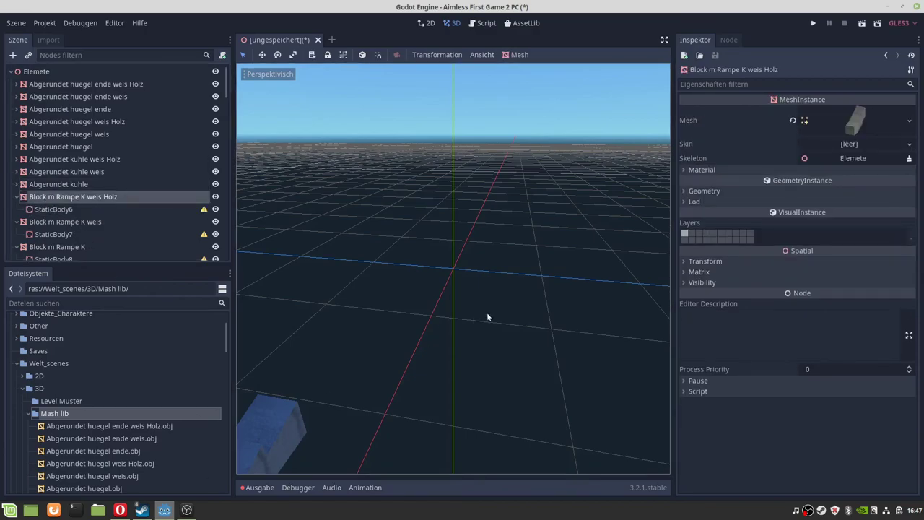
{"action": "scroll", "coordinate": [486, 312], "scroll_direction": "up", "scroll_amount": 3}
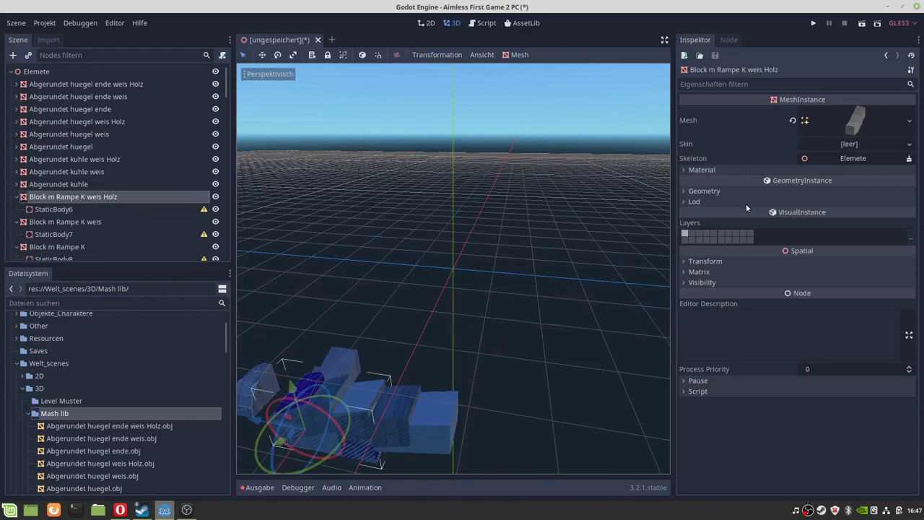
{"action": "left_click", "coordinate": [189, 511]}
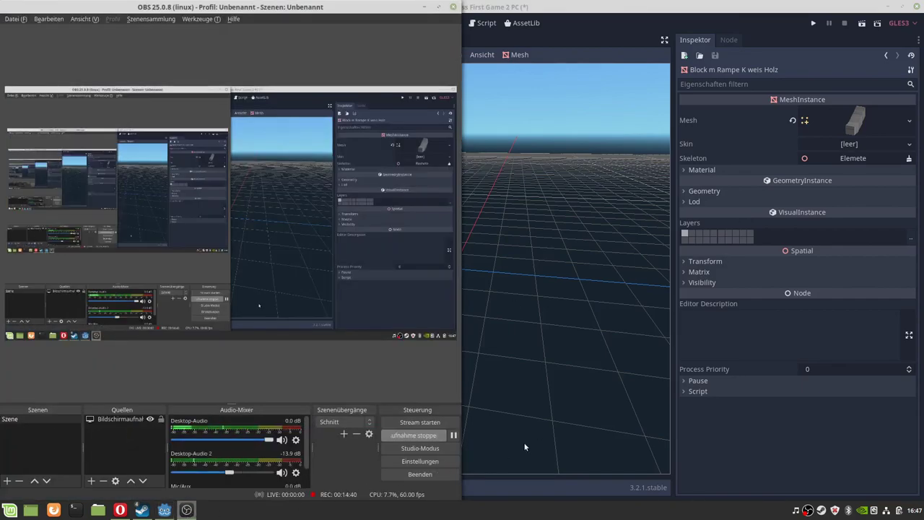